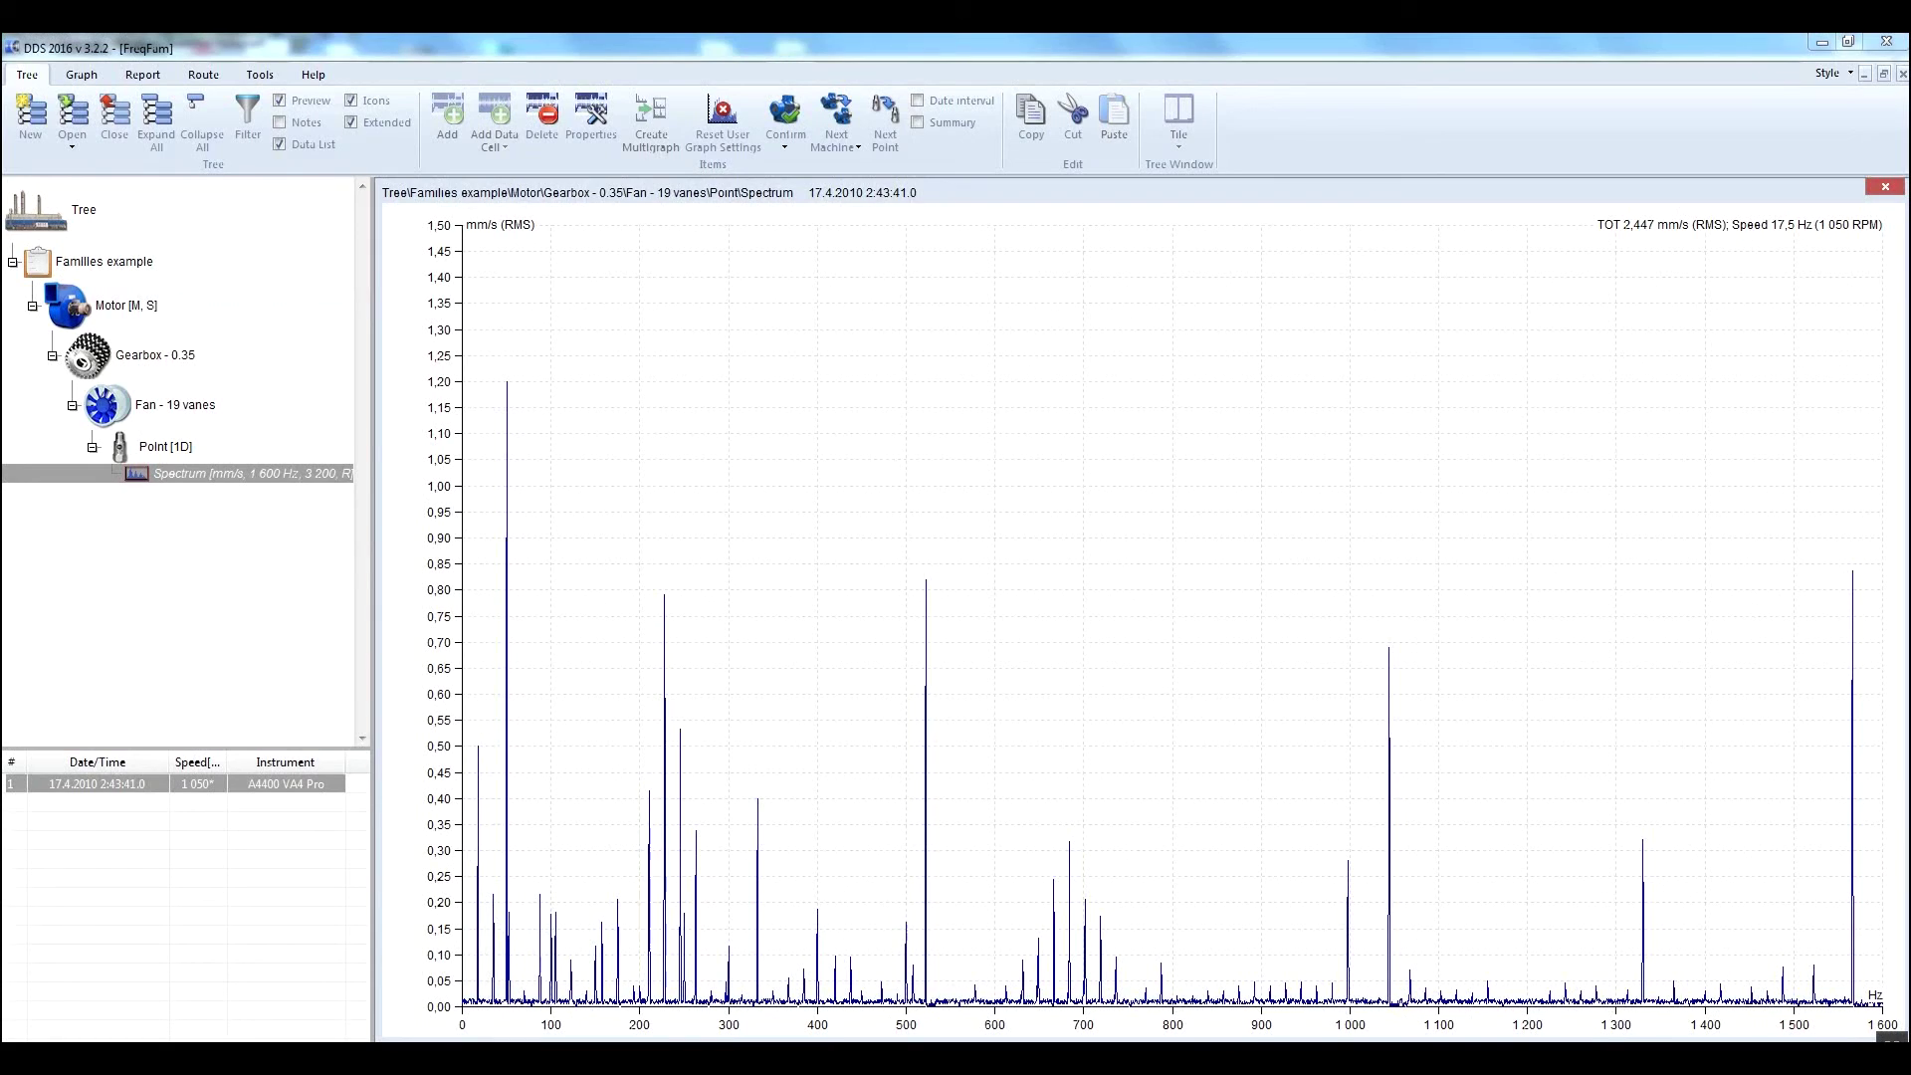
Open the Families analysis for the displayed vibration spectrum.
{"action": "right_click", "coordinate": [981, 402]}
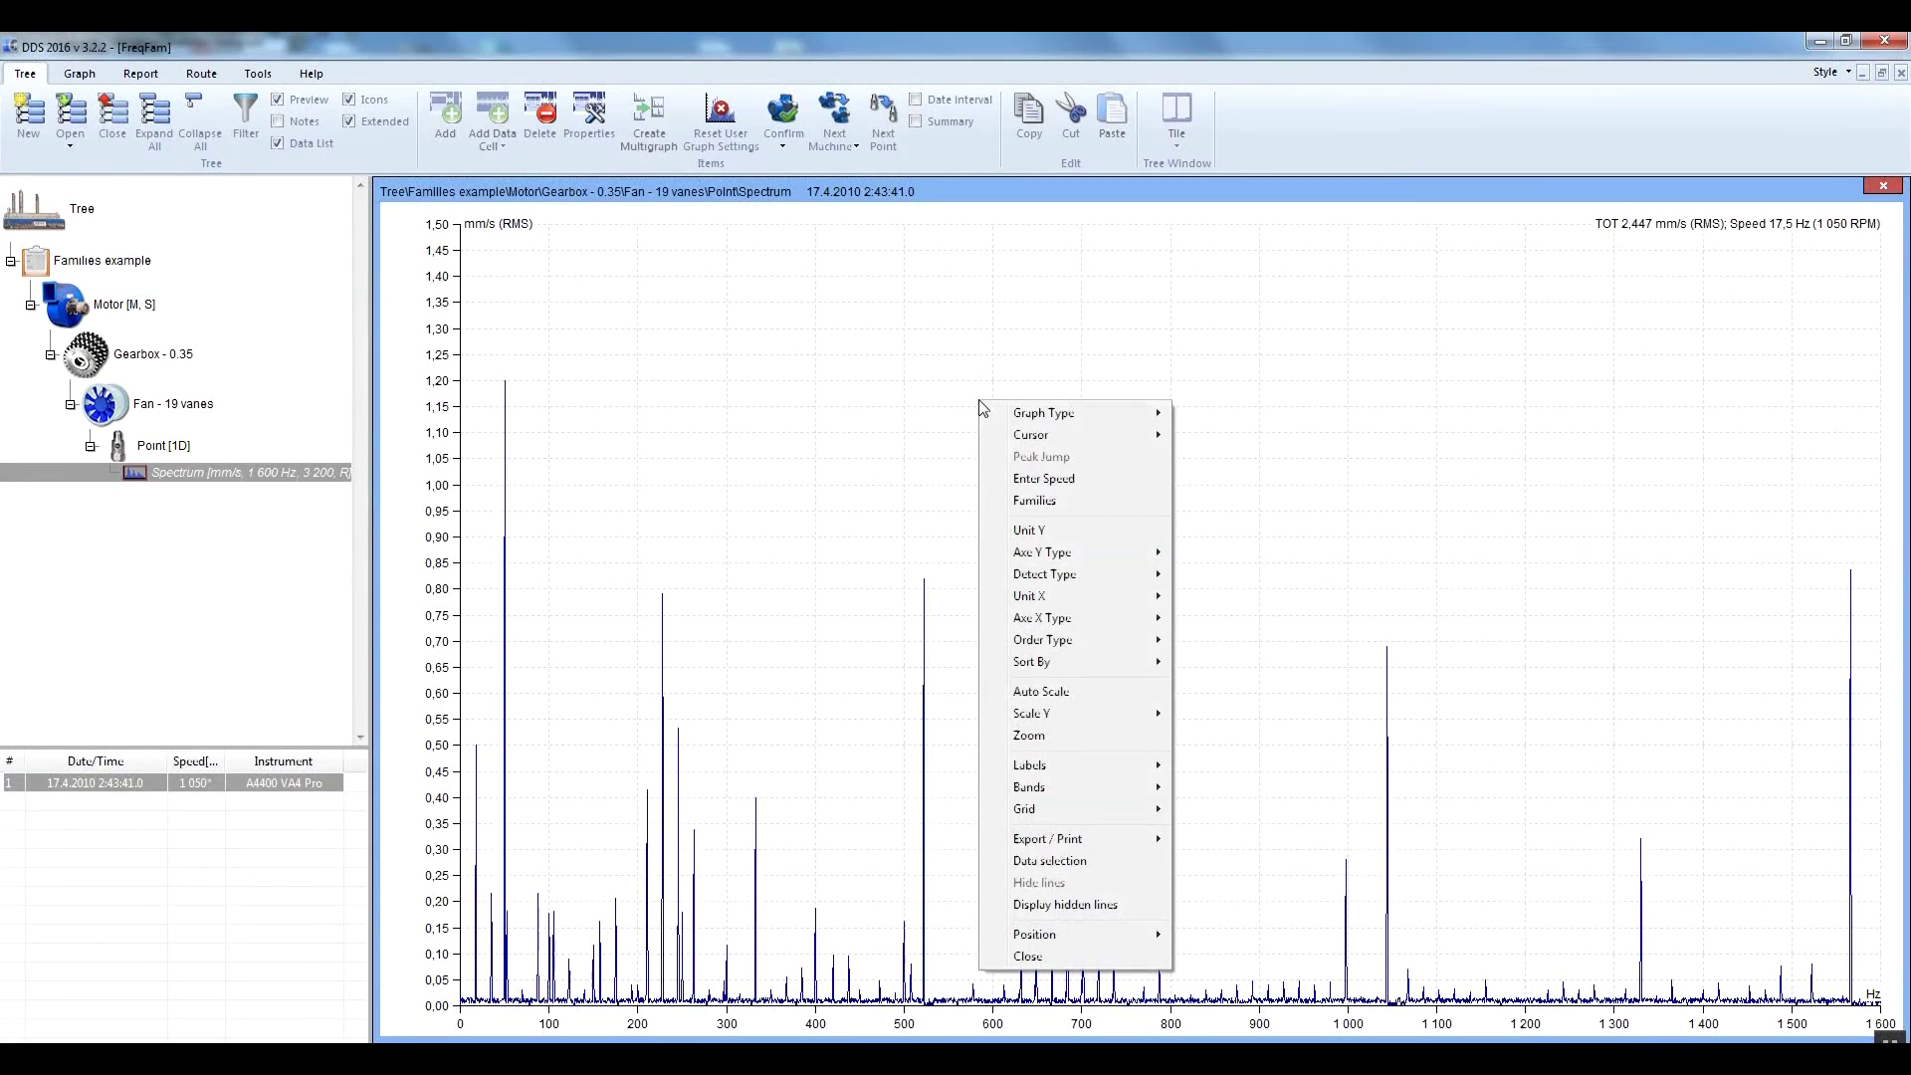
{"action": "left_click", "coordinate": [1053, 508]}
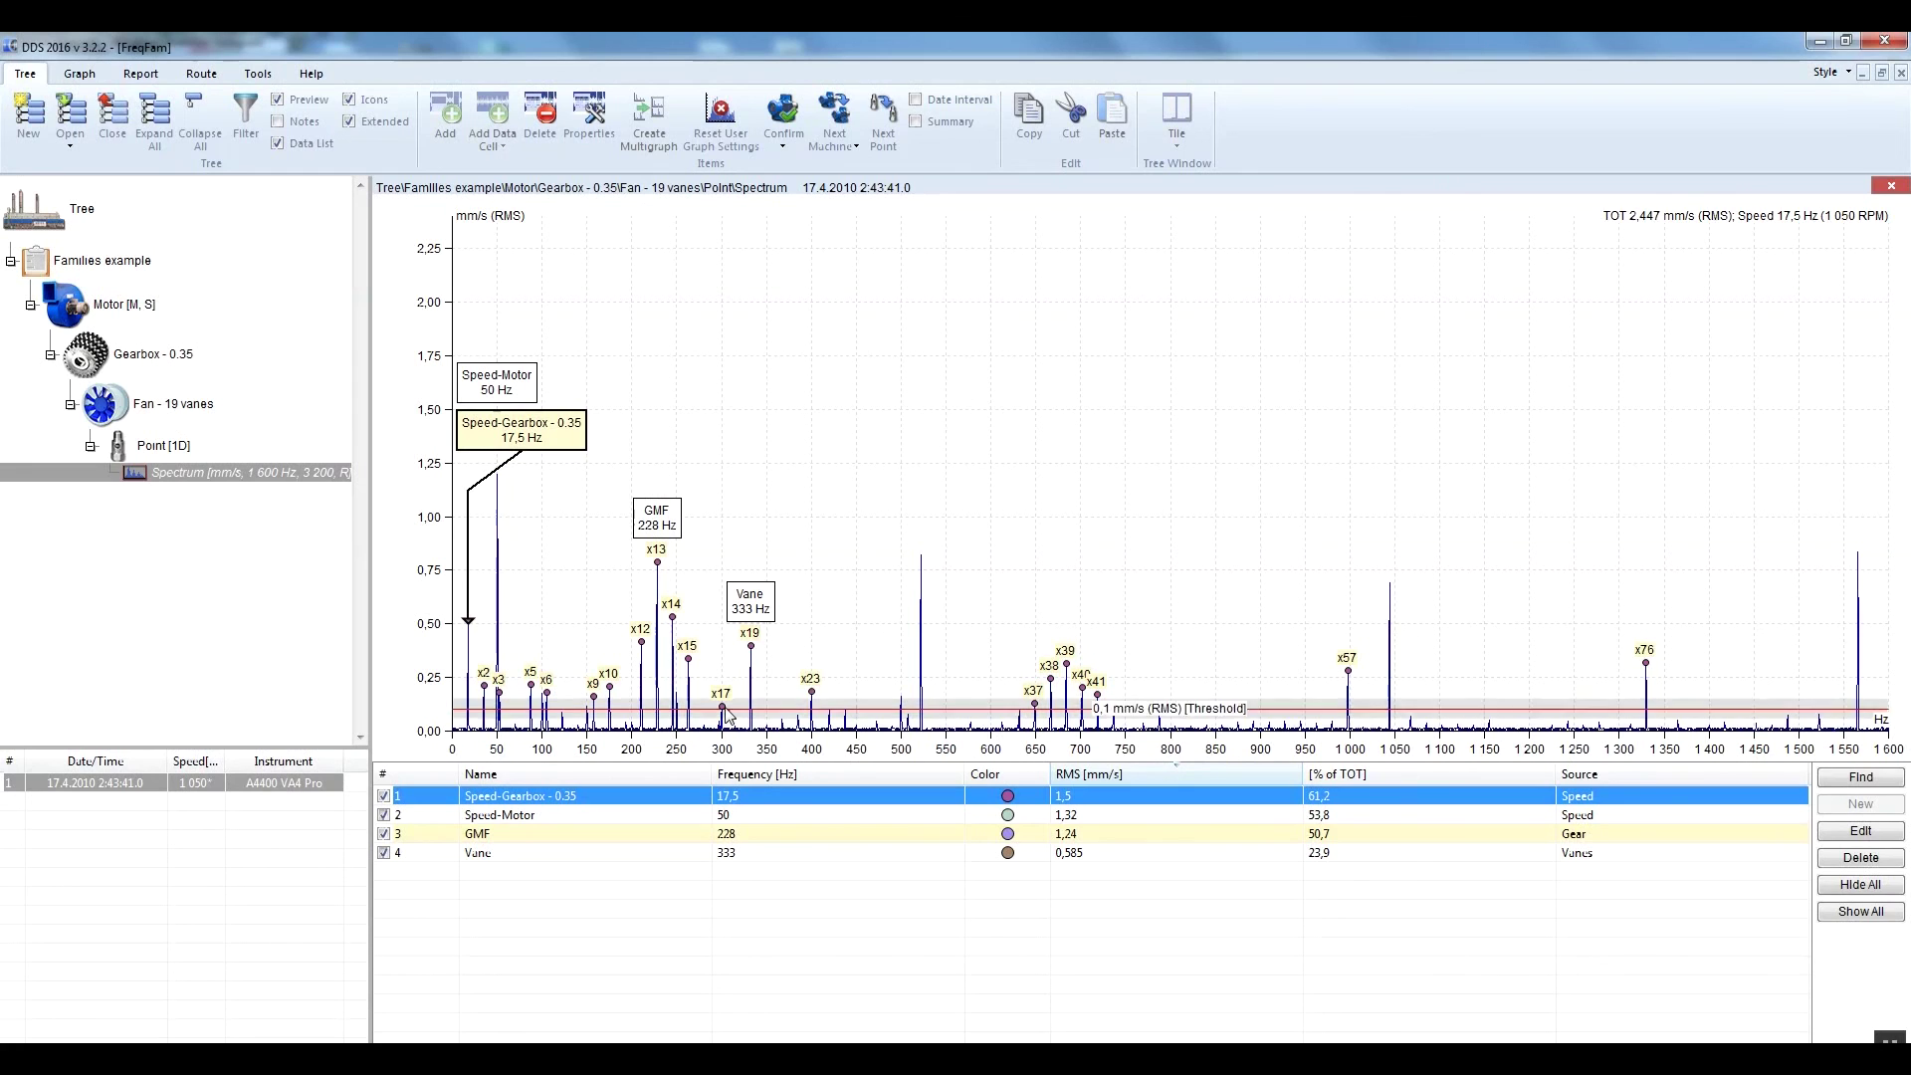
View the demo example drawing, return to DDS 2016, and look through the tree's gearbox, fan, point and spectrum items.
{"action": "left_click", "coordinate": [334, 955]}
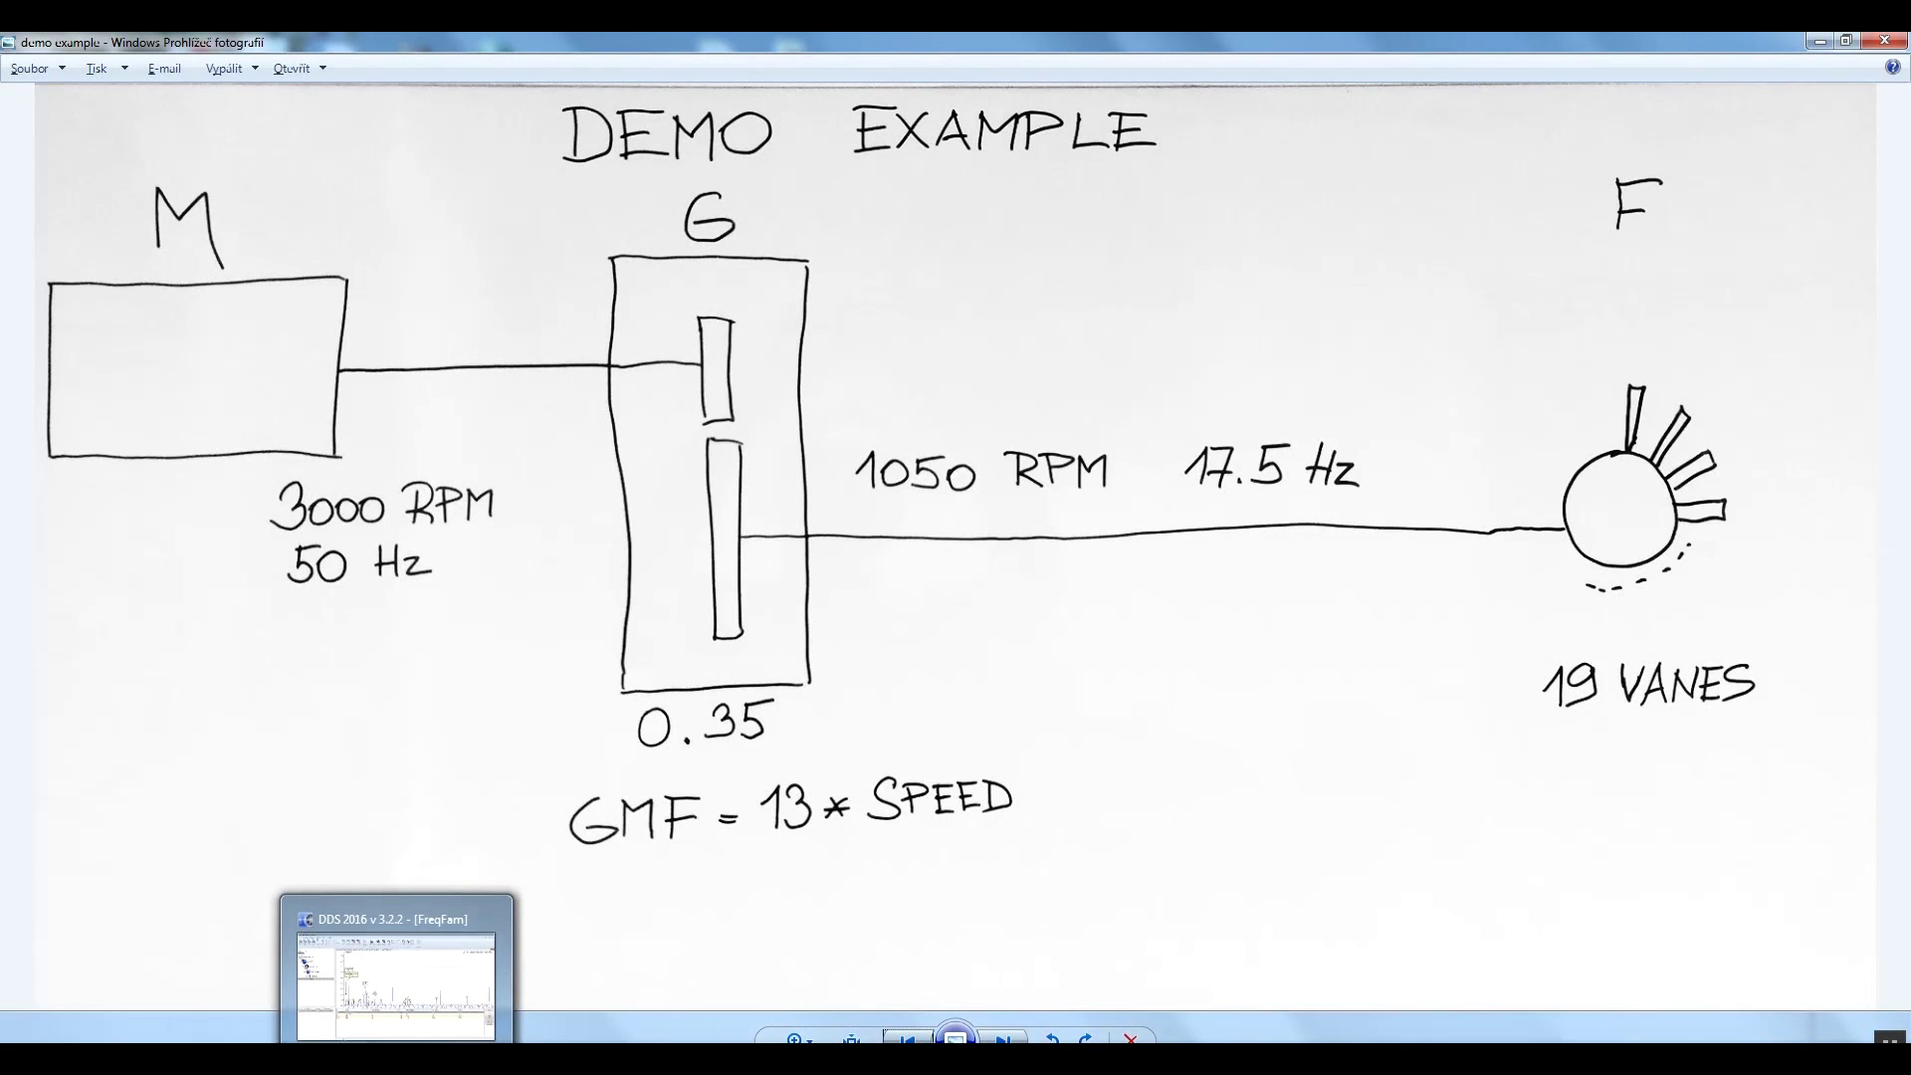
{"action": "left_click", "coordinate": [398, 960]}
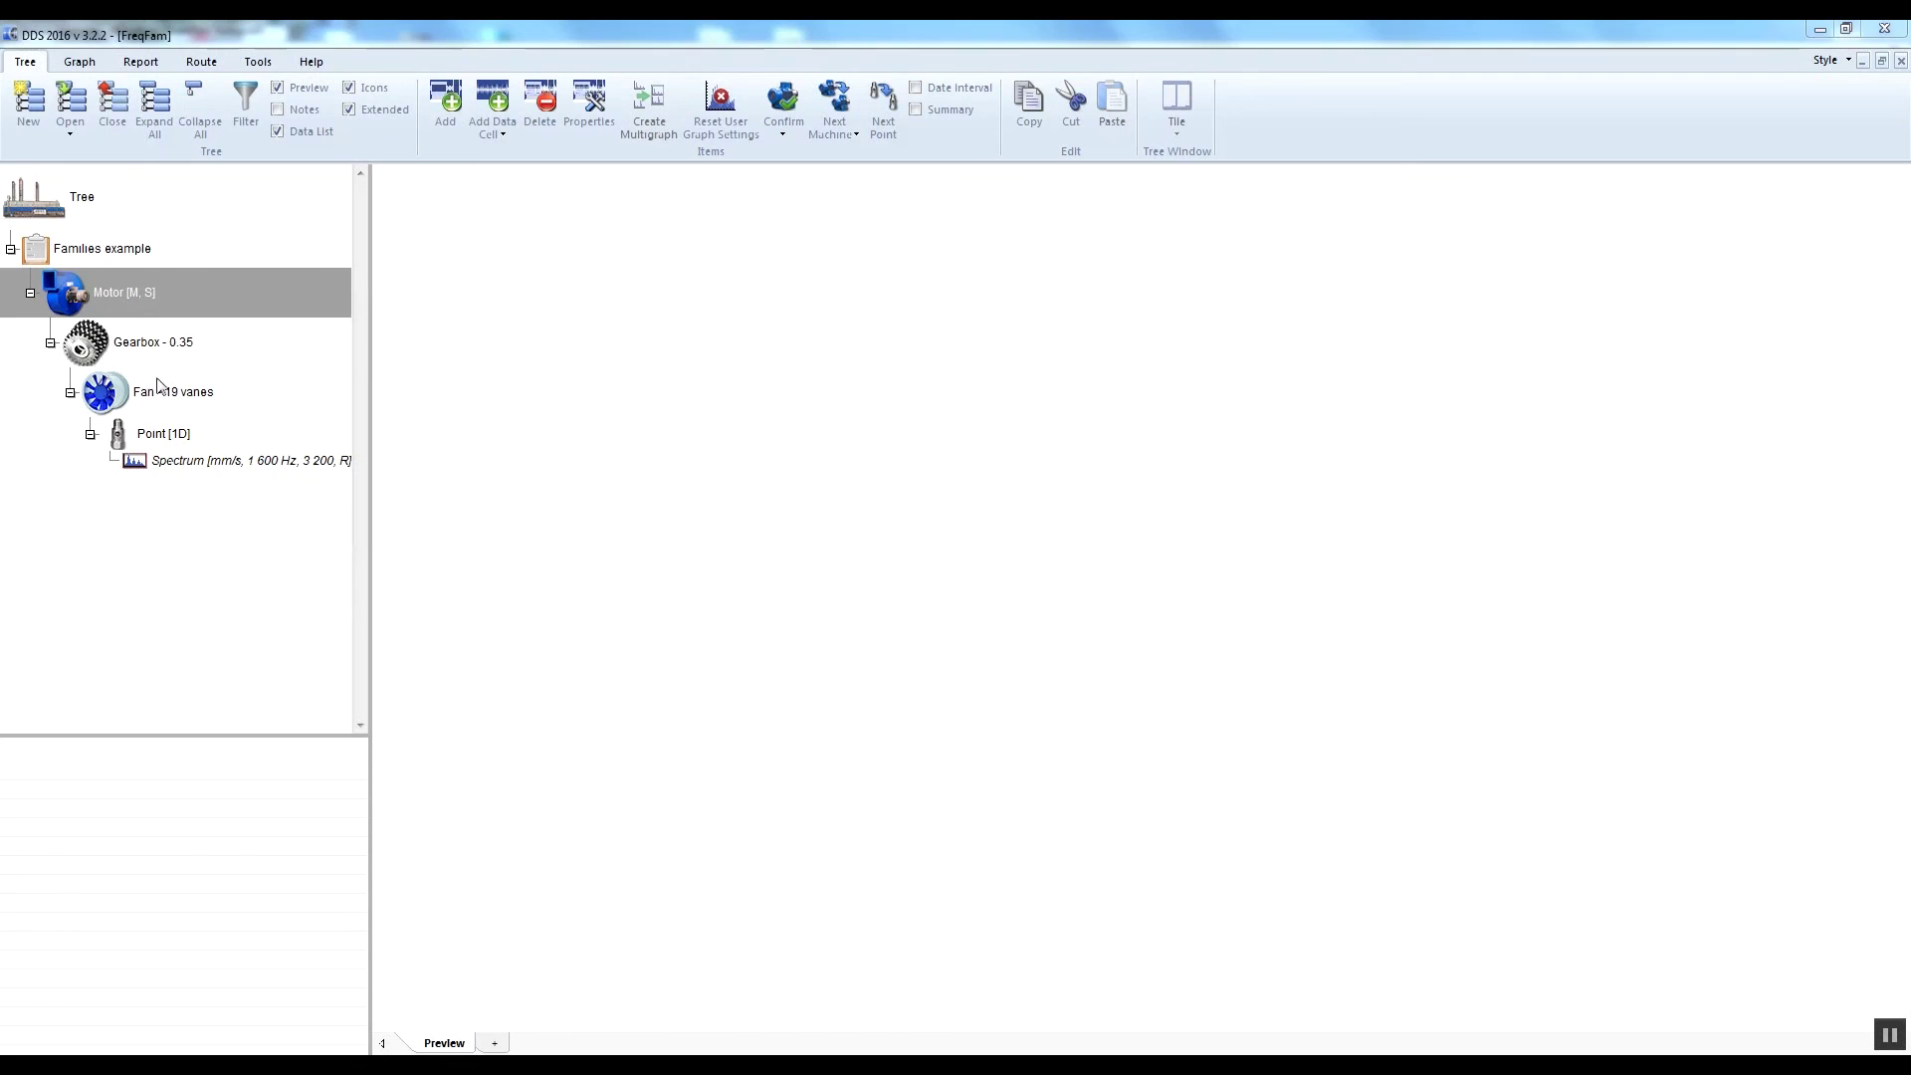
{"action": "left_click", "coordinate": [141, 336]}
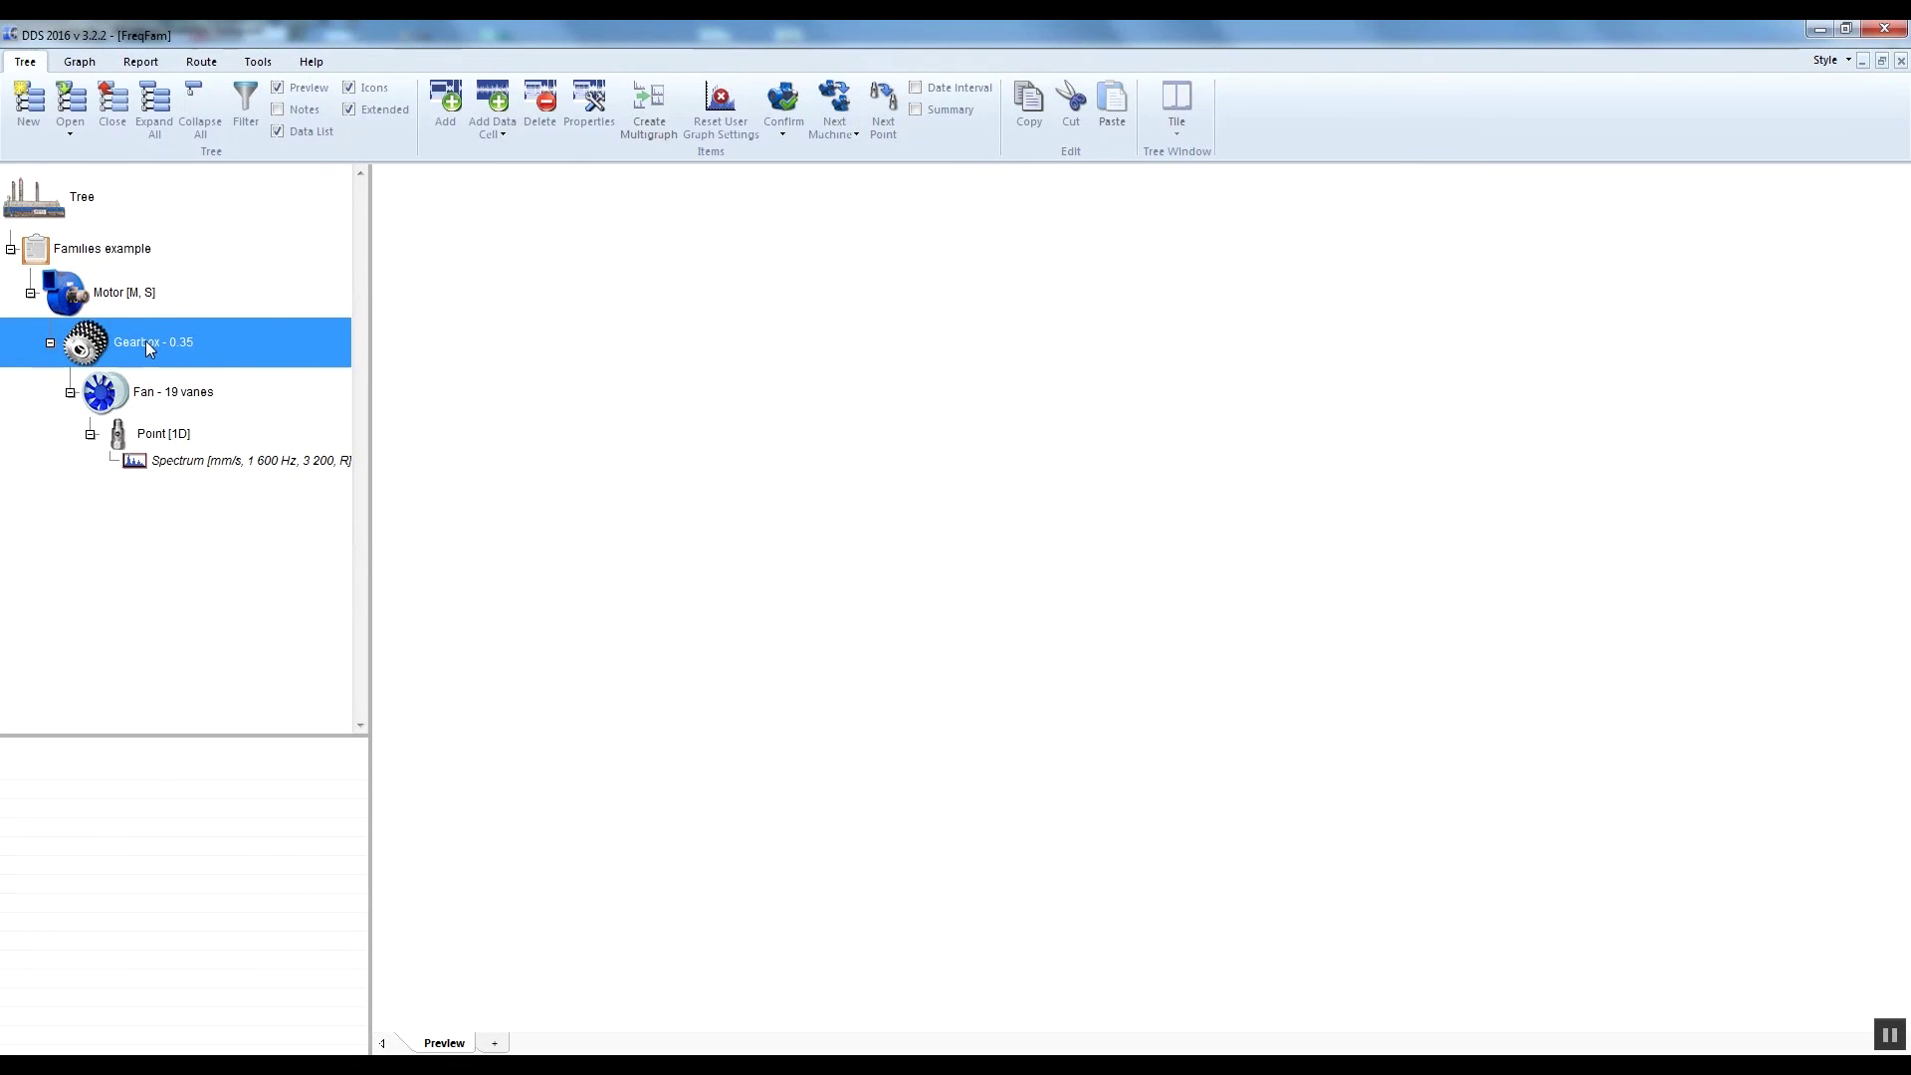
{"action": "left_click", "coordinate": [183, 406]}
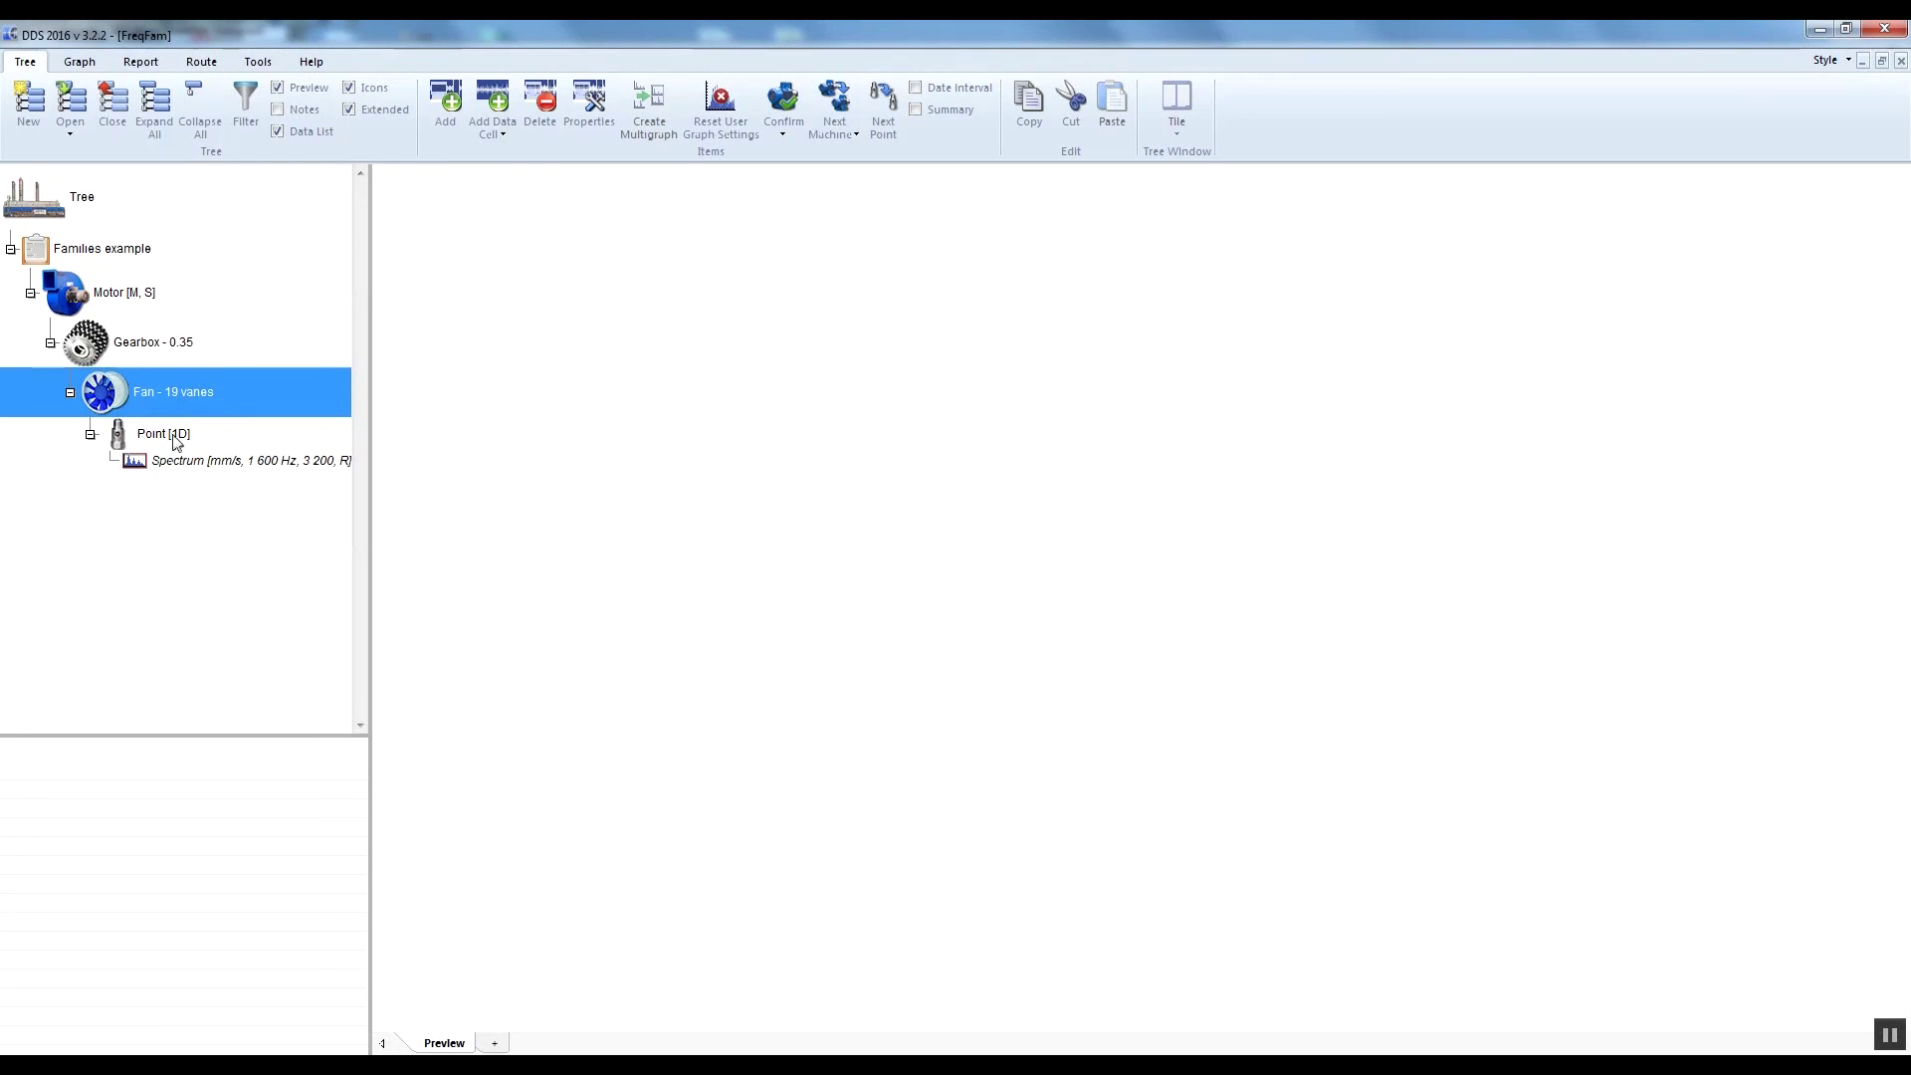
{"action": "left_click", "coordinate": [171, 433]}
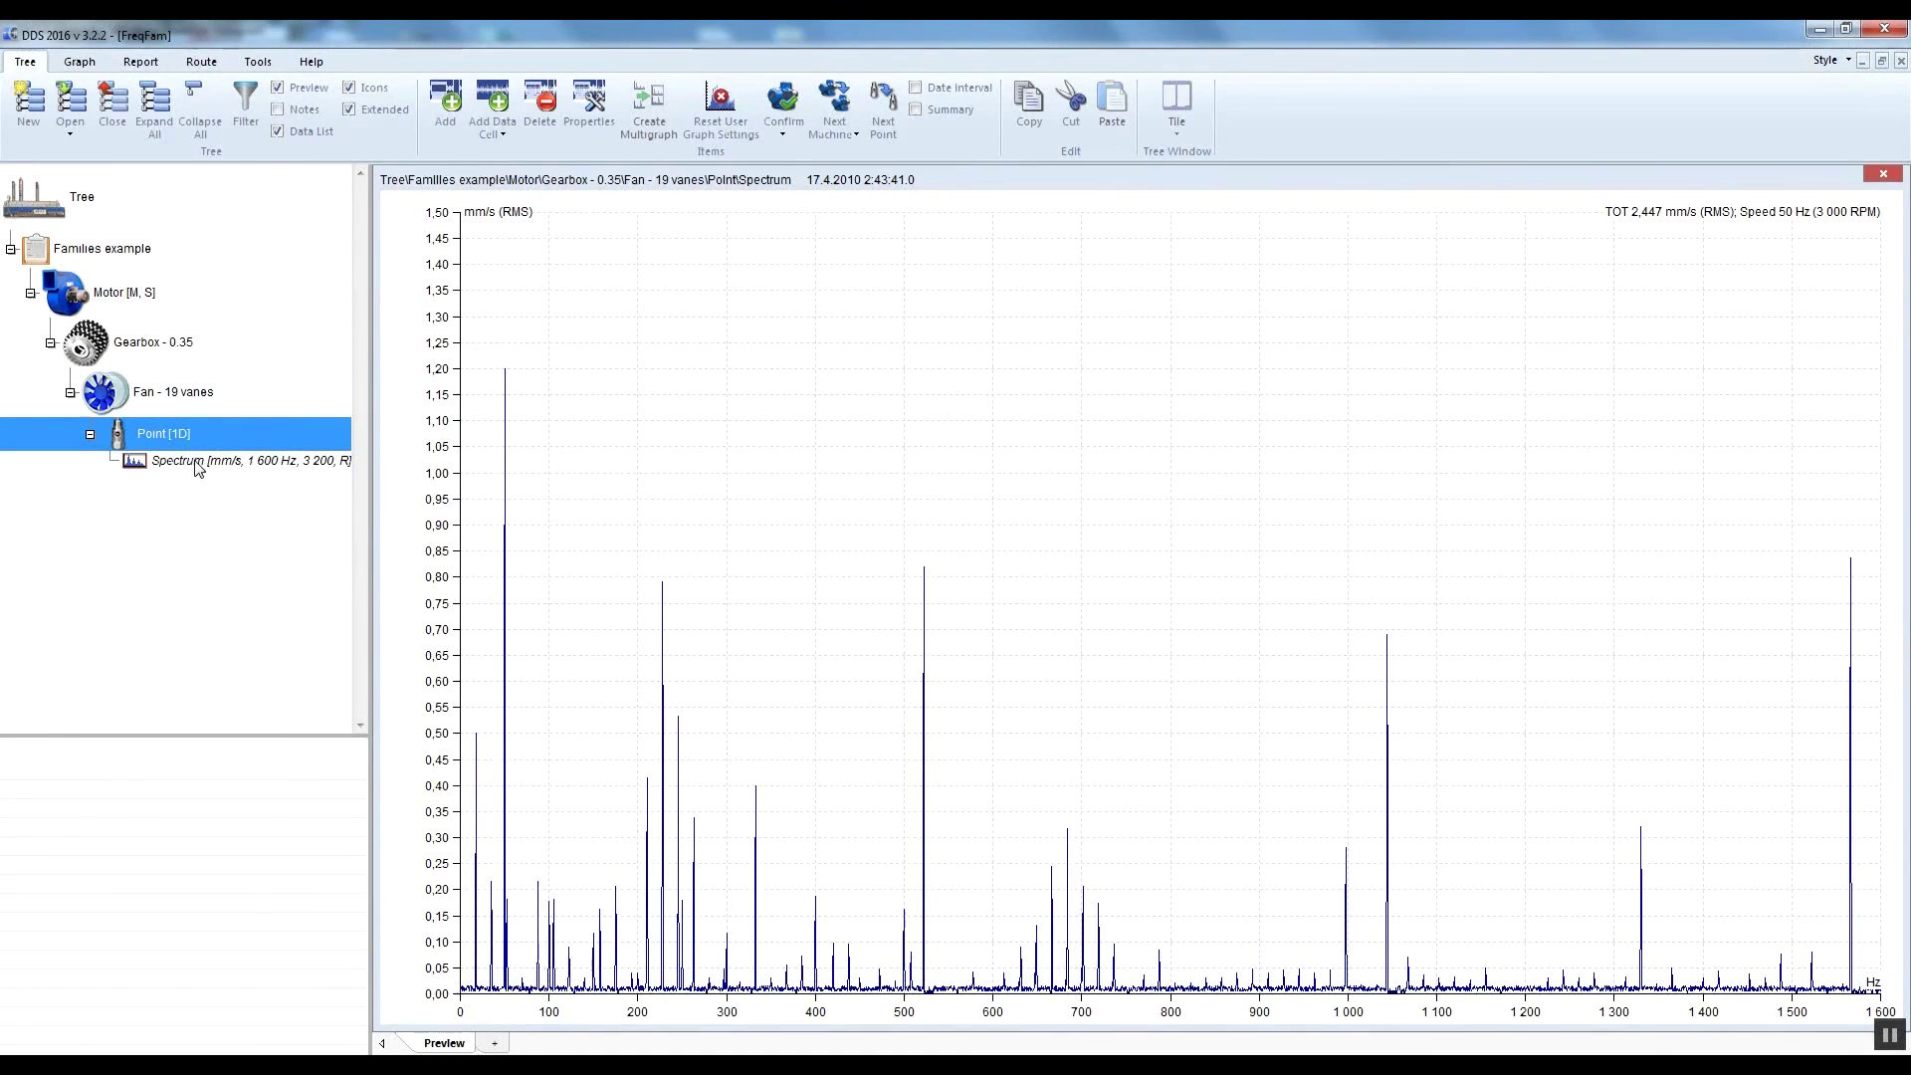
{"action": "left_click", "coordinate": [197, 463]}
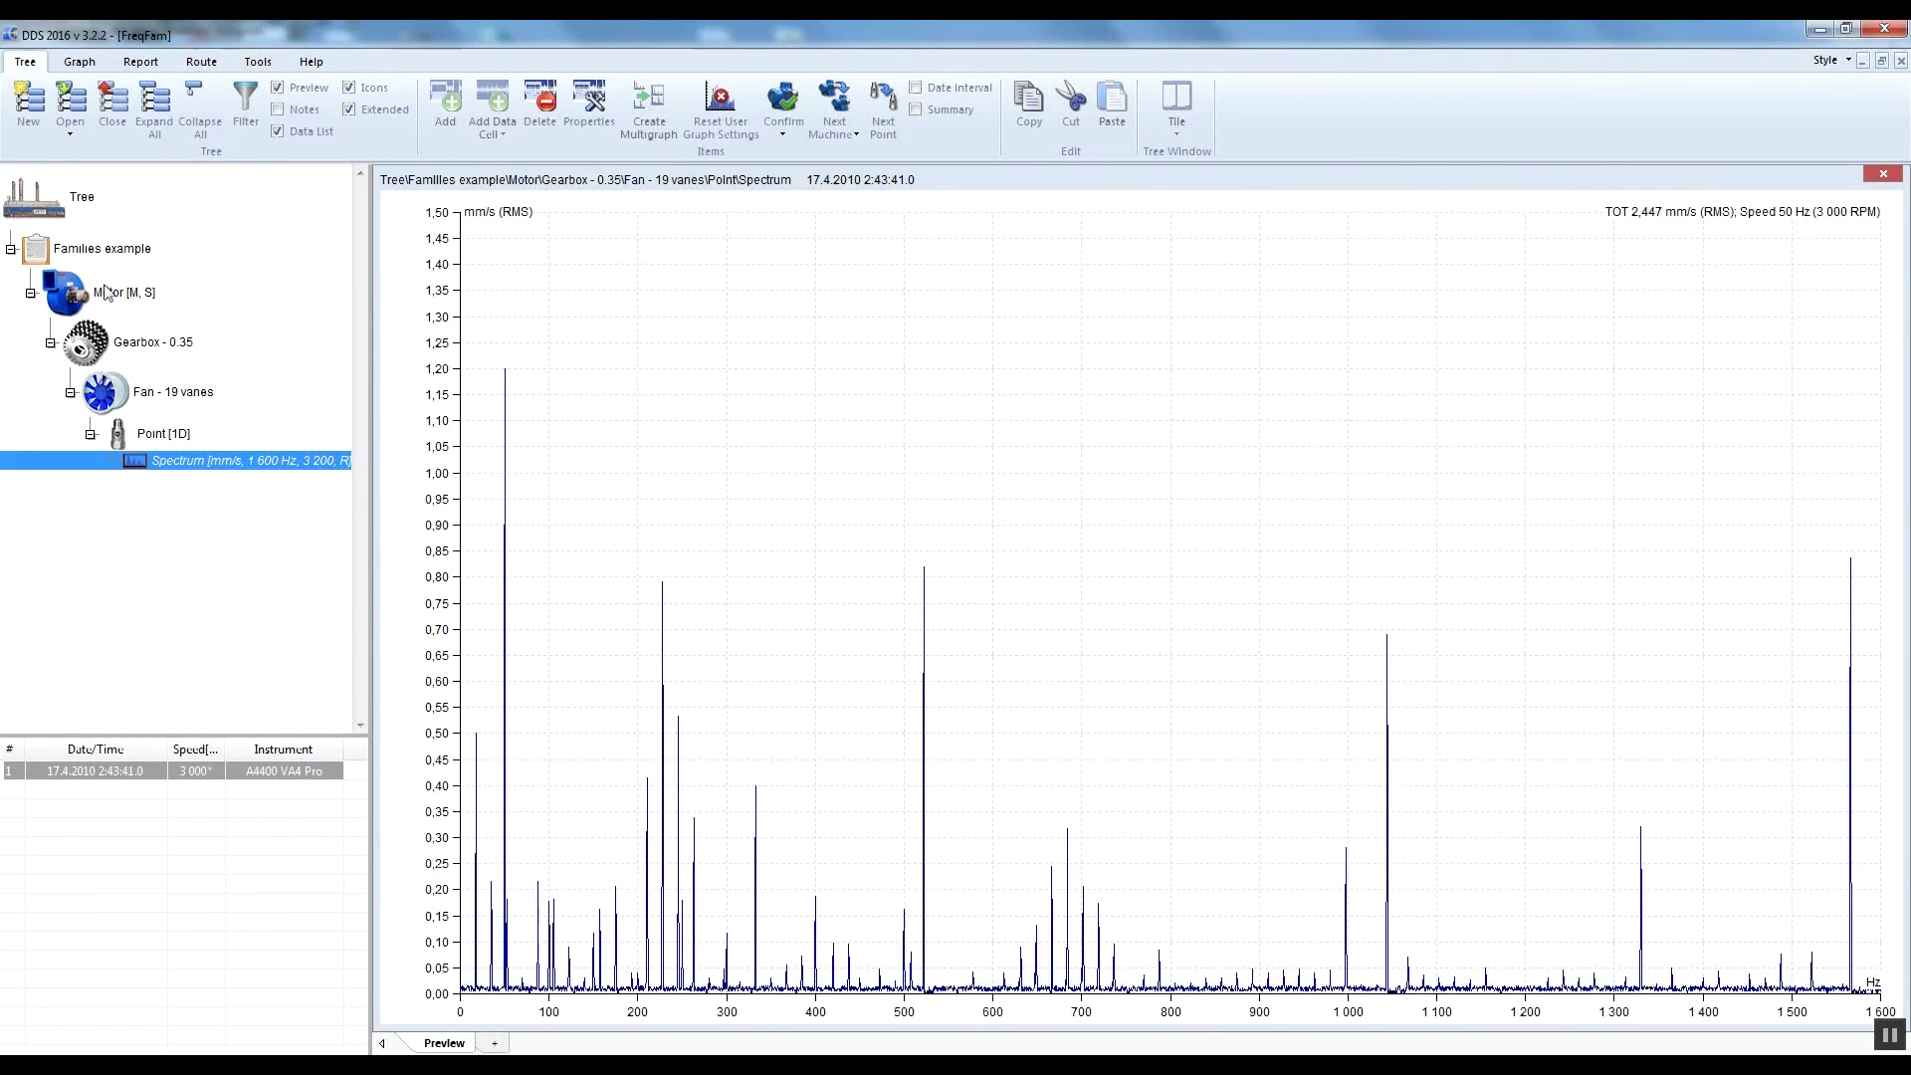
Set the Motor item's default speed to 3000 RPM and save its properties.
{"action": "left_click", "coordinate": [171, 317]}
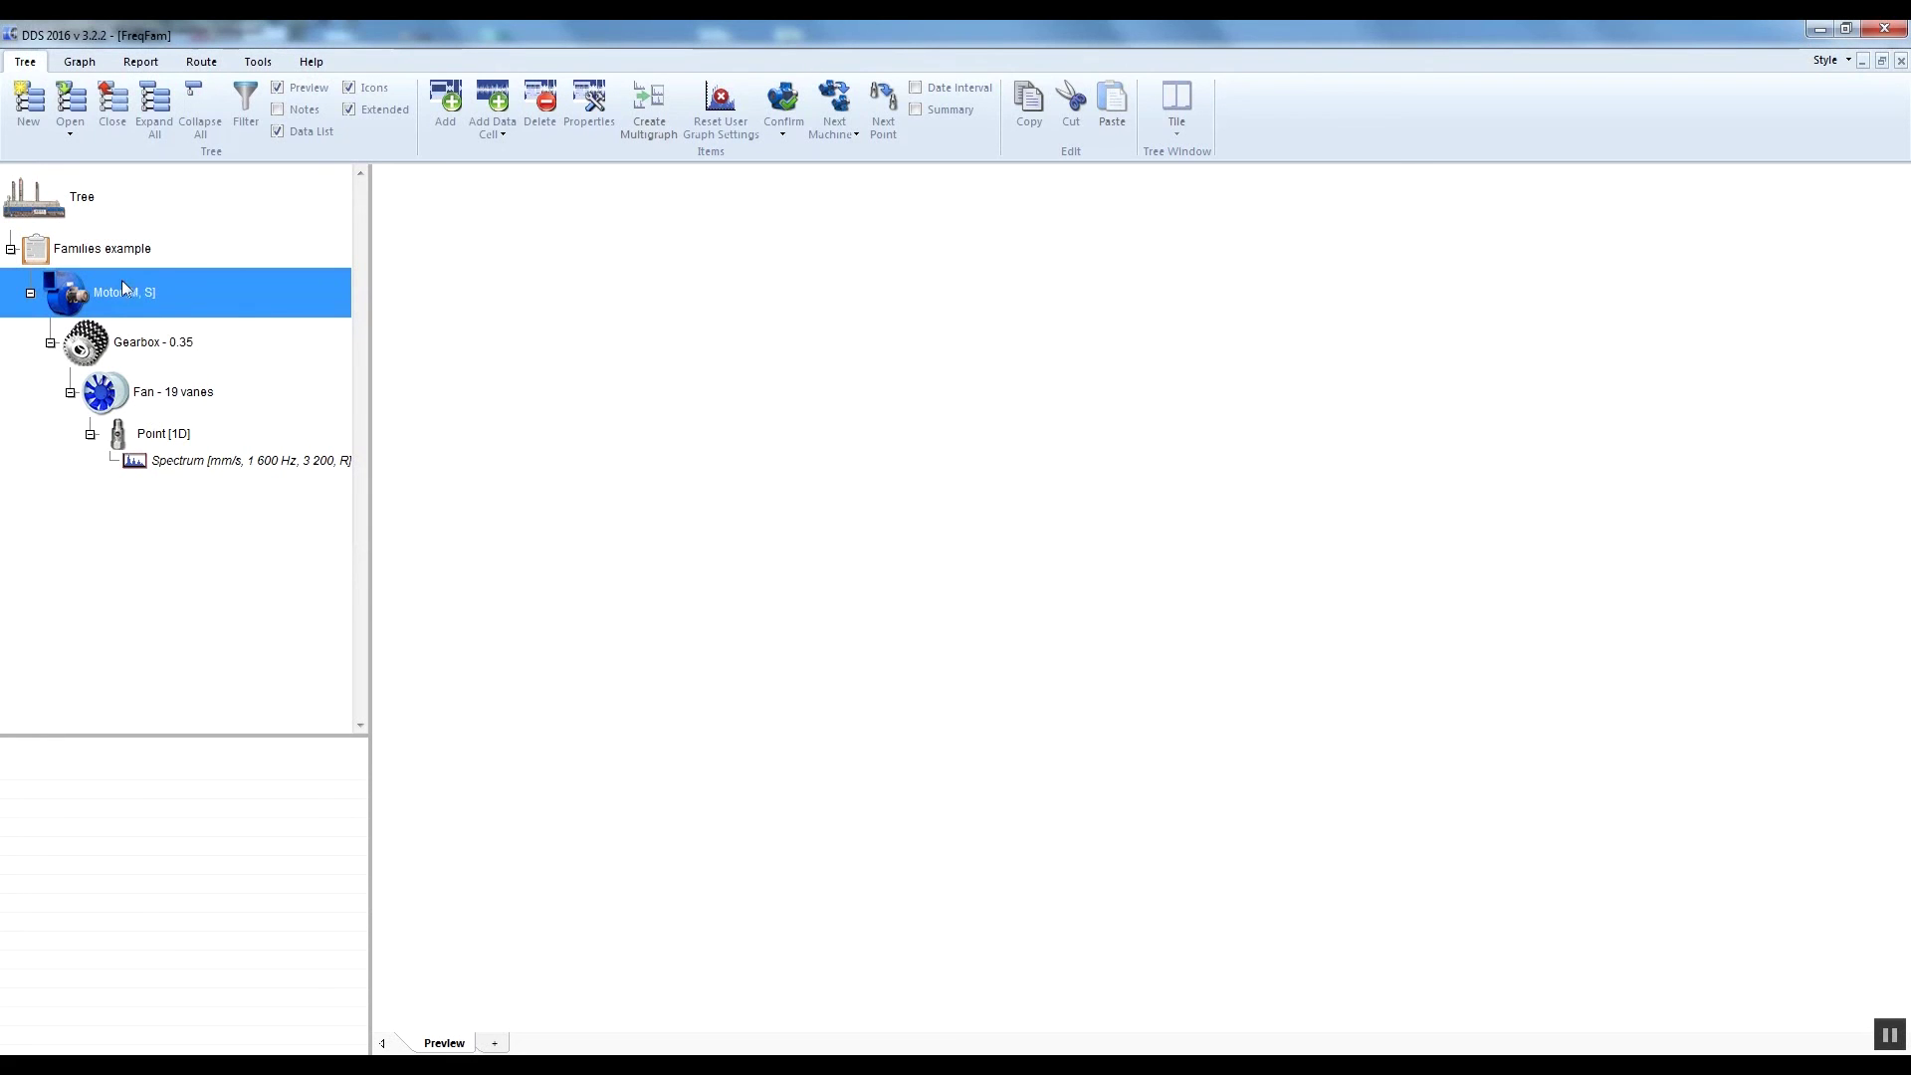
{"action": "right_click", "coordinate": [135, 289]}
{"action": "left_click", "coordinate": [199, 364]}
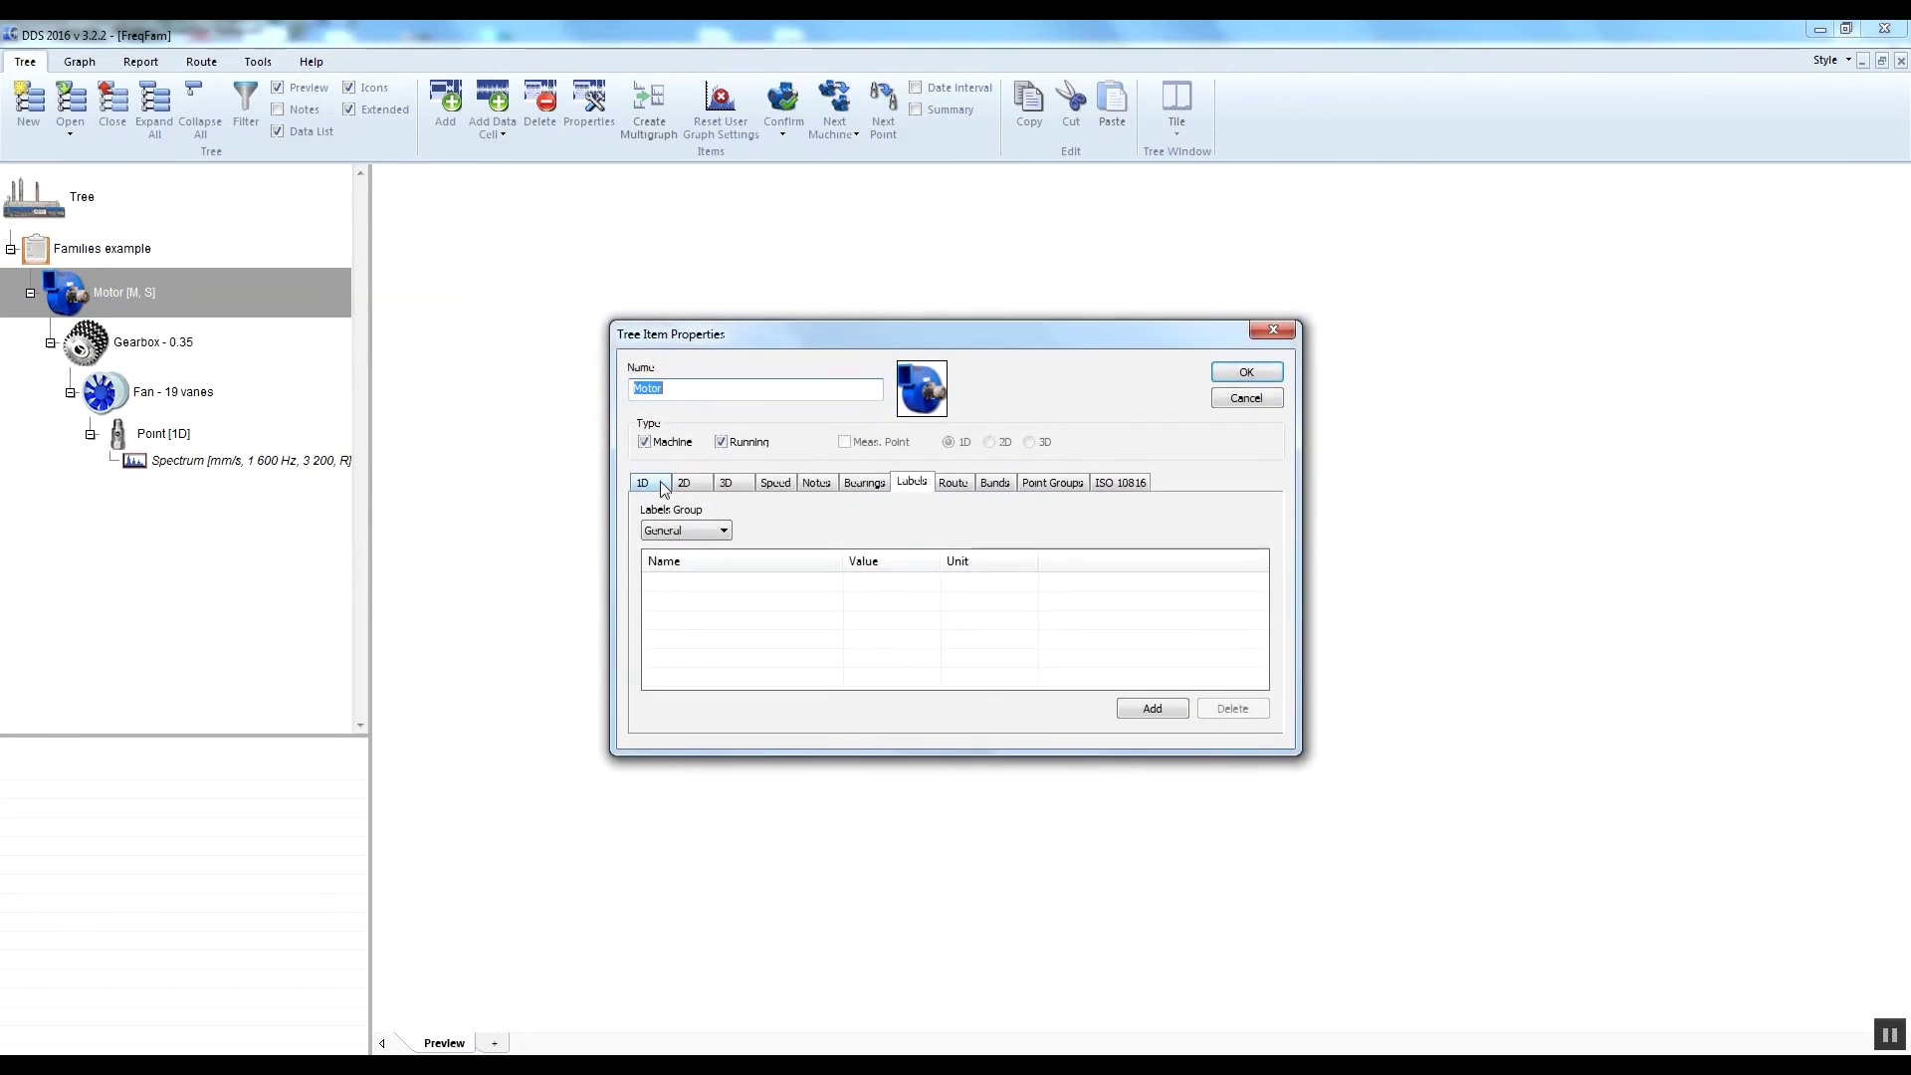
{"action": "left_click", "coordinate": [782, 491]}
{"action": "left_click", "coordinate": [834, 565]}
{"action": "type", "text": "3 000"}
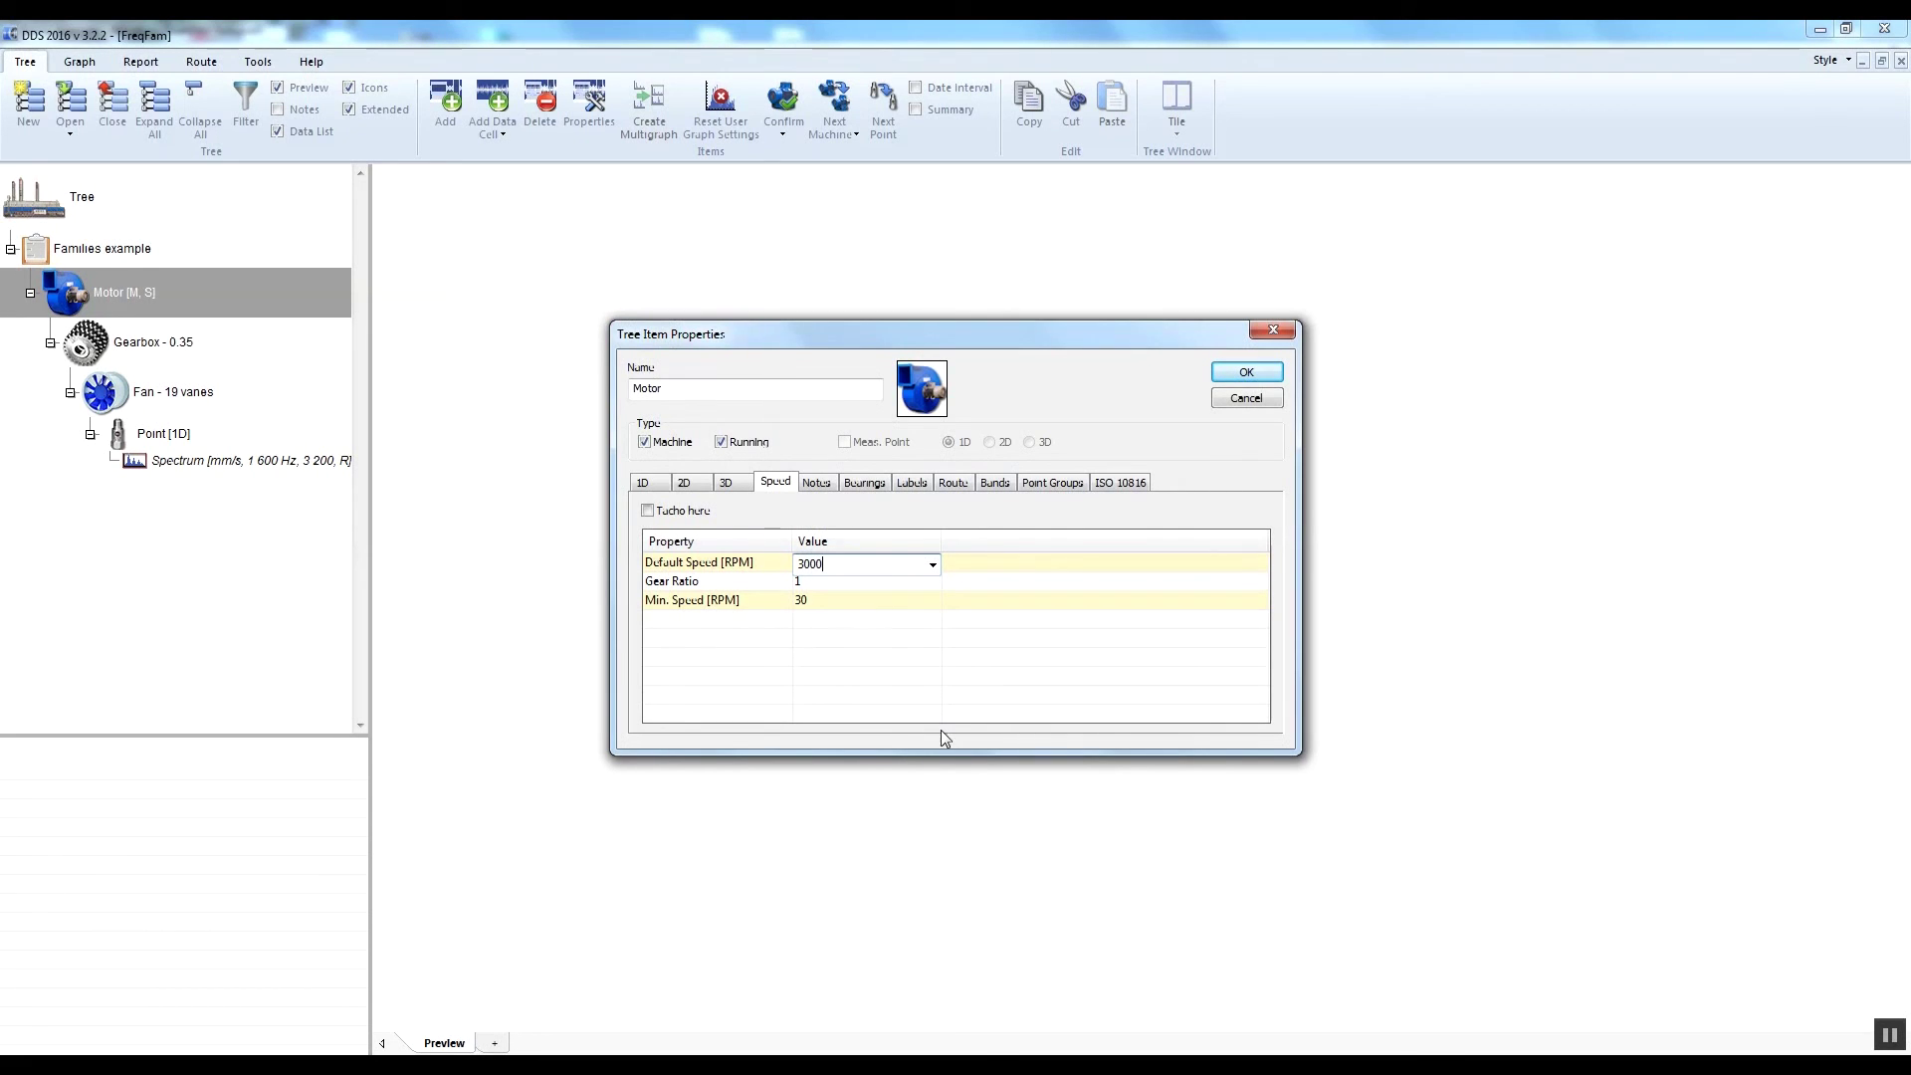
{"action": "key", "text": "Return"}
{"action": "left_click", "coordinate": [1250, 372]}
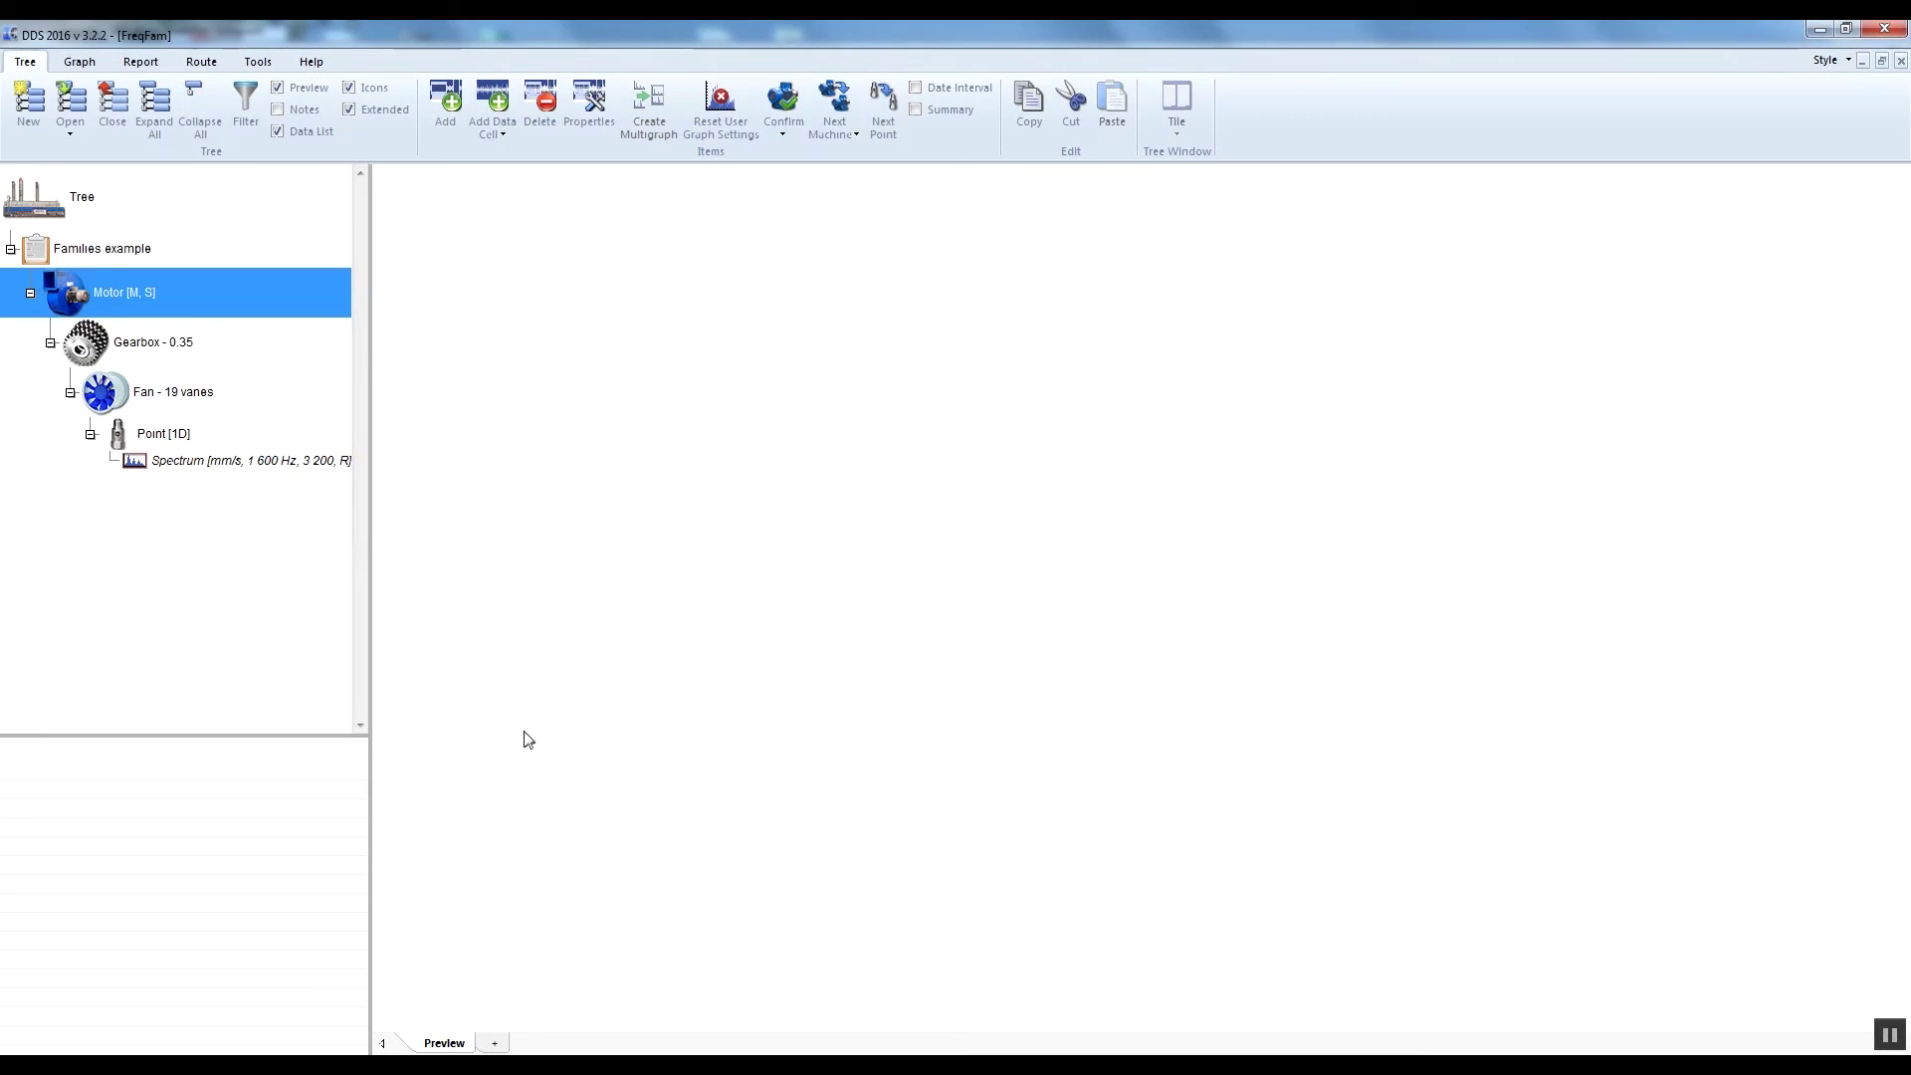
Open the properties of the Gearbox item and set its gear ratio to 0,35.
{"action": "key", "text": "alt+Tab"}
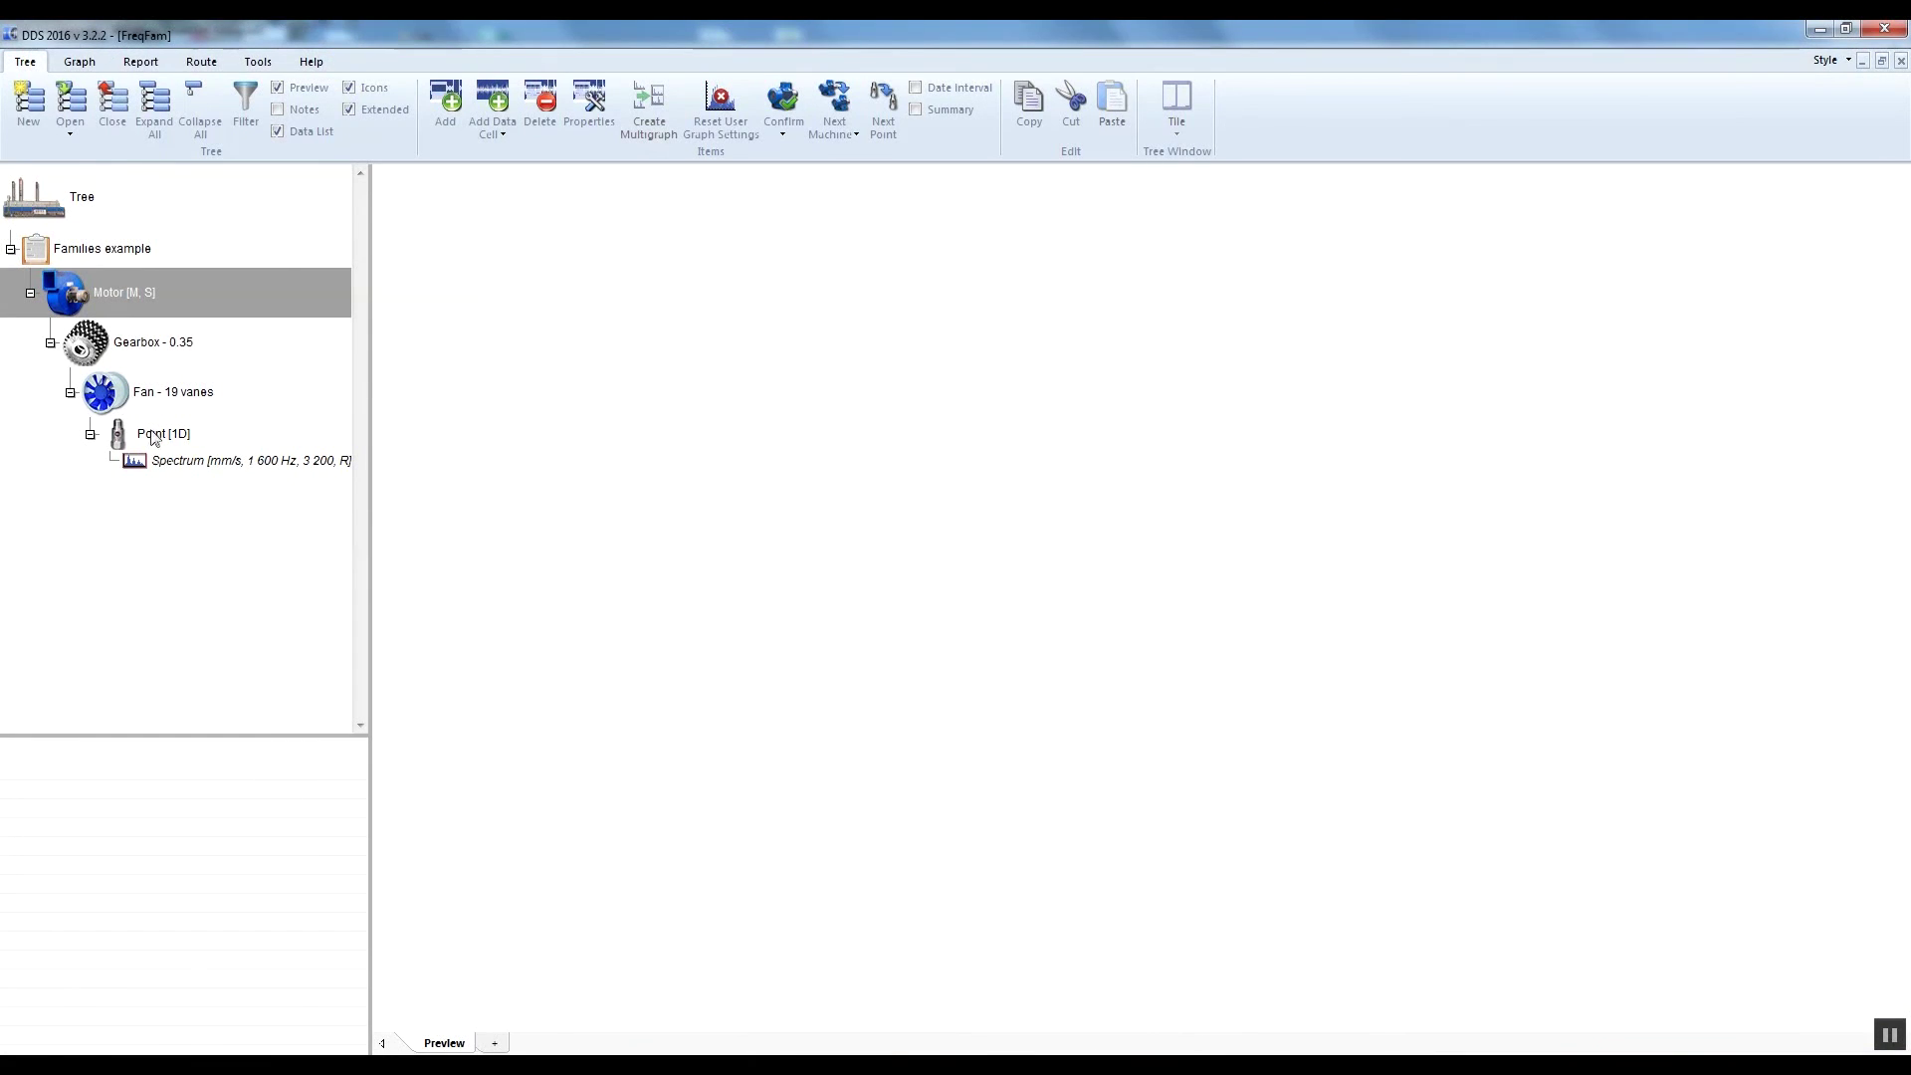
{"action": "left_click", "coordinate": [136, 343]}
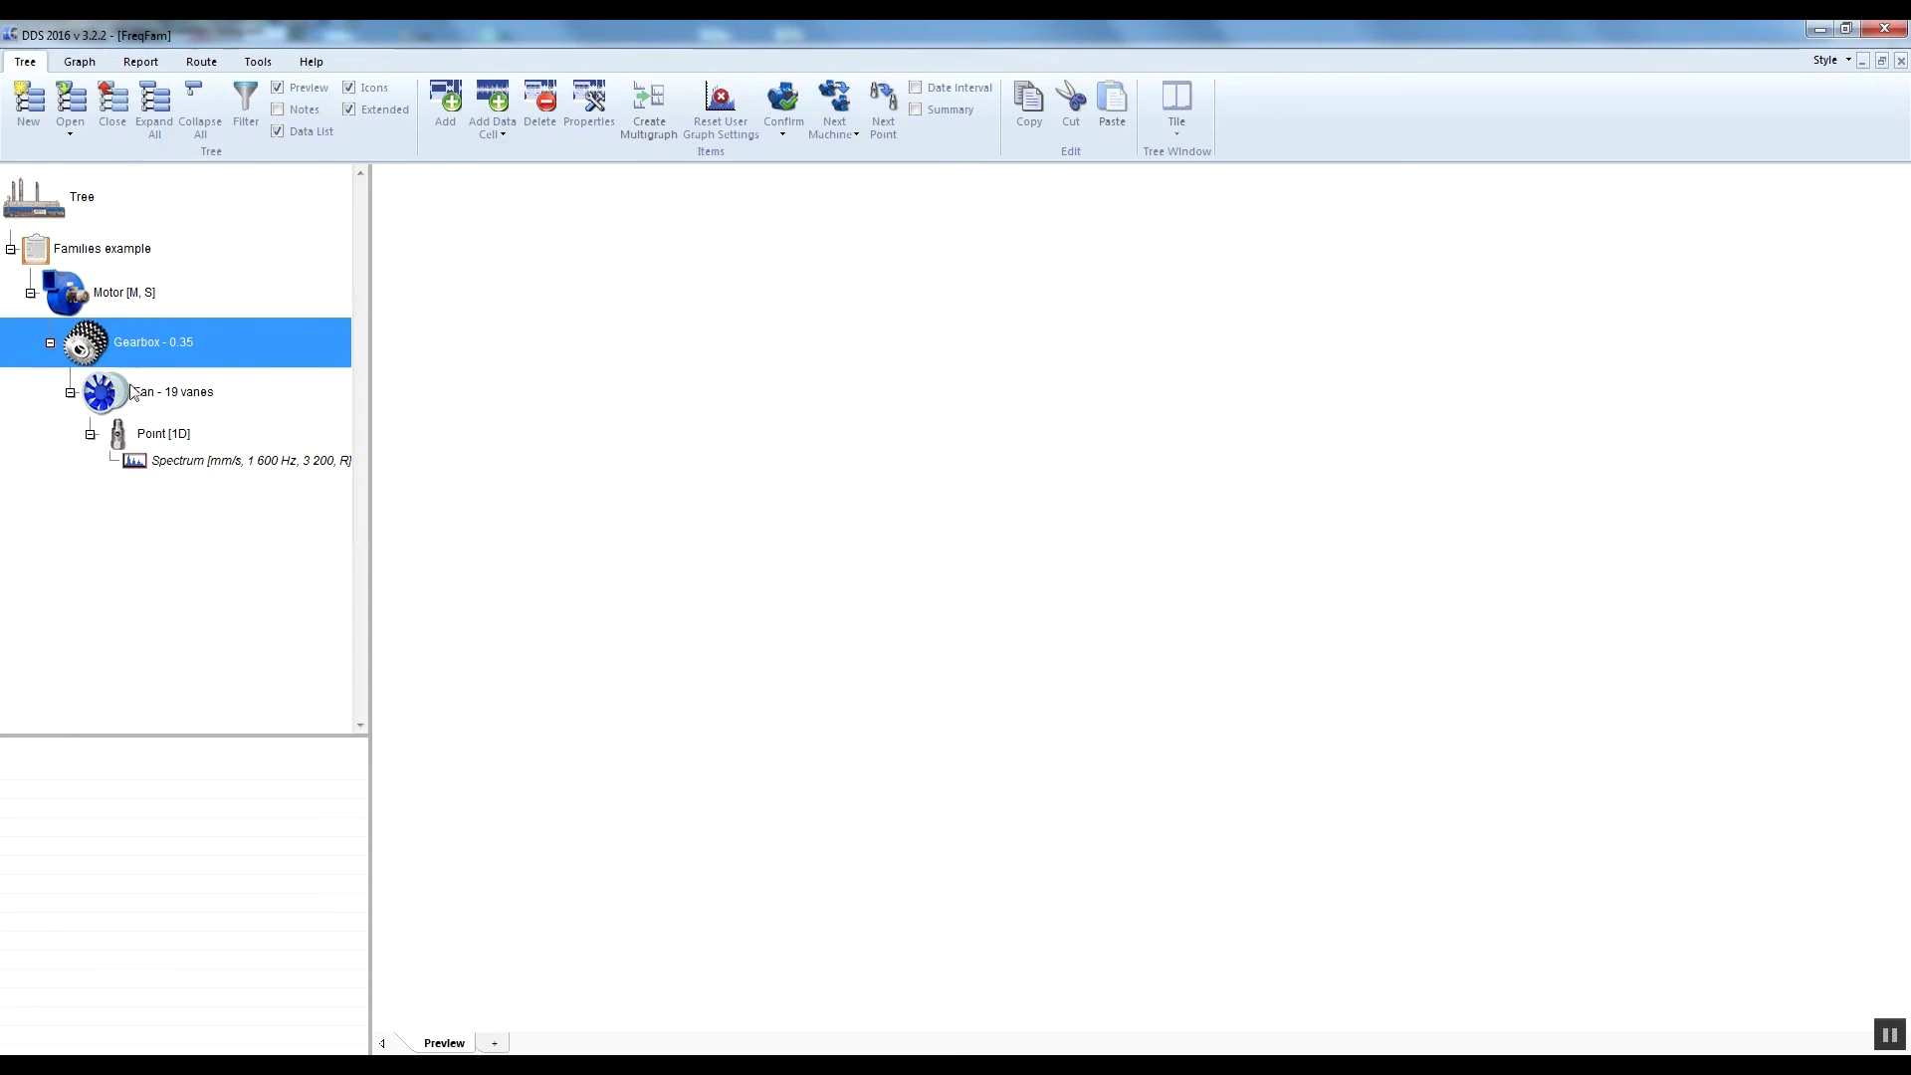
{"action": "right_click", "coordinate": [171, 345]}
{"action": "left_click", "coordinate": [245, 428]}
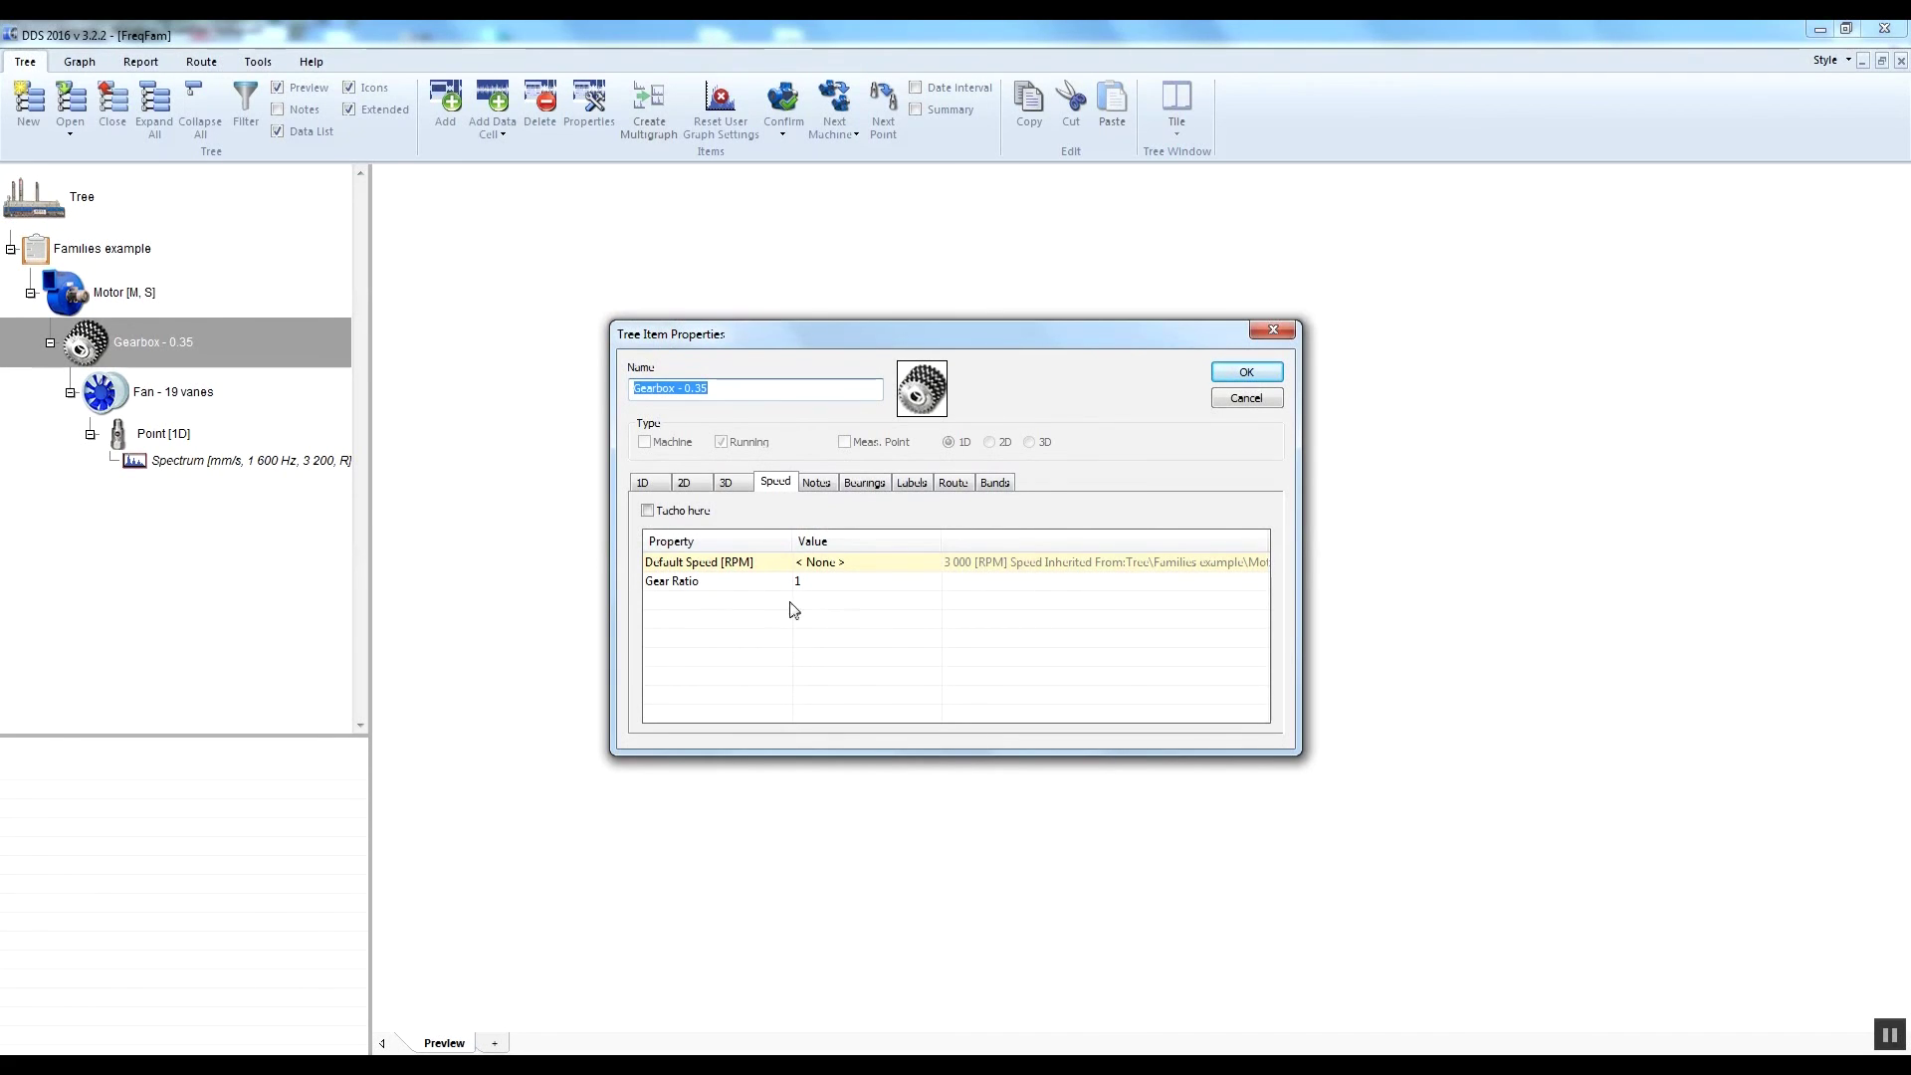
{"action": "left_click", "coordinate": [828, 581]}
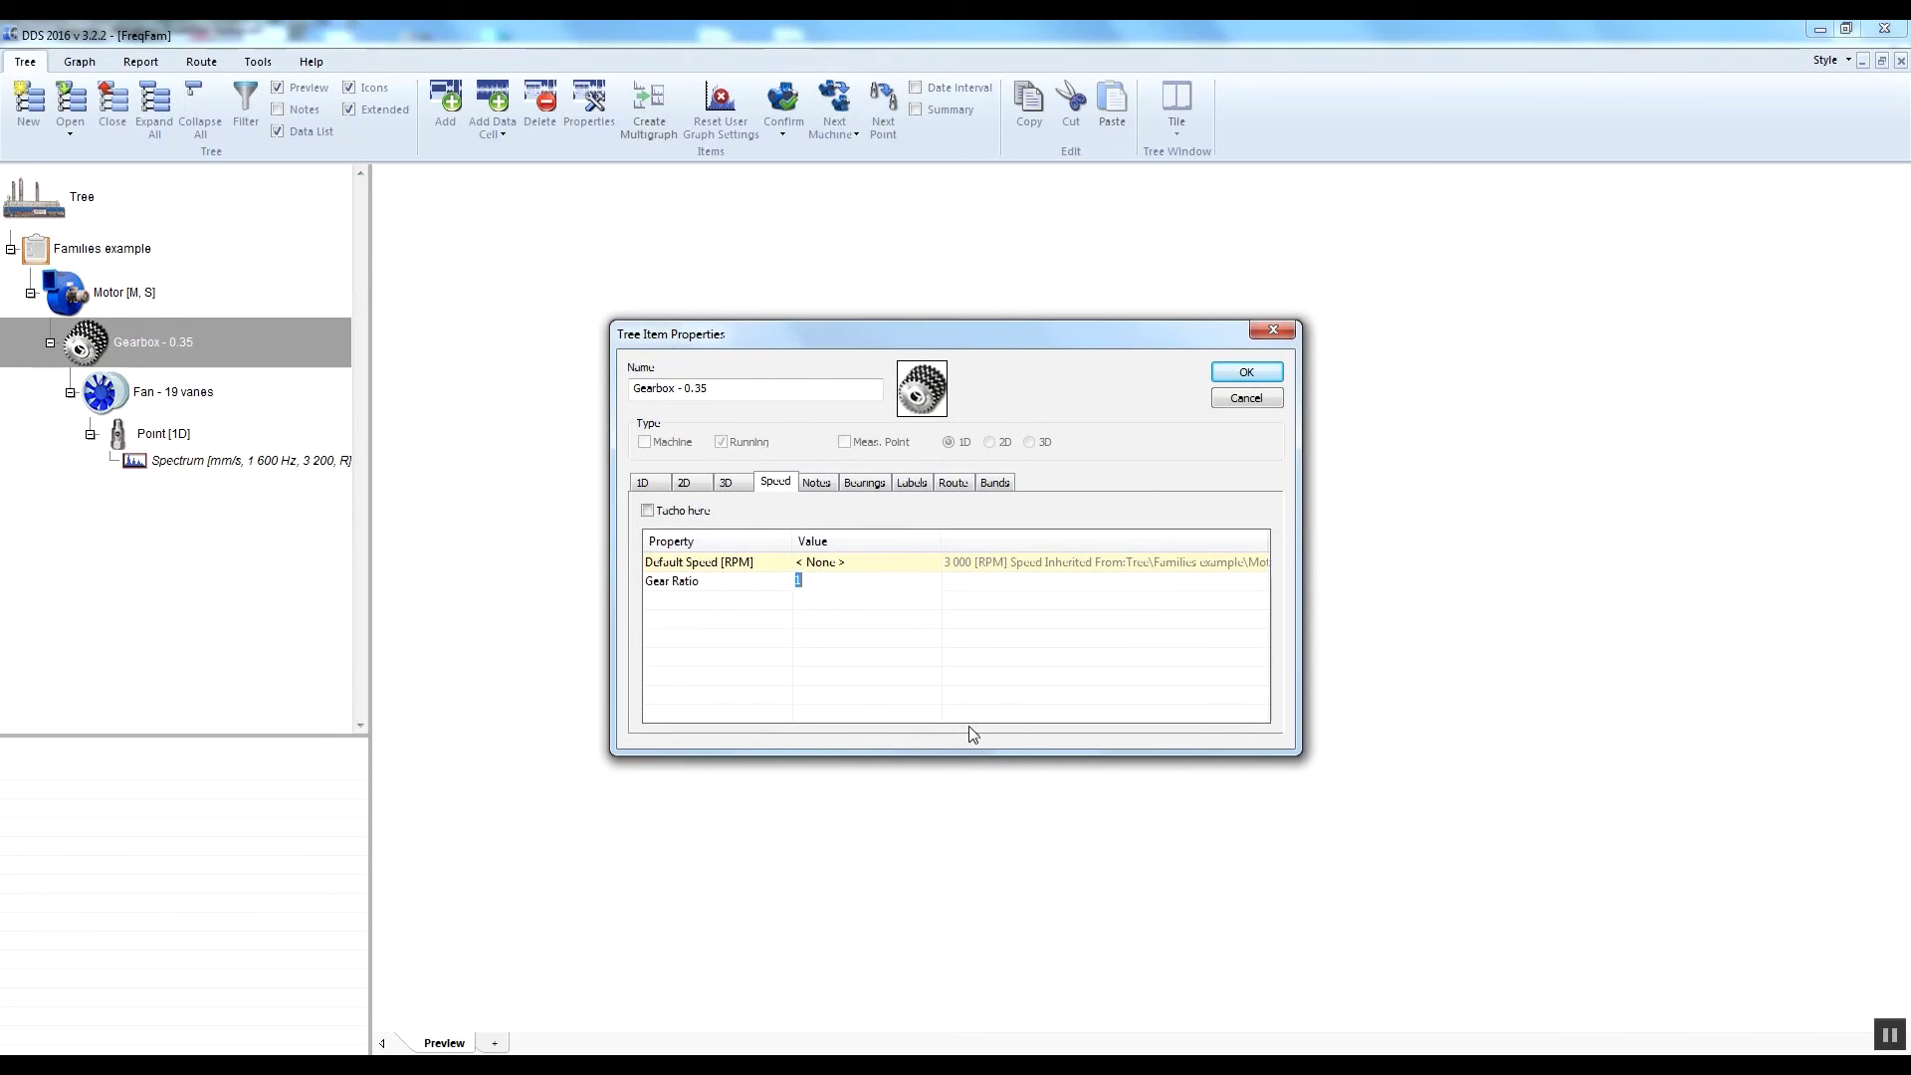
{"action": "type", "text": "0,35"}
Add a label named GMF to the gearbox's Gear labels group.
{"action": "left_click", "coordinate": [912, 482]}
{"action": "left_click", "coordinate": [724, 530]}
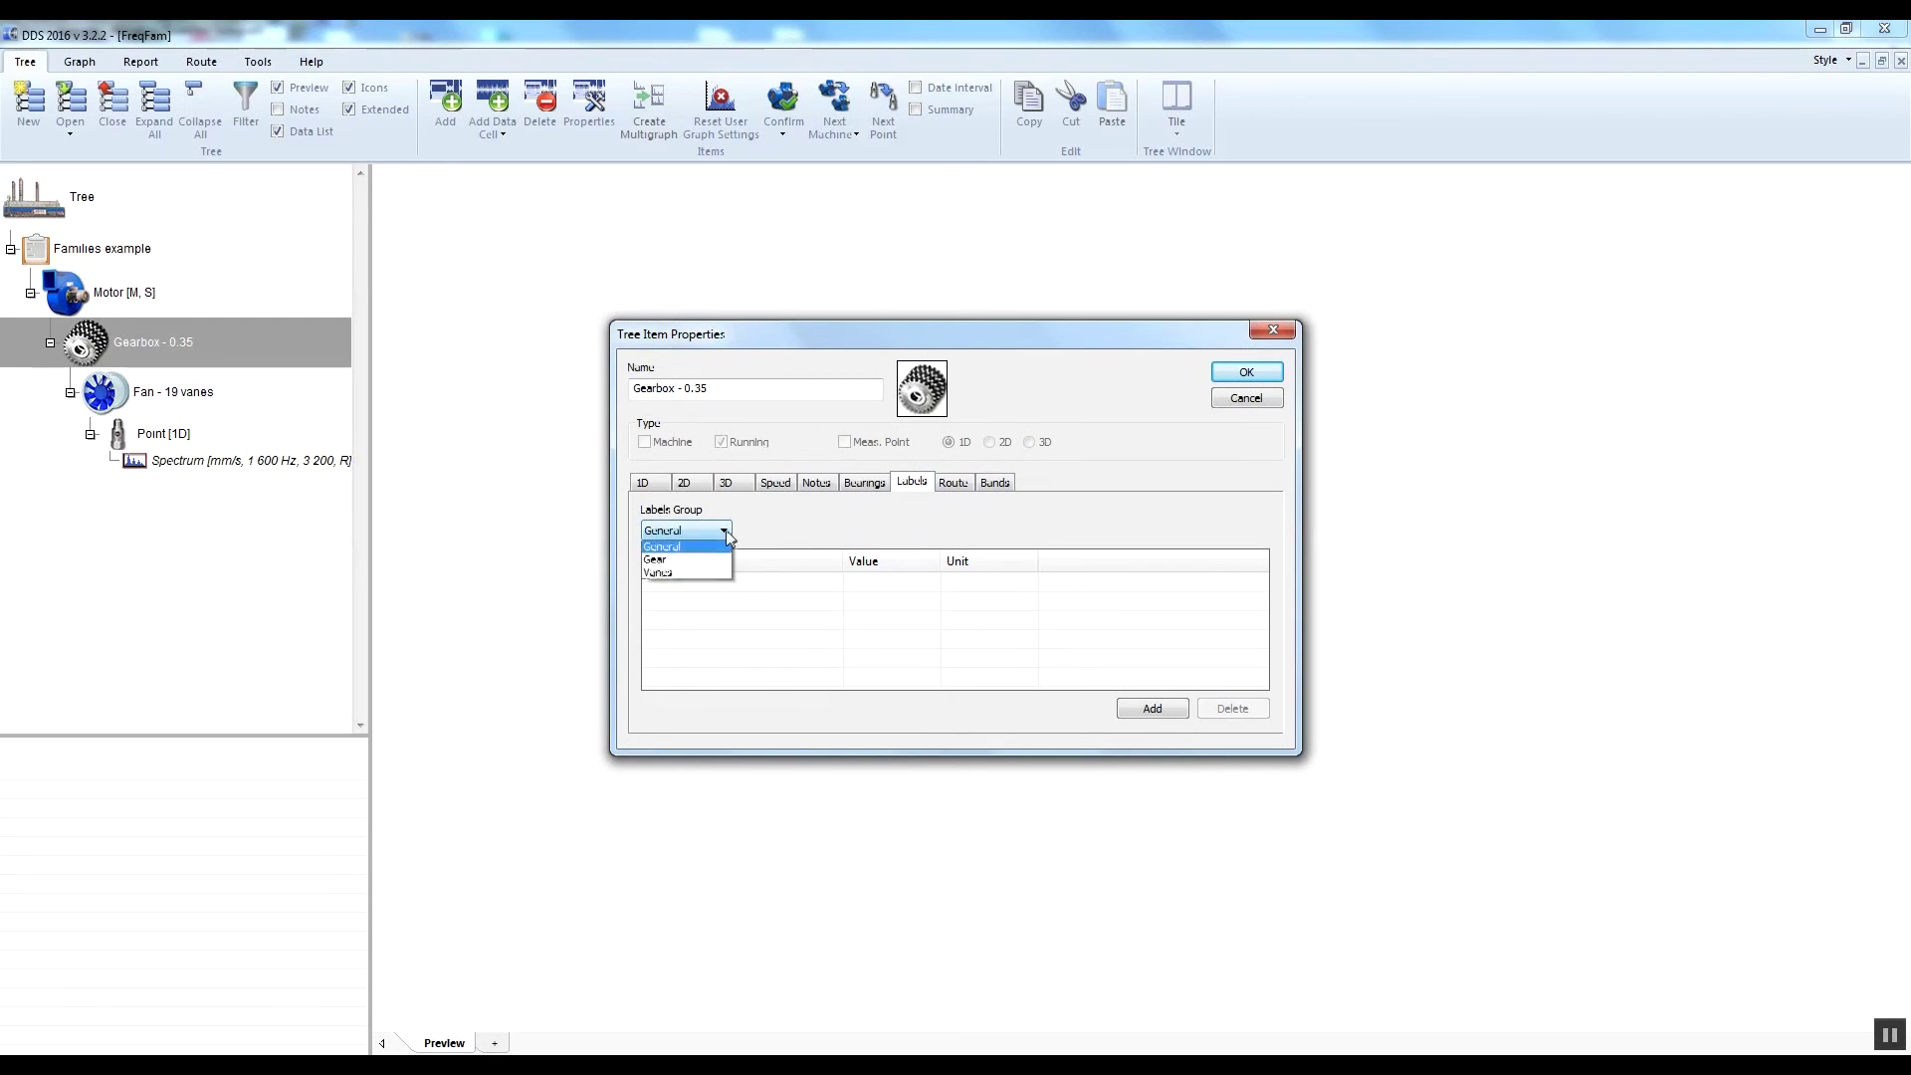
{"action": "left_click", "coordinate": [671, 564]}
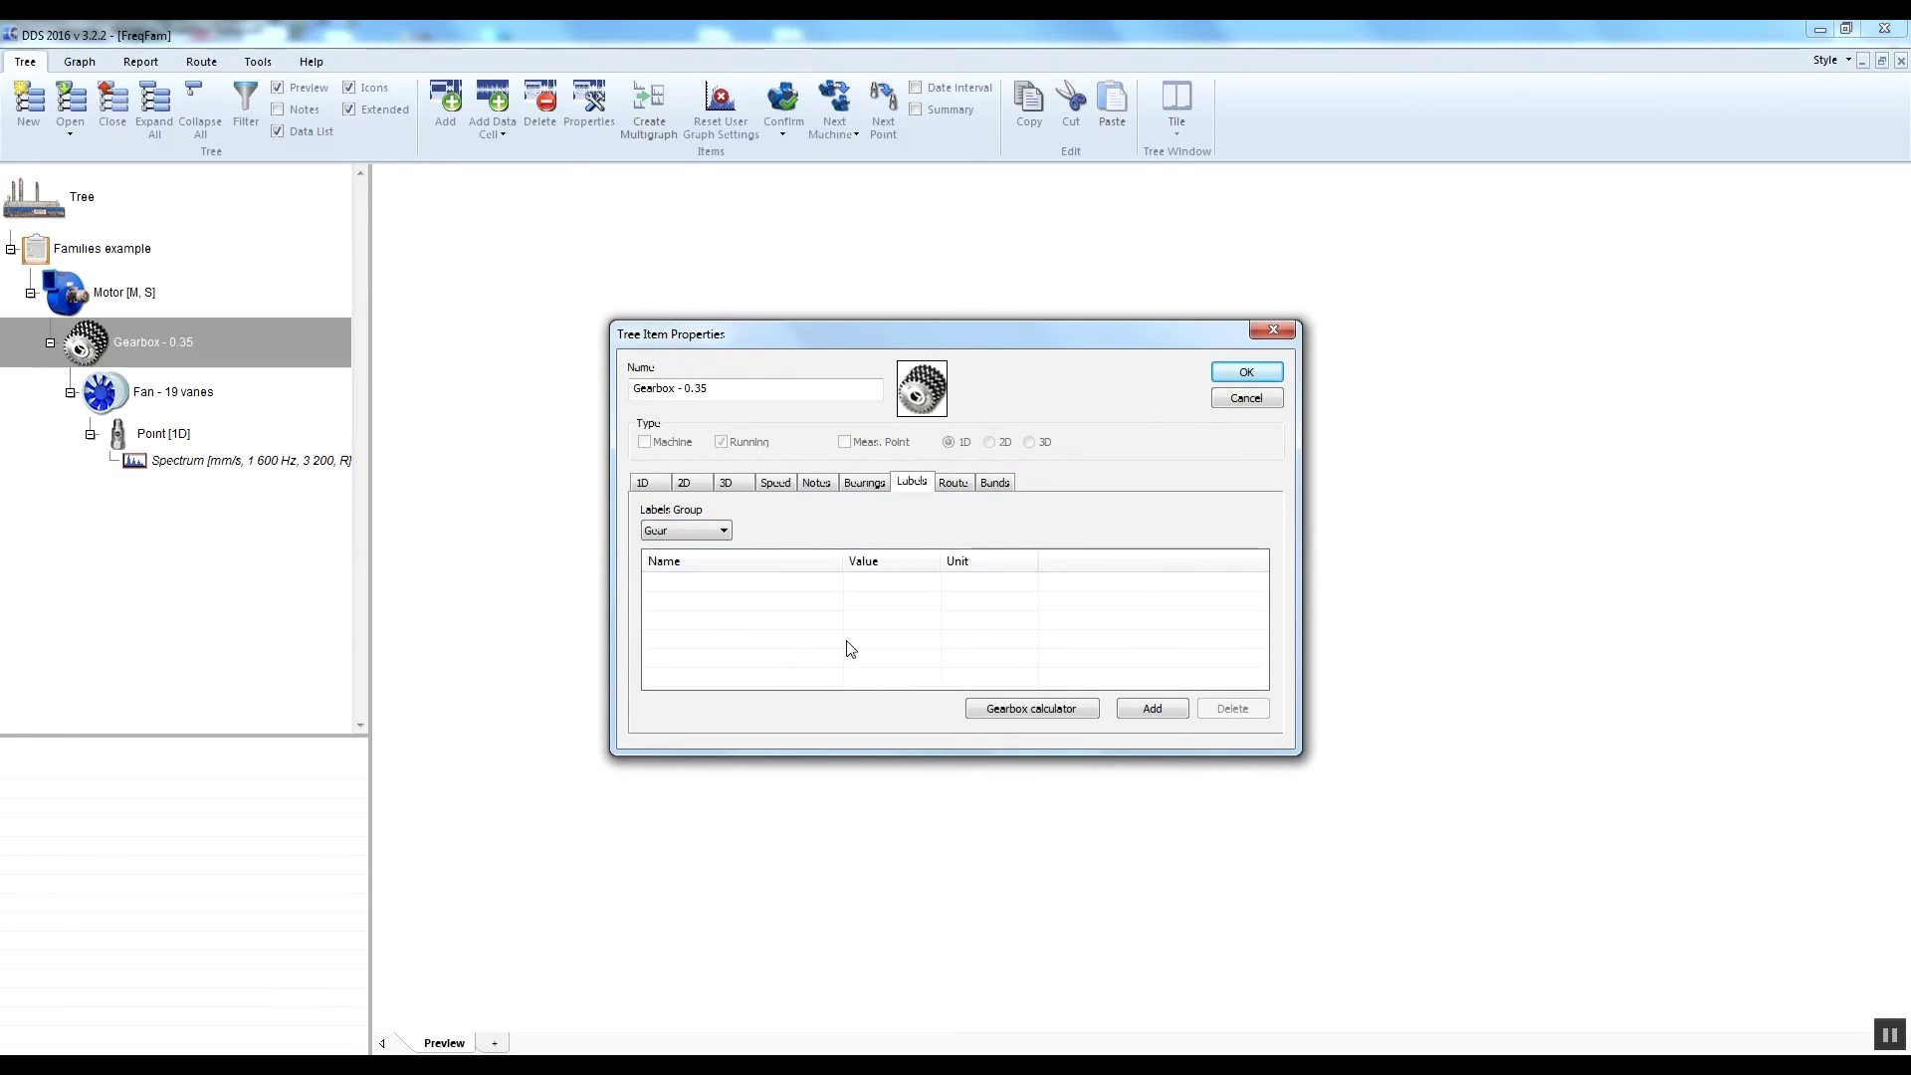
{"action": "left_click", "coordinate": [1149, 712]}
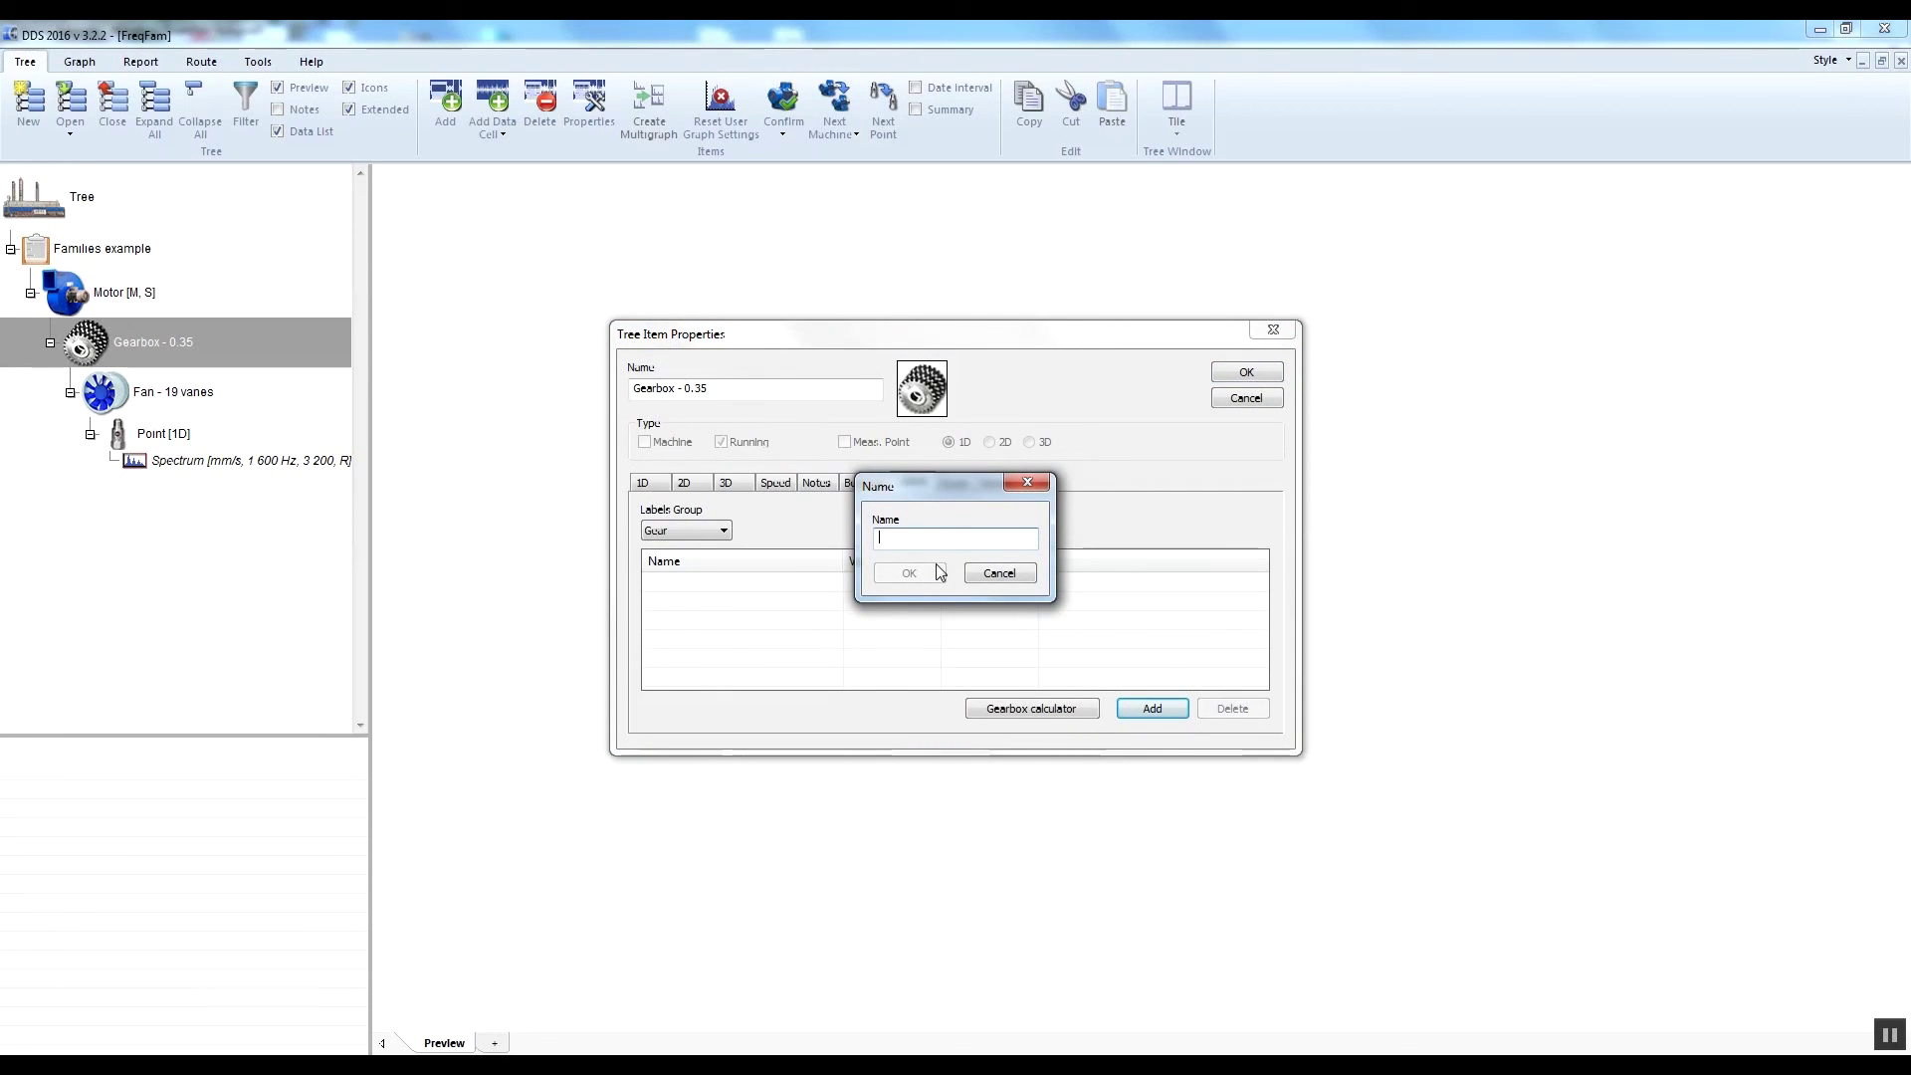
{"action": "type", "text": "GMF"}
{"action": "key", "text": "Return"}
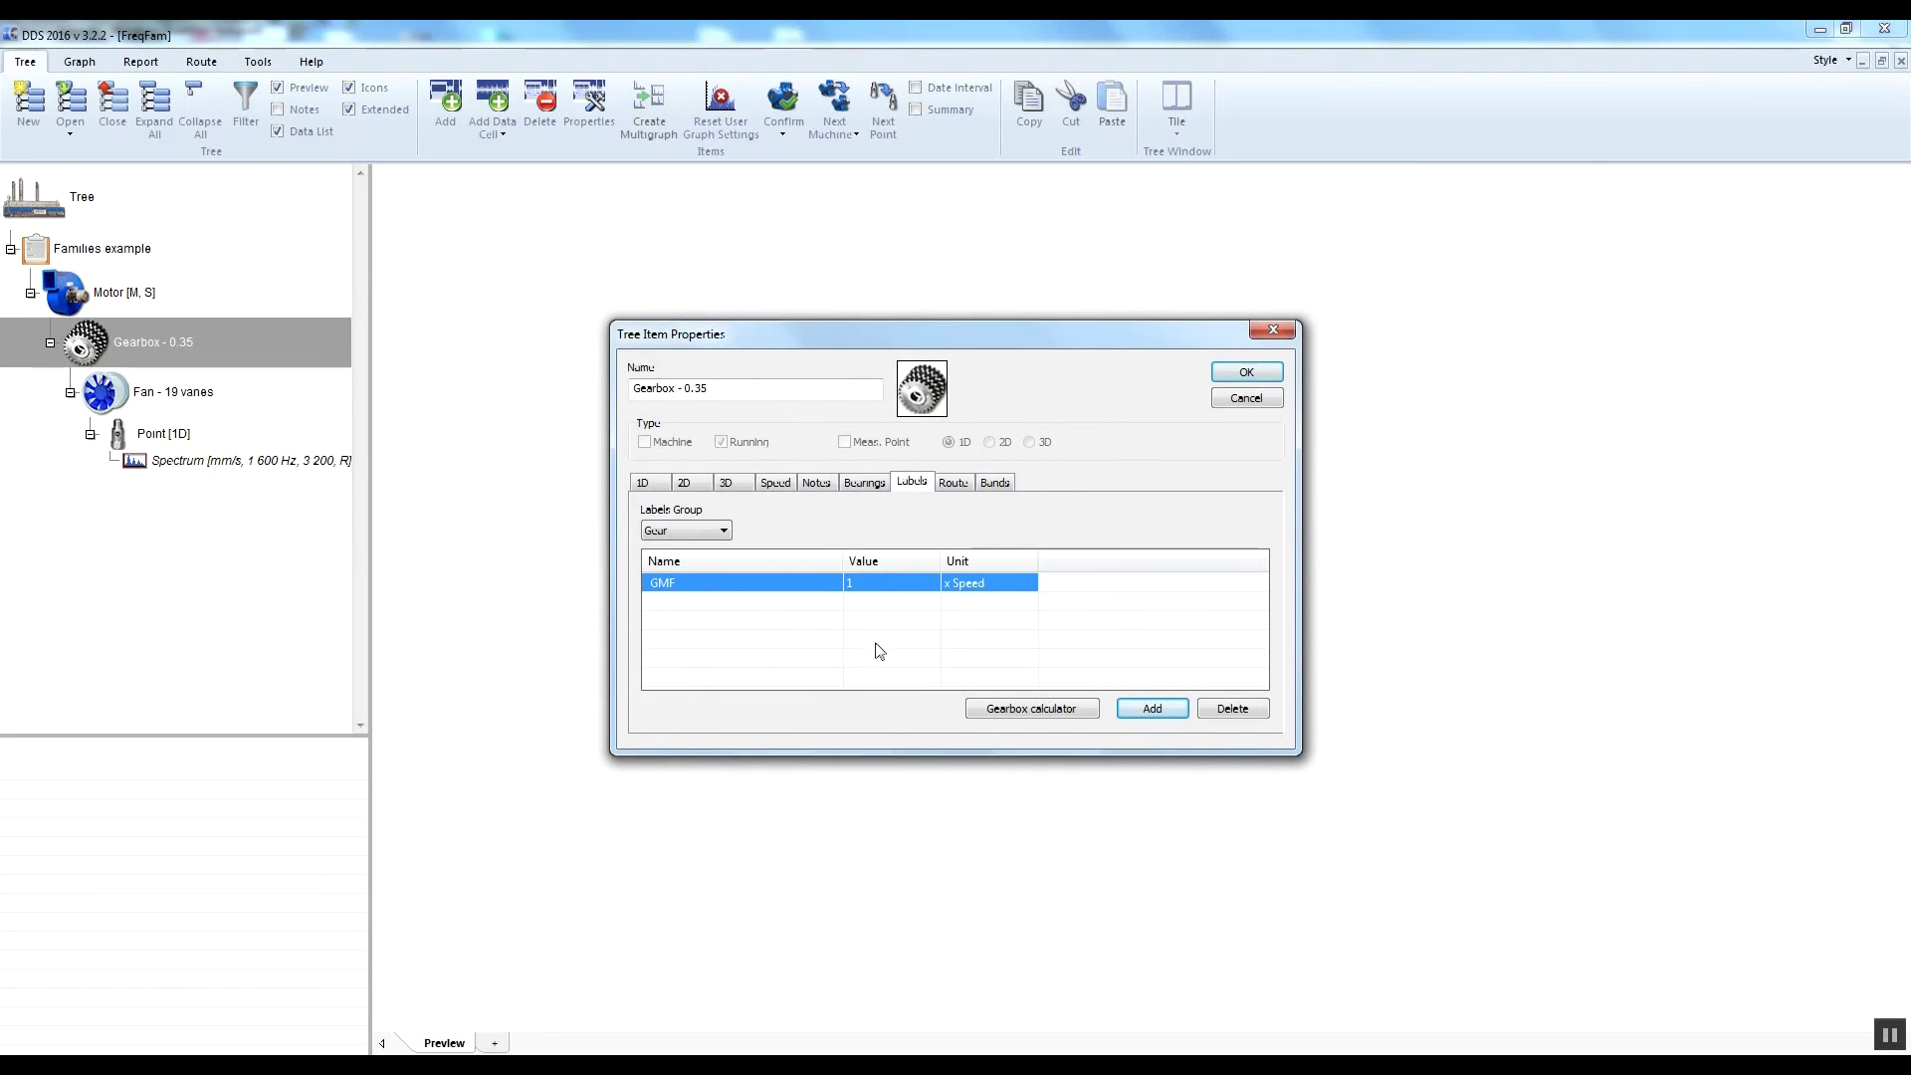
Set the GMF label's value to 13 with the unit x Speed and save the gearbox properties.
{"action": "left_click", "coordinate": [858, 582]}
{"action": "type", "text": "3"}
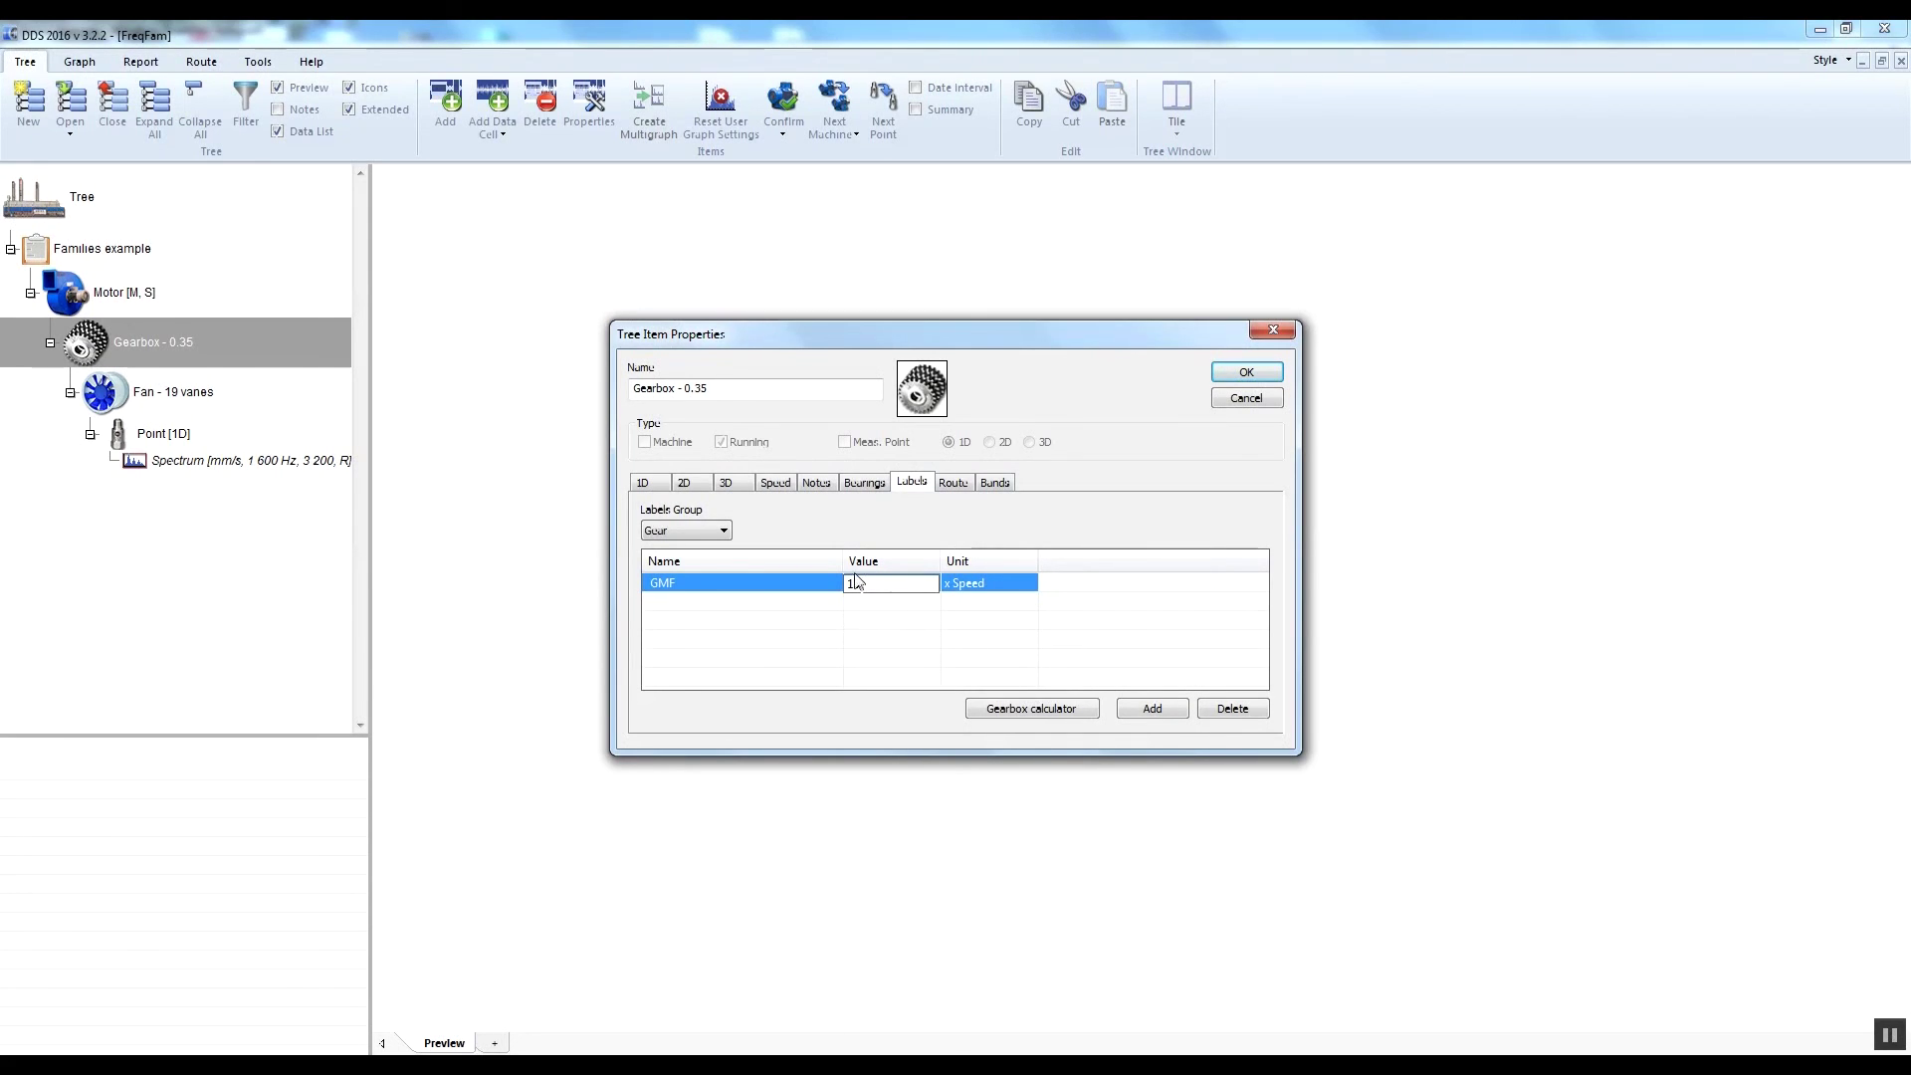
{"action": "left_click", "coordinate": [792, 578]}
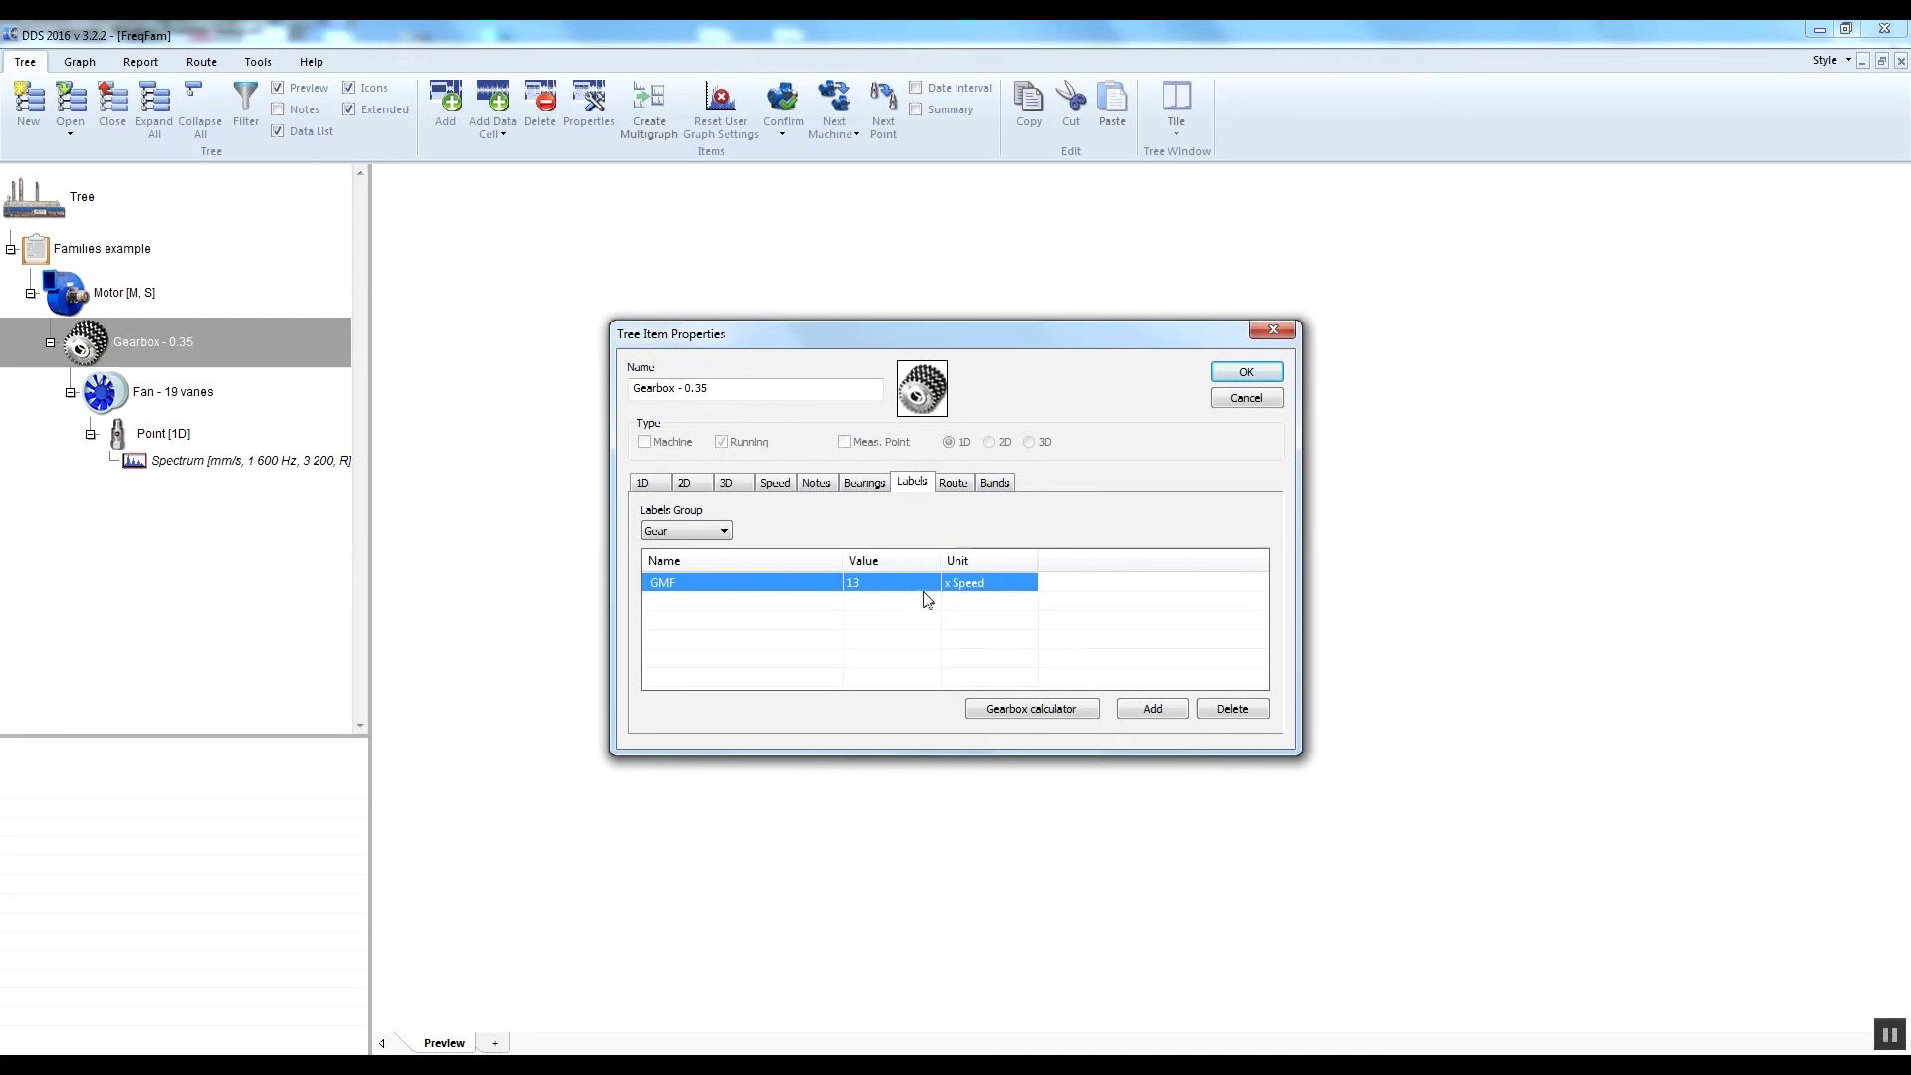
{"action": "left_click", "coordinate": [1012, 582]}
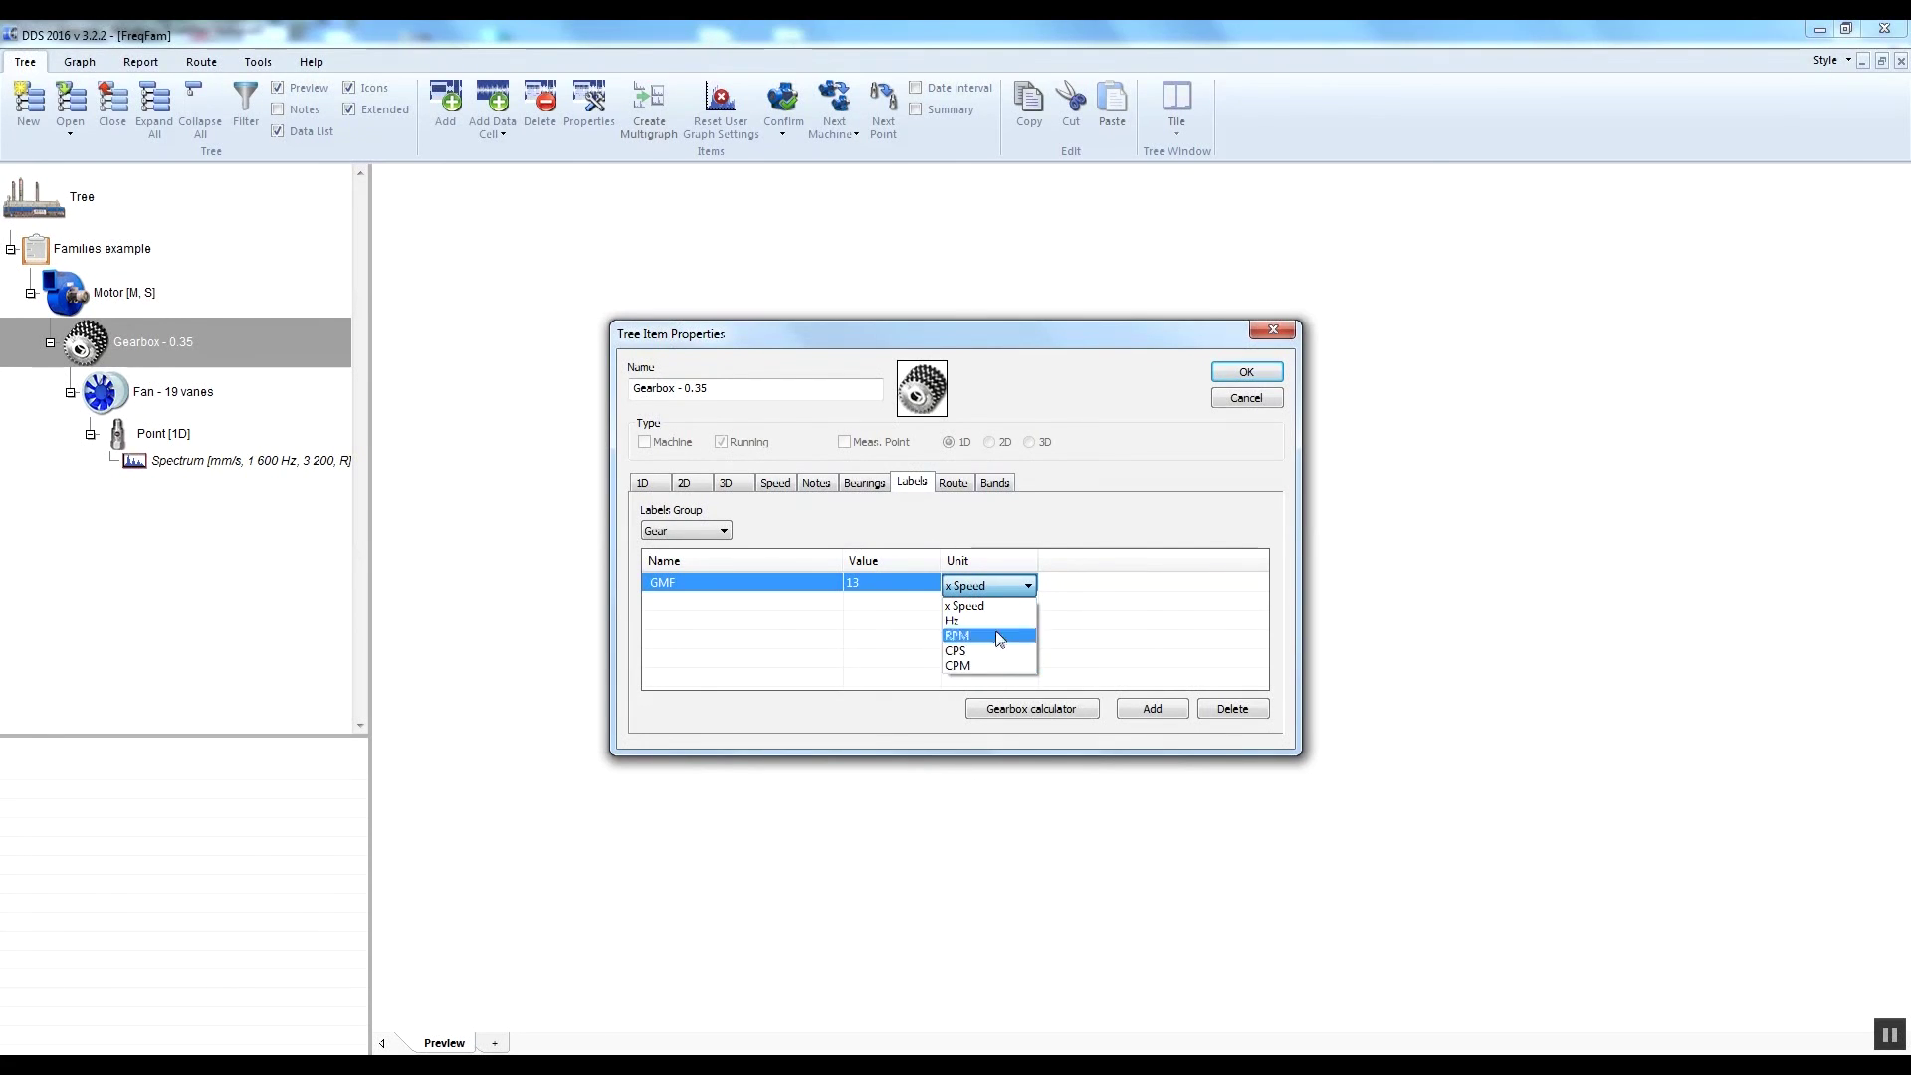
{"action": "left_click", "coordinate": [1008, 594]}
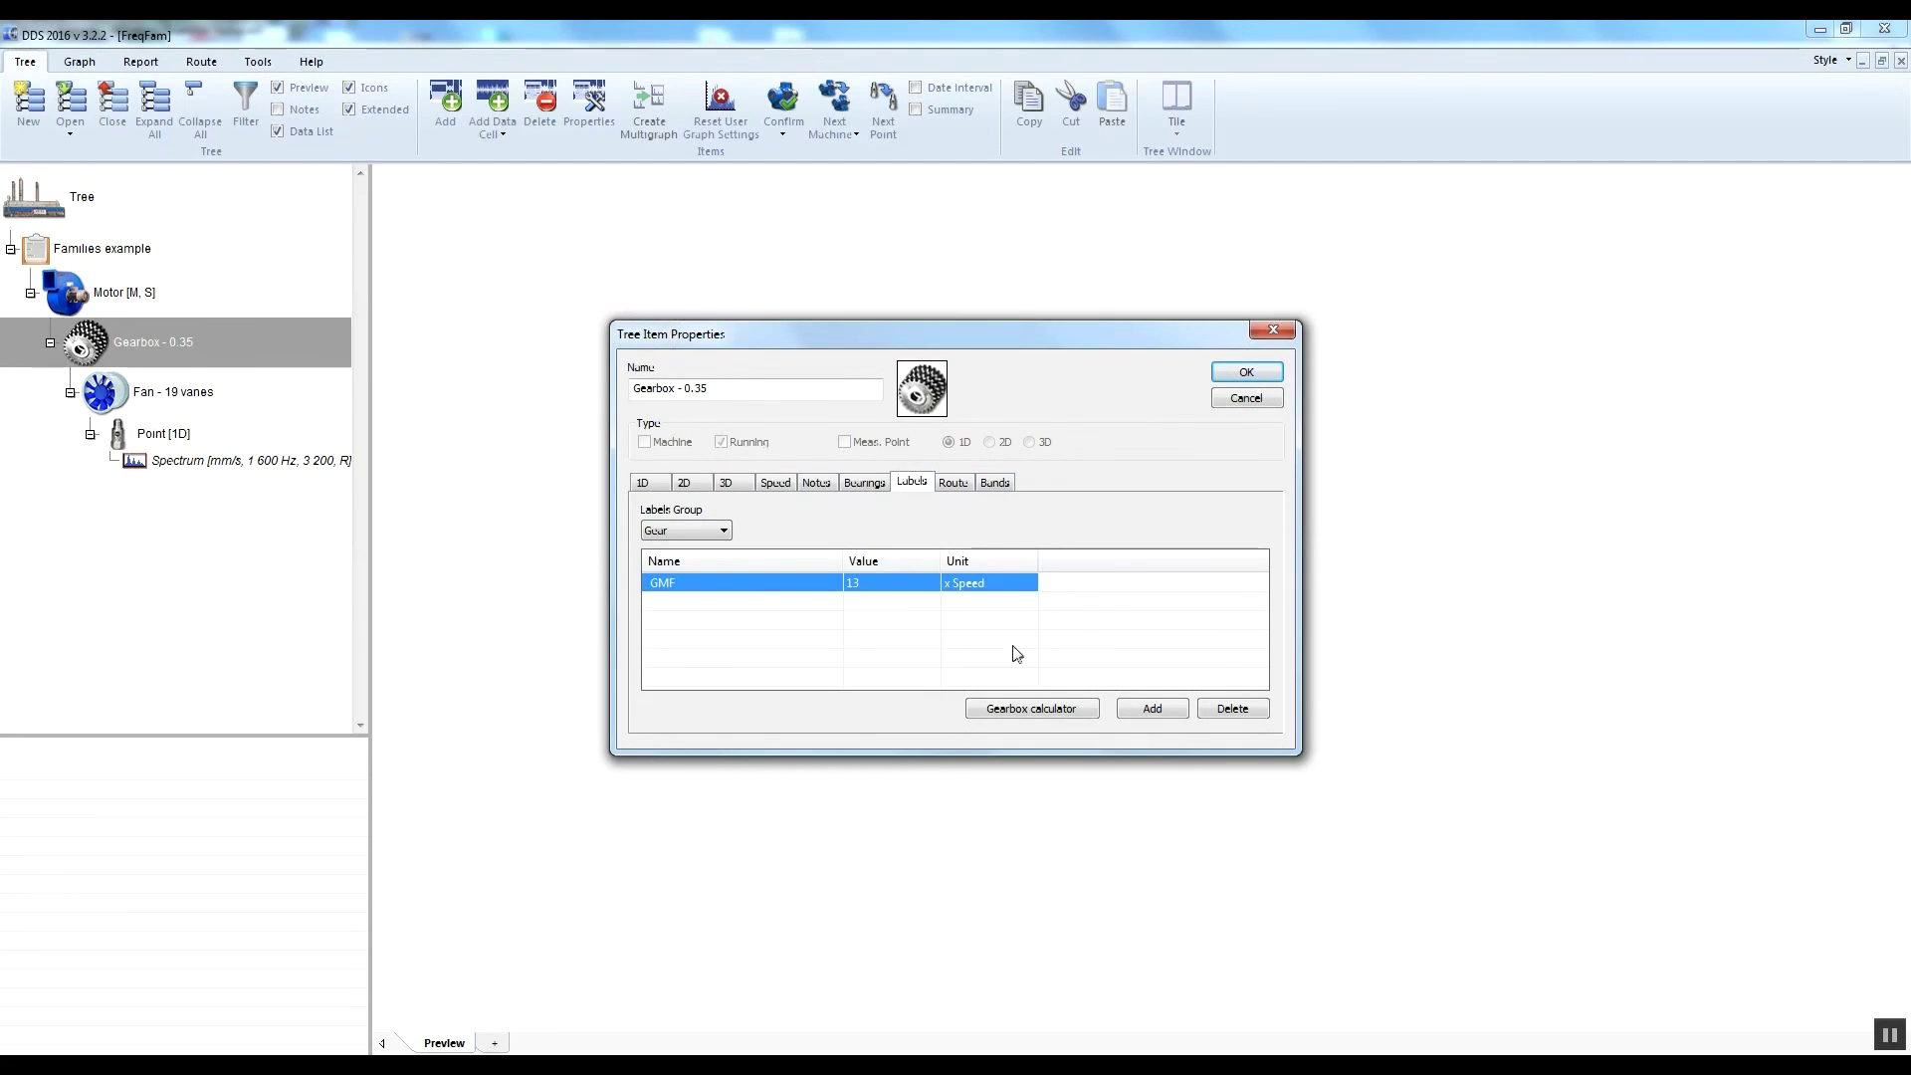
{"action": "left_click", "coordinate": [1261, 375]}
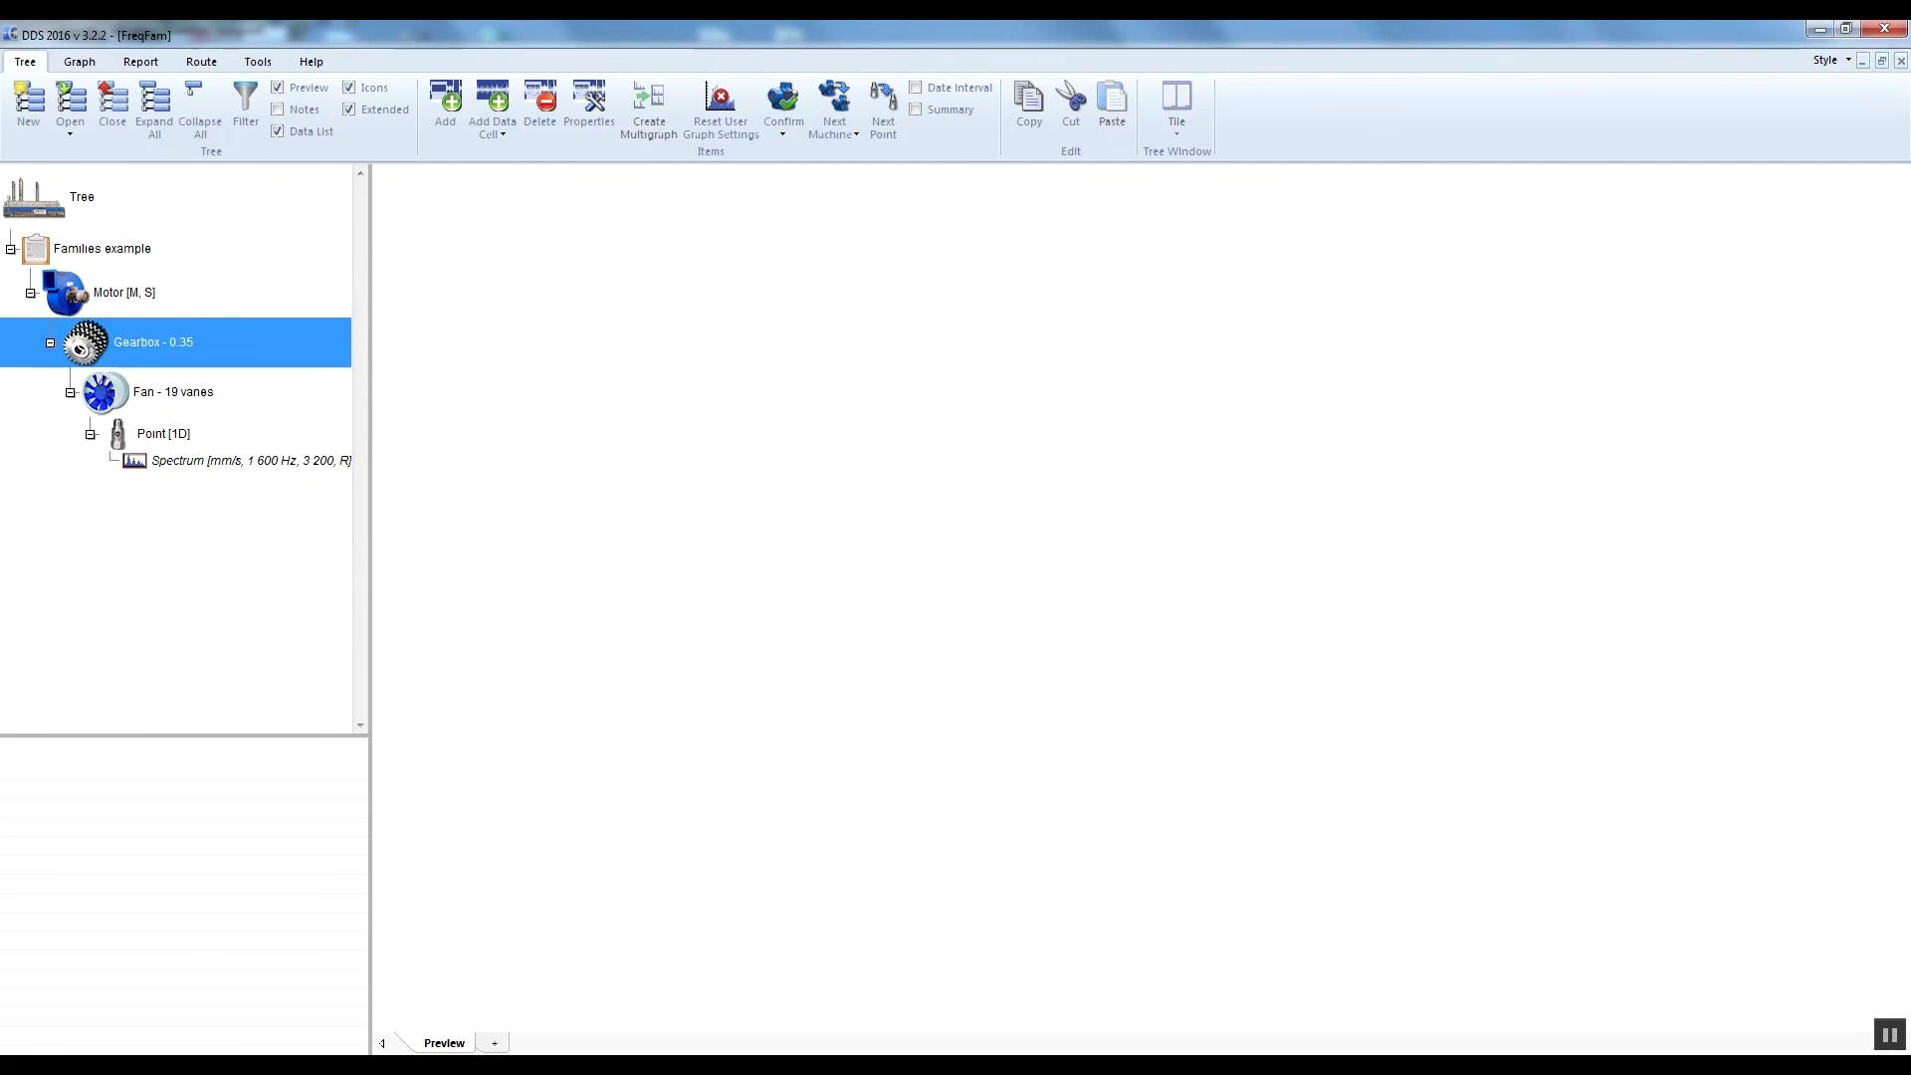
Open the properties of the Fan item and check its speed settings.
{"action": "key", "text": "alt+Tab"}
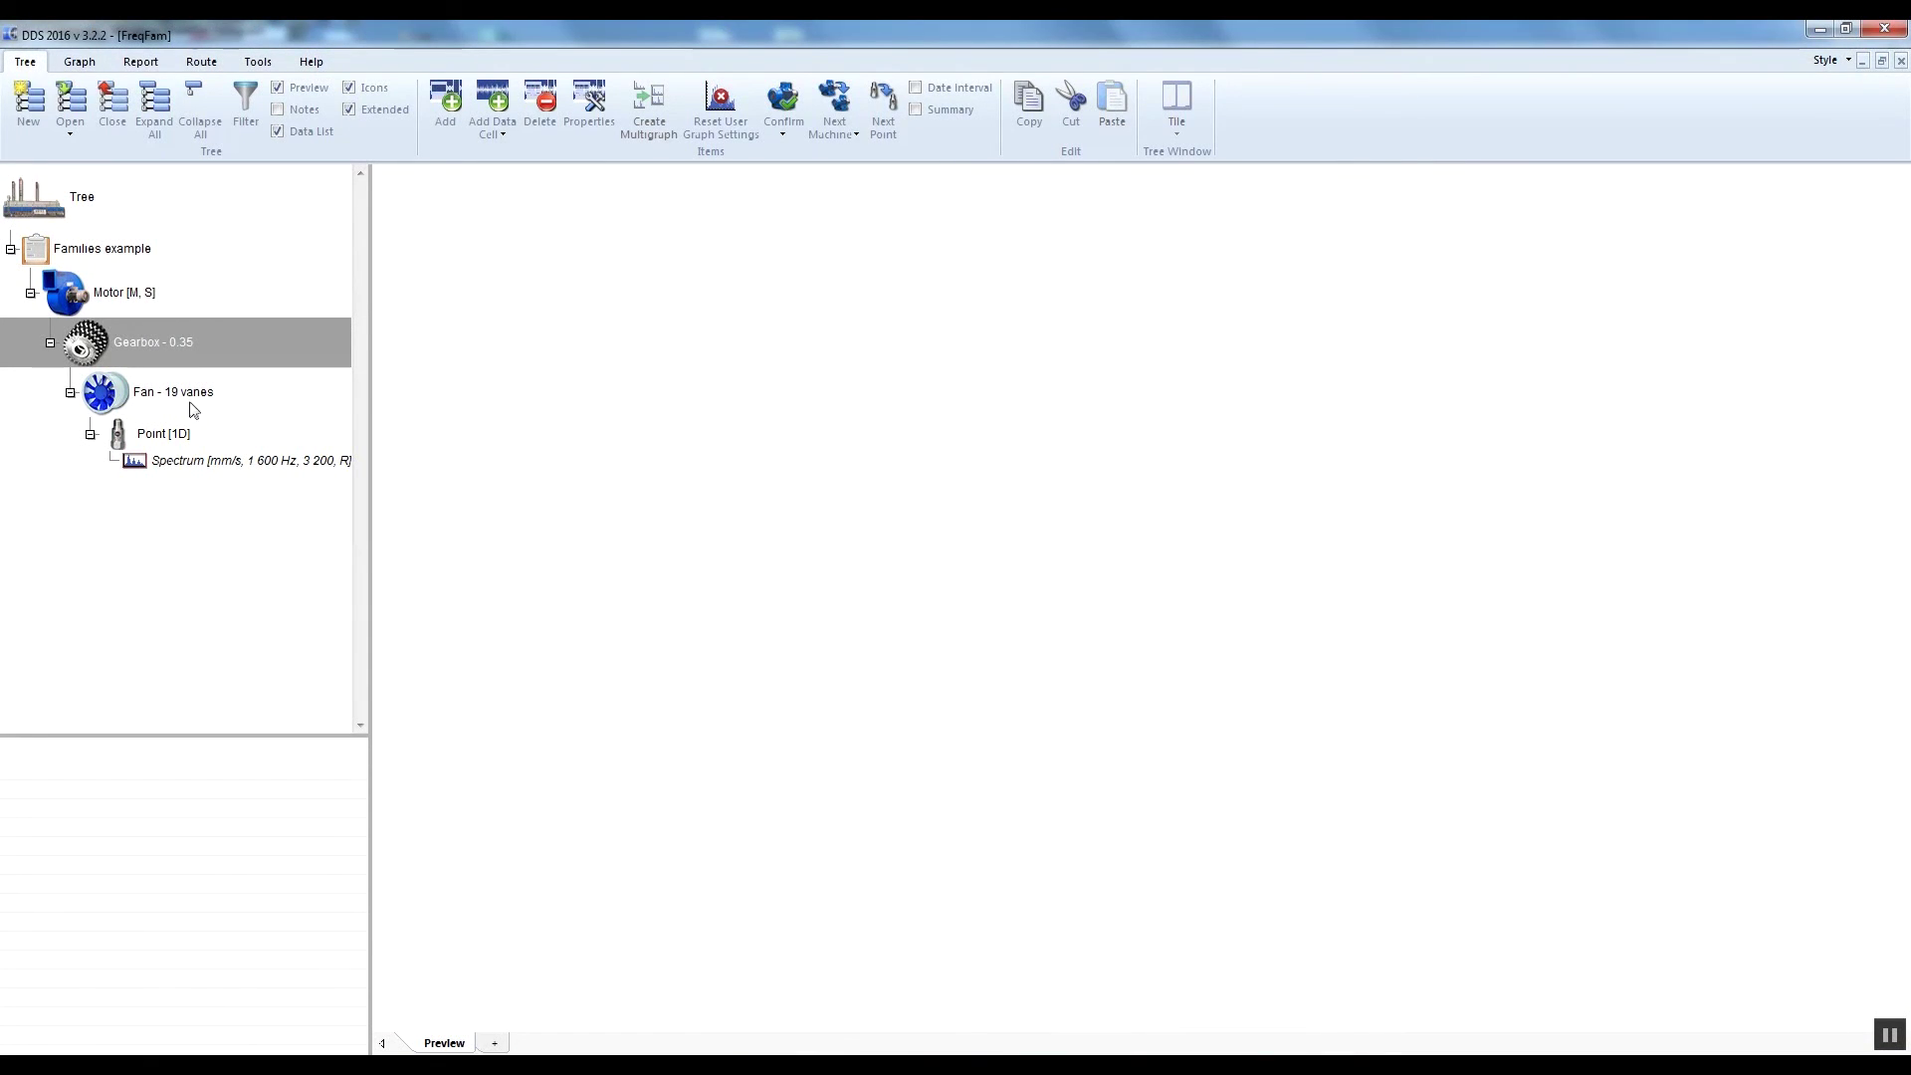
{"action": "left_click", "coordinate": [189, 394]}
{"action": "right_click", "coordinate": [170, 394]}
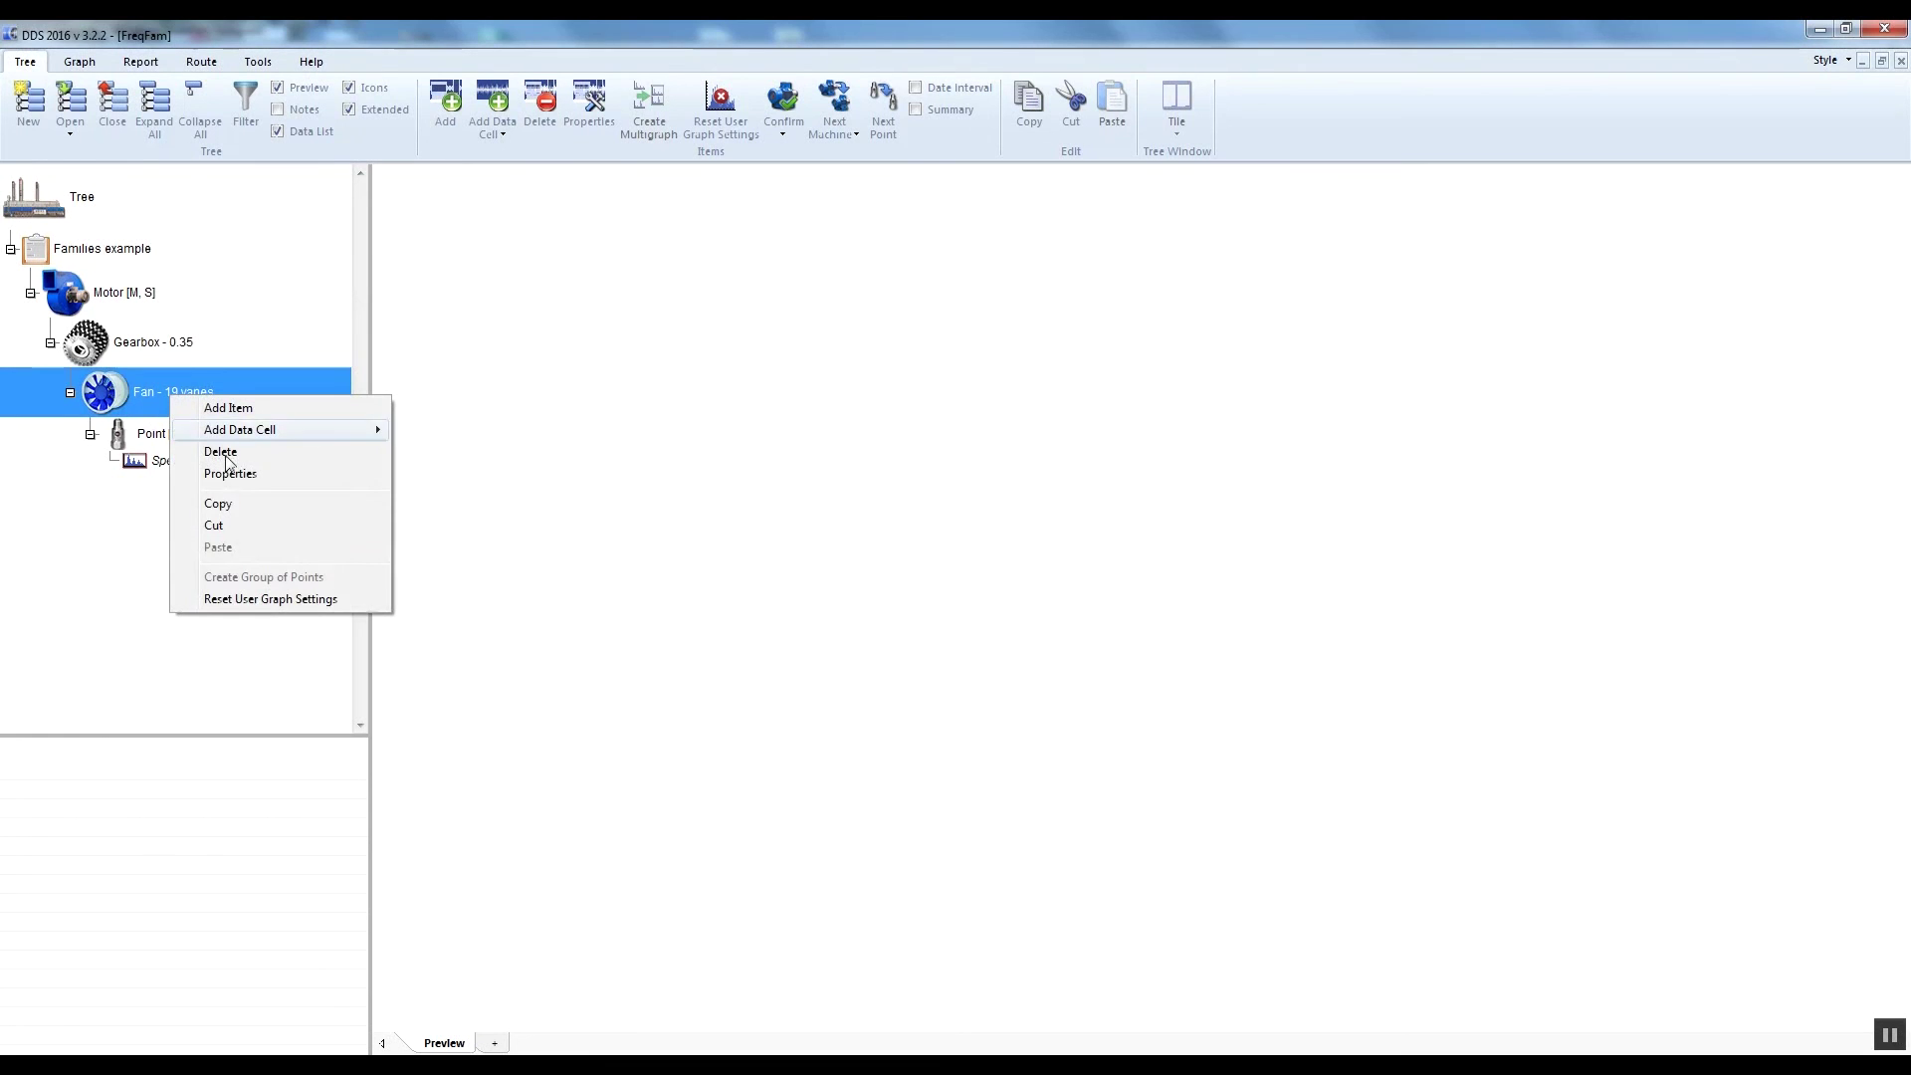
{"action": "left_click", "coordinate": [230, 482]}
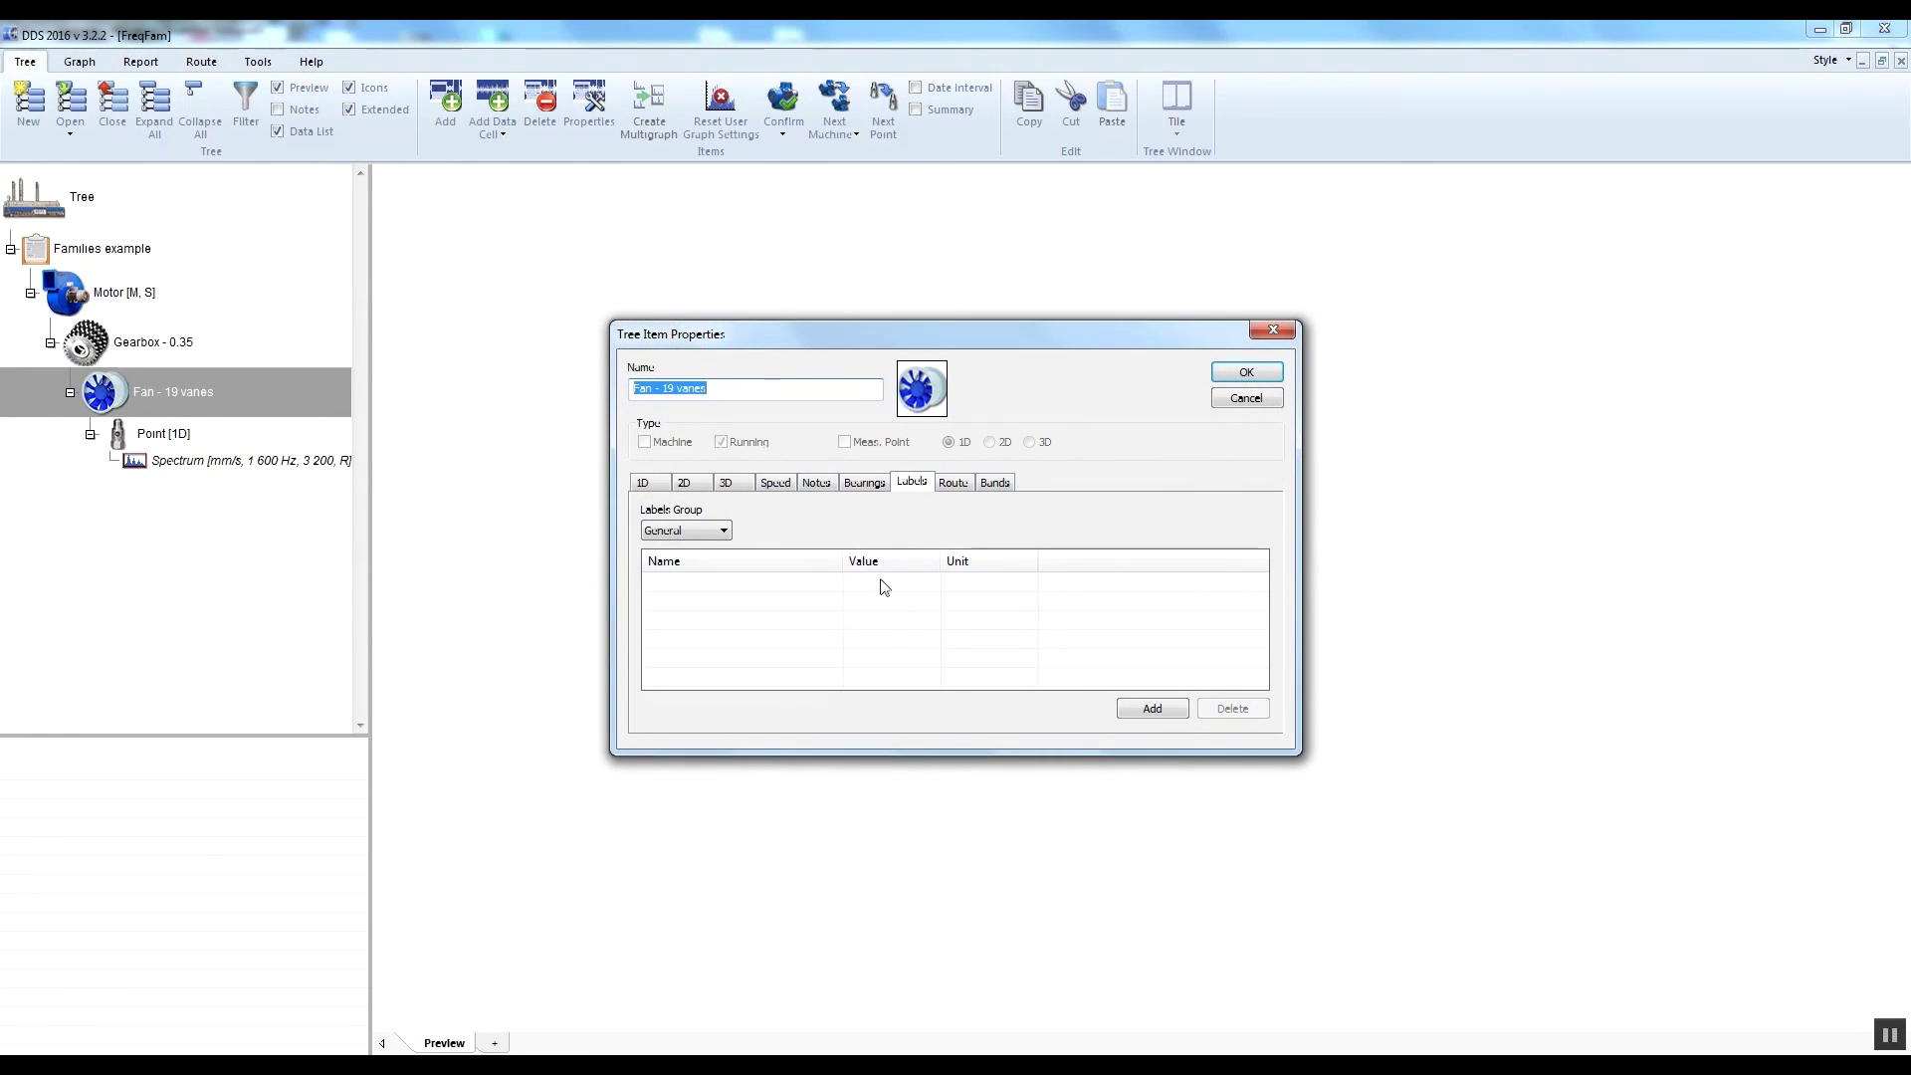
{"action": "left_click", "coordinate": [774, 484]}
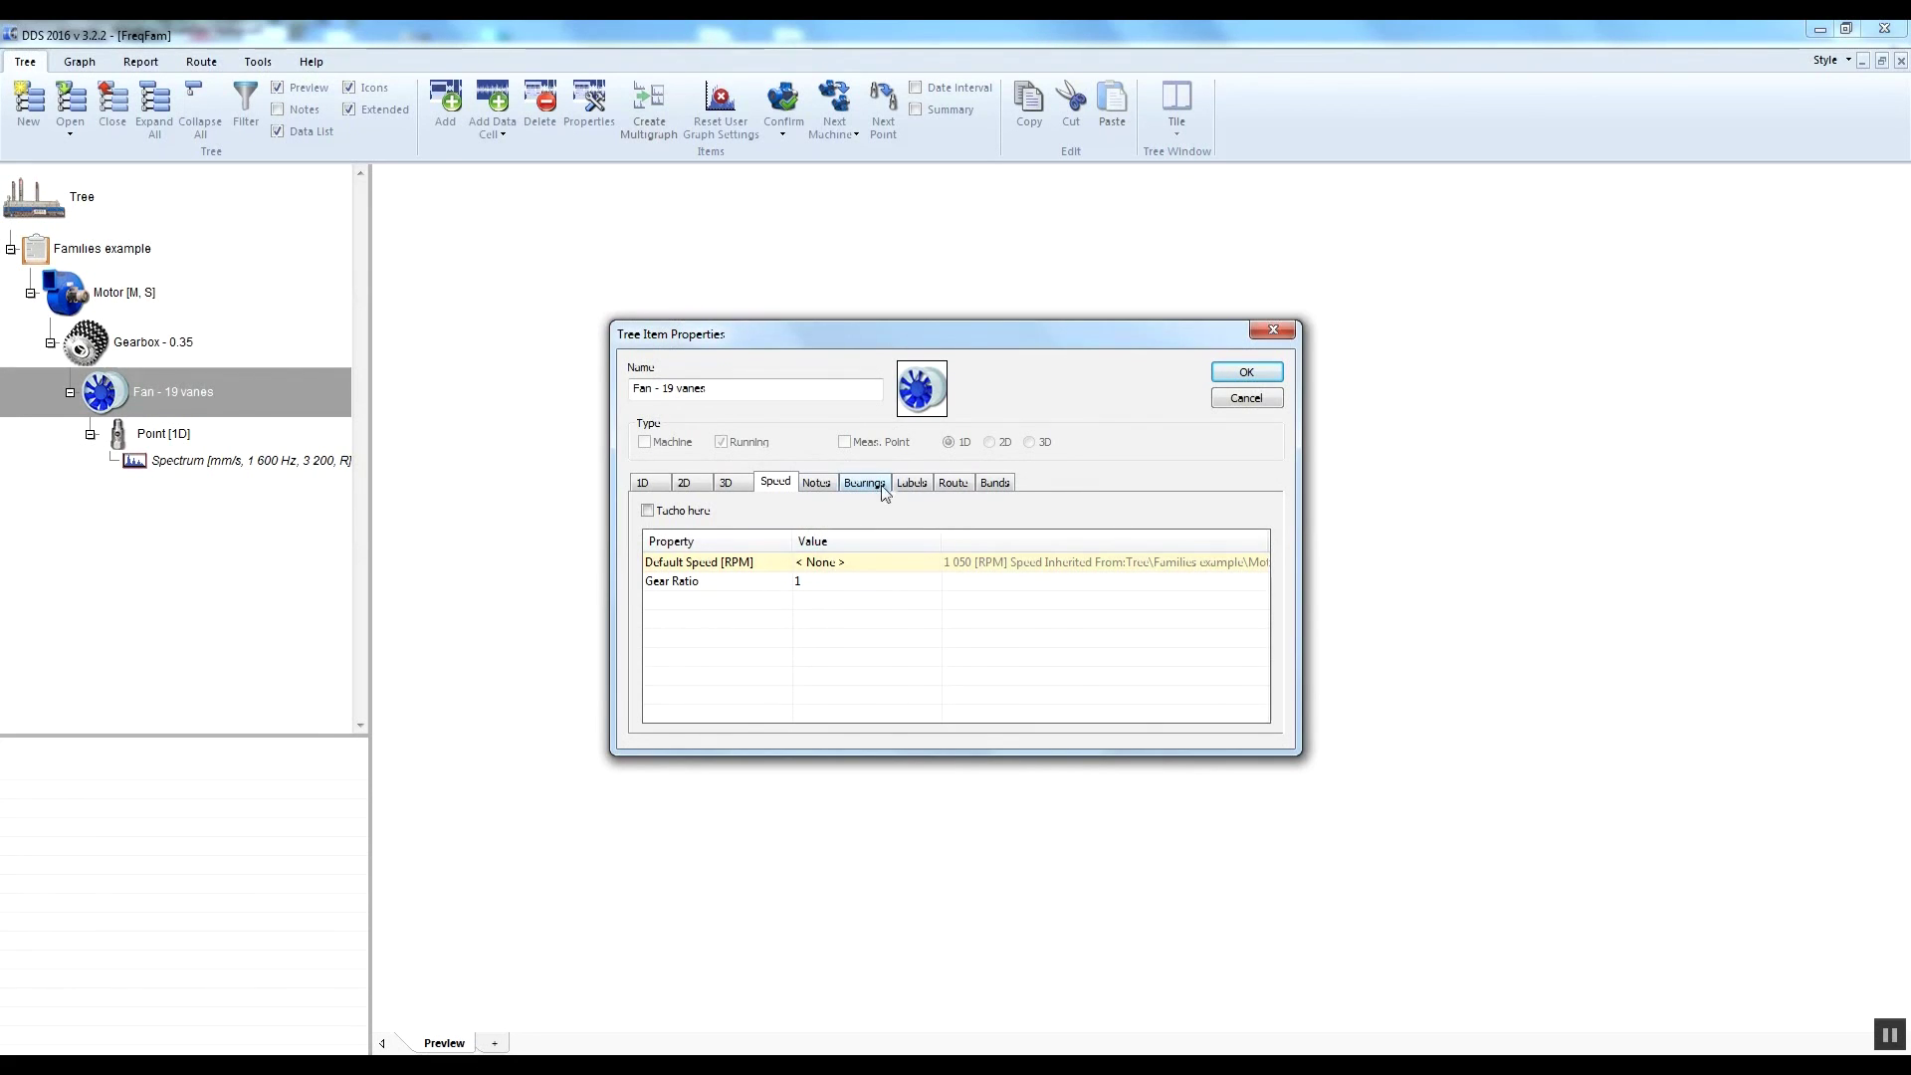
Add a label named Vanes to the fan's Vanes labels group.
{"action": "left_click", "coordinate": [912, 483]}
{"action": "left_click", "coordinate": [725, 532]}
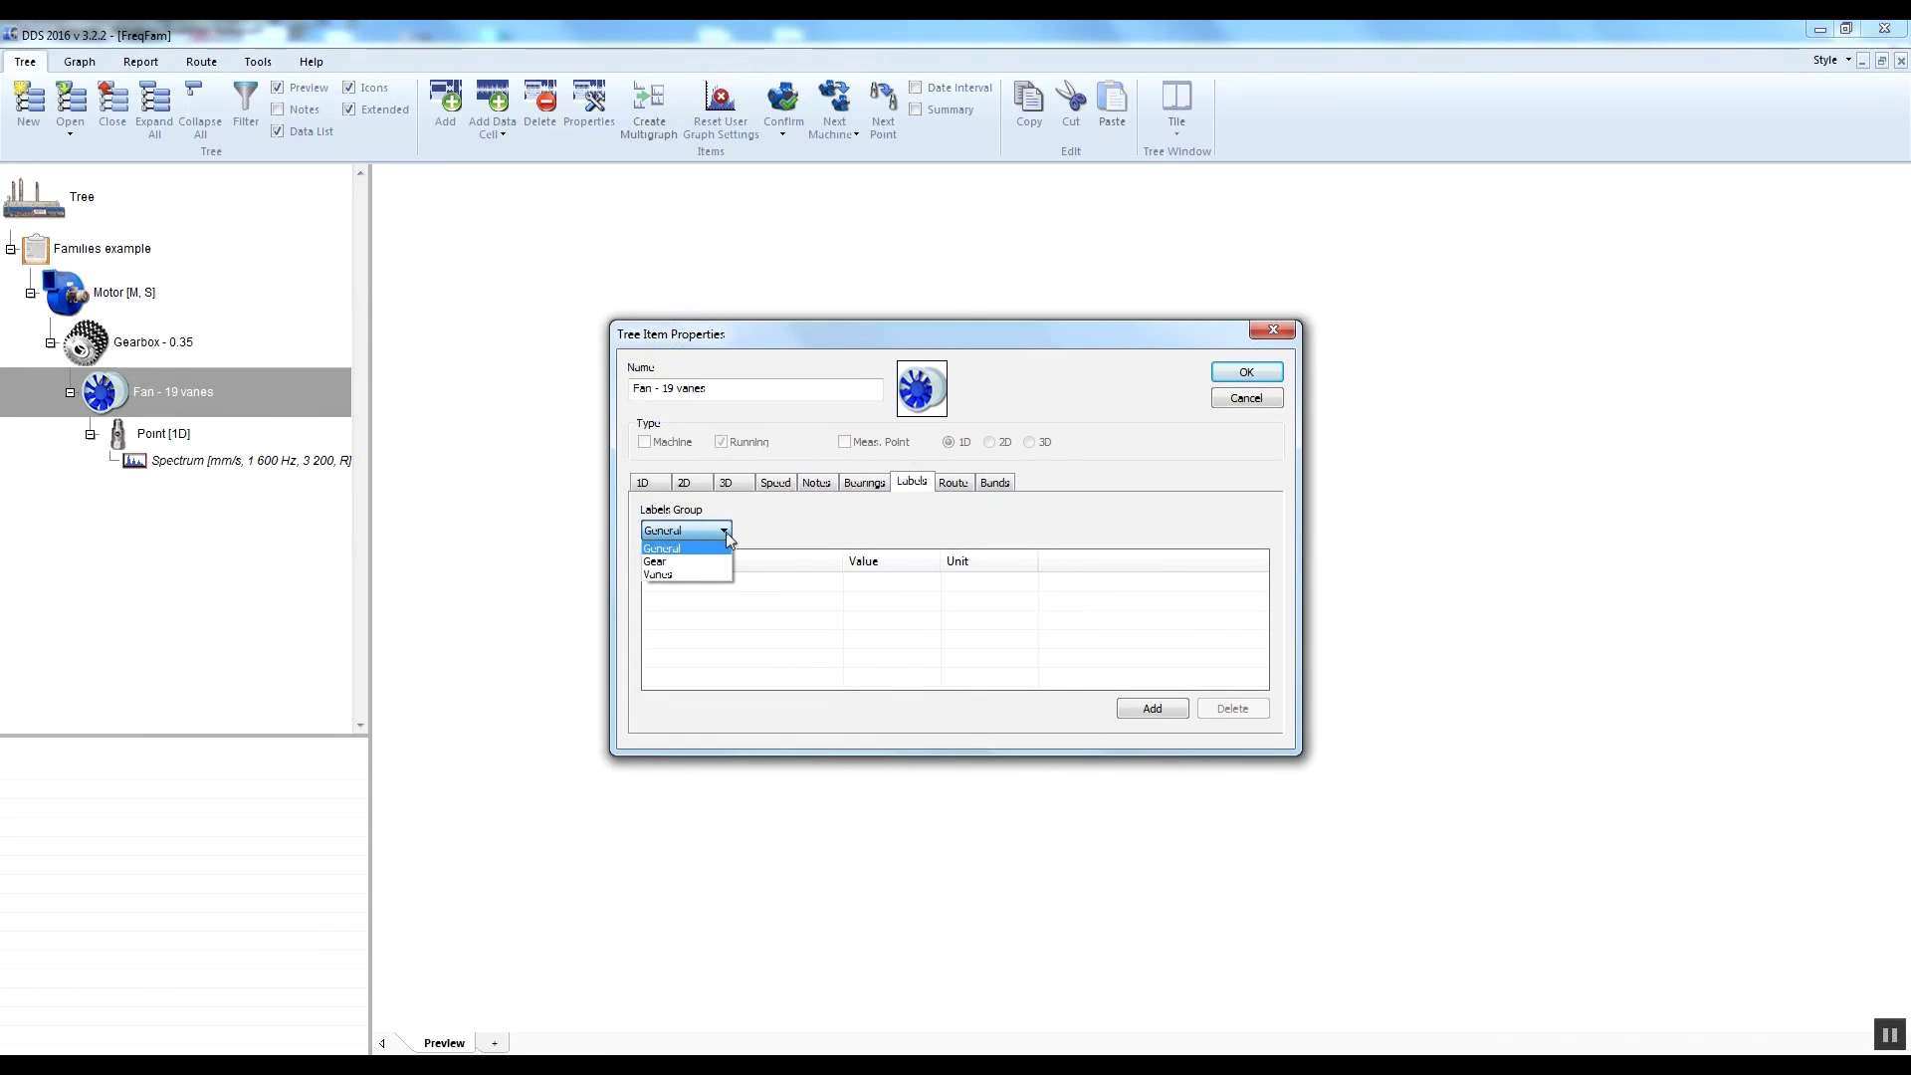
{"action": "left_click", "coordinate": [659, 575]}
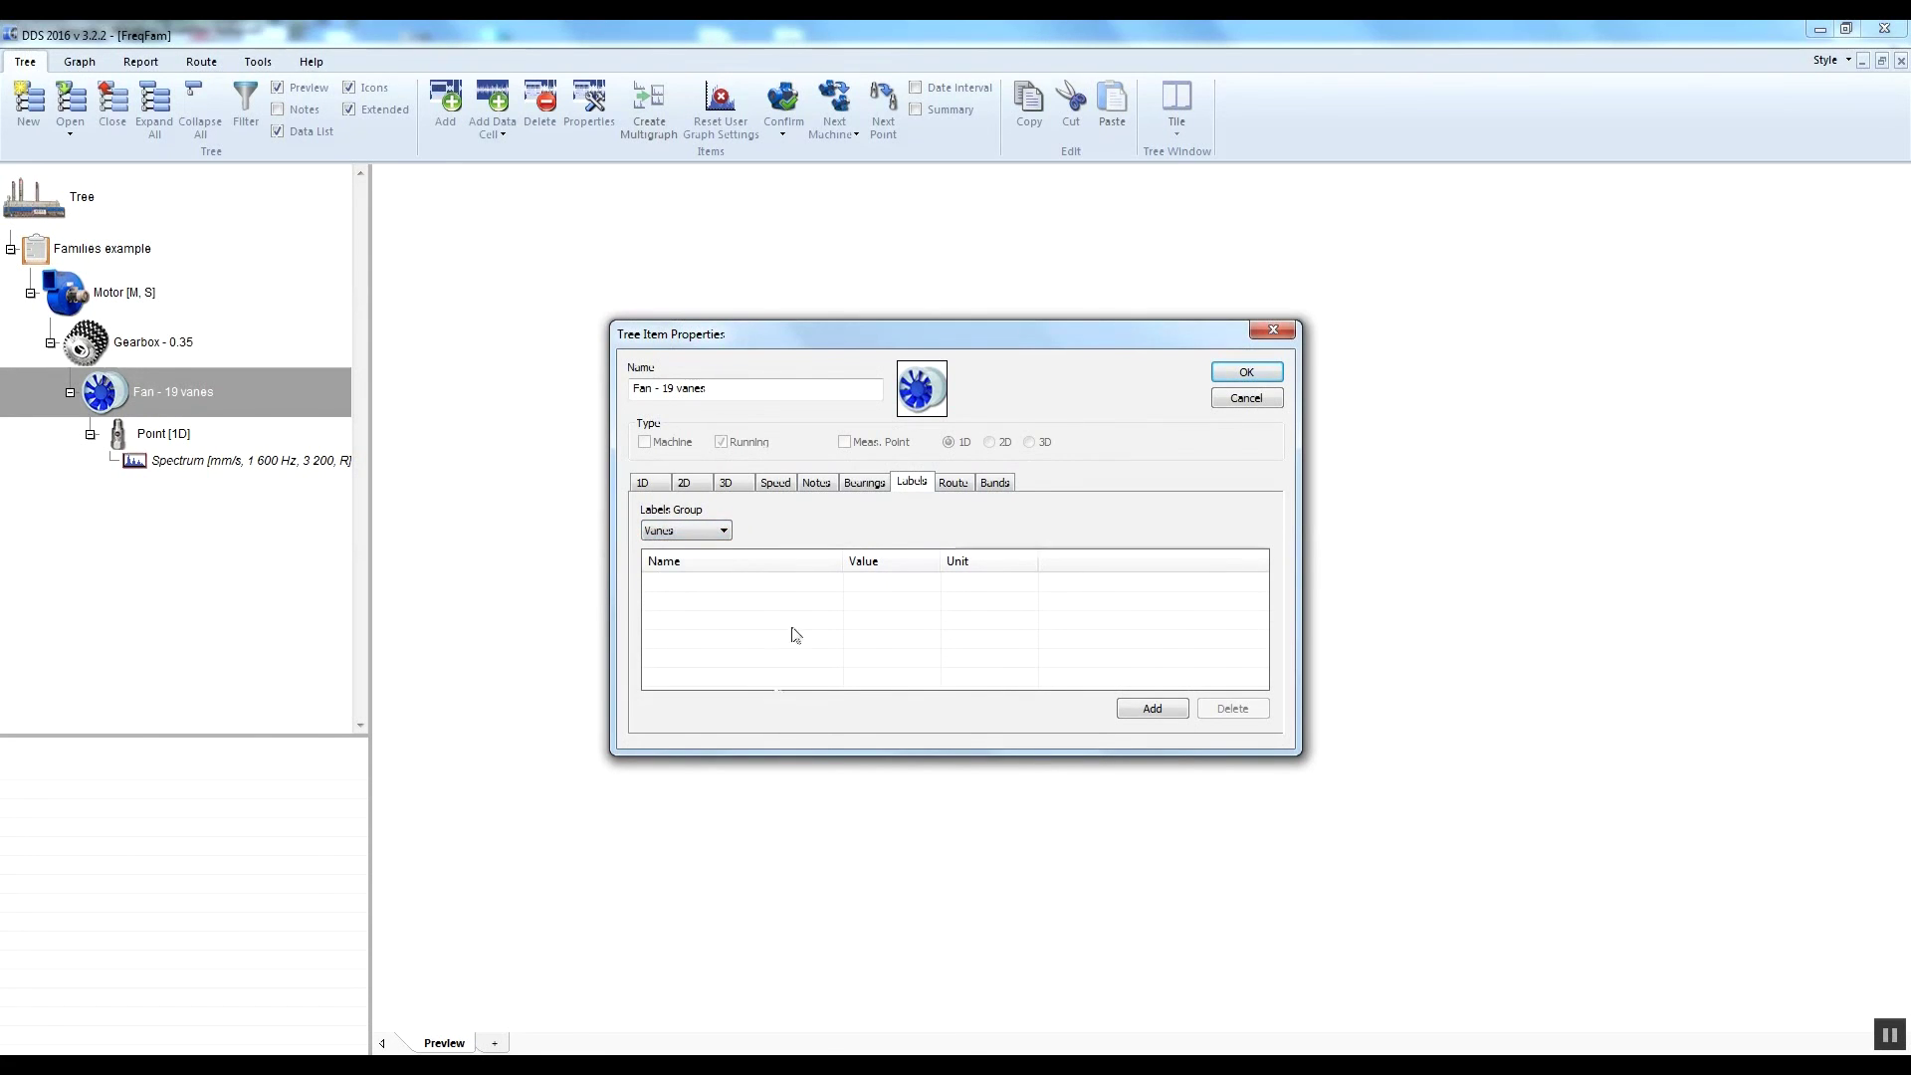
{"action": "left_click", "coordinate": [1156, 709]}
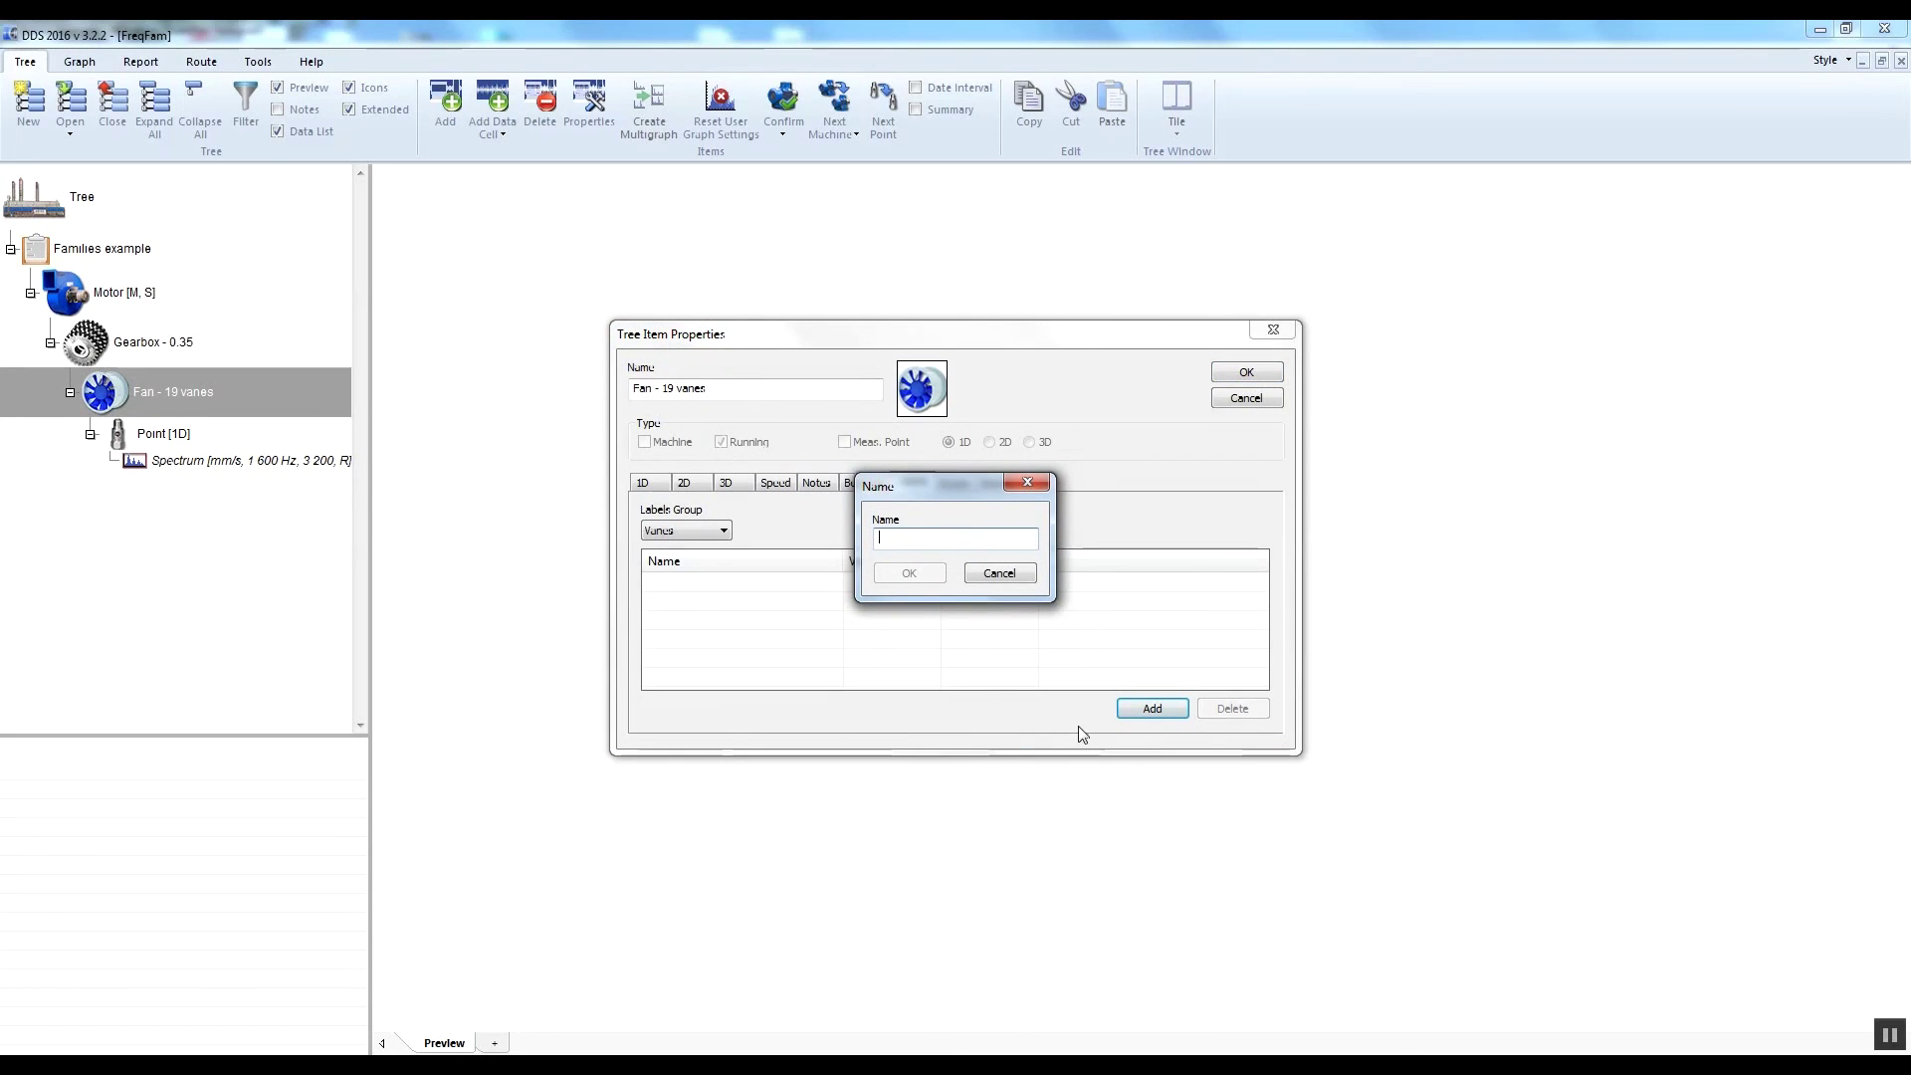
{"action": "type", "text": "Vanes"}
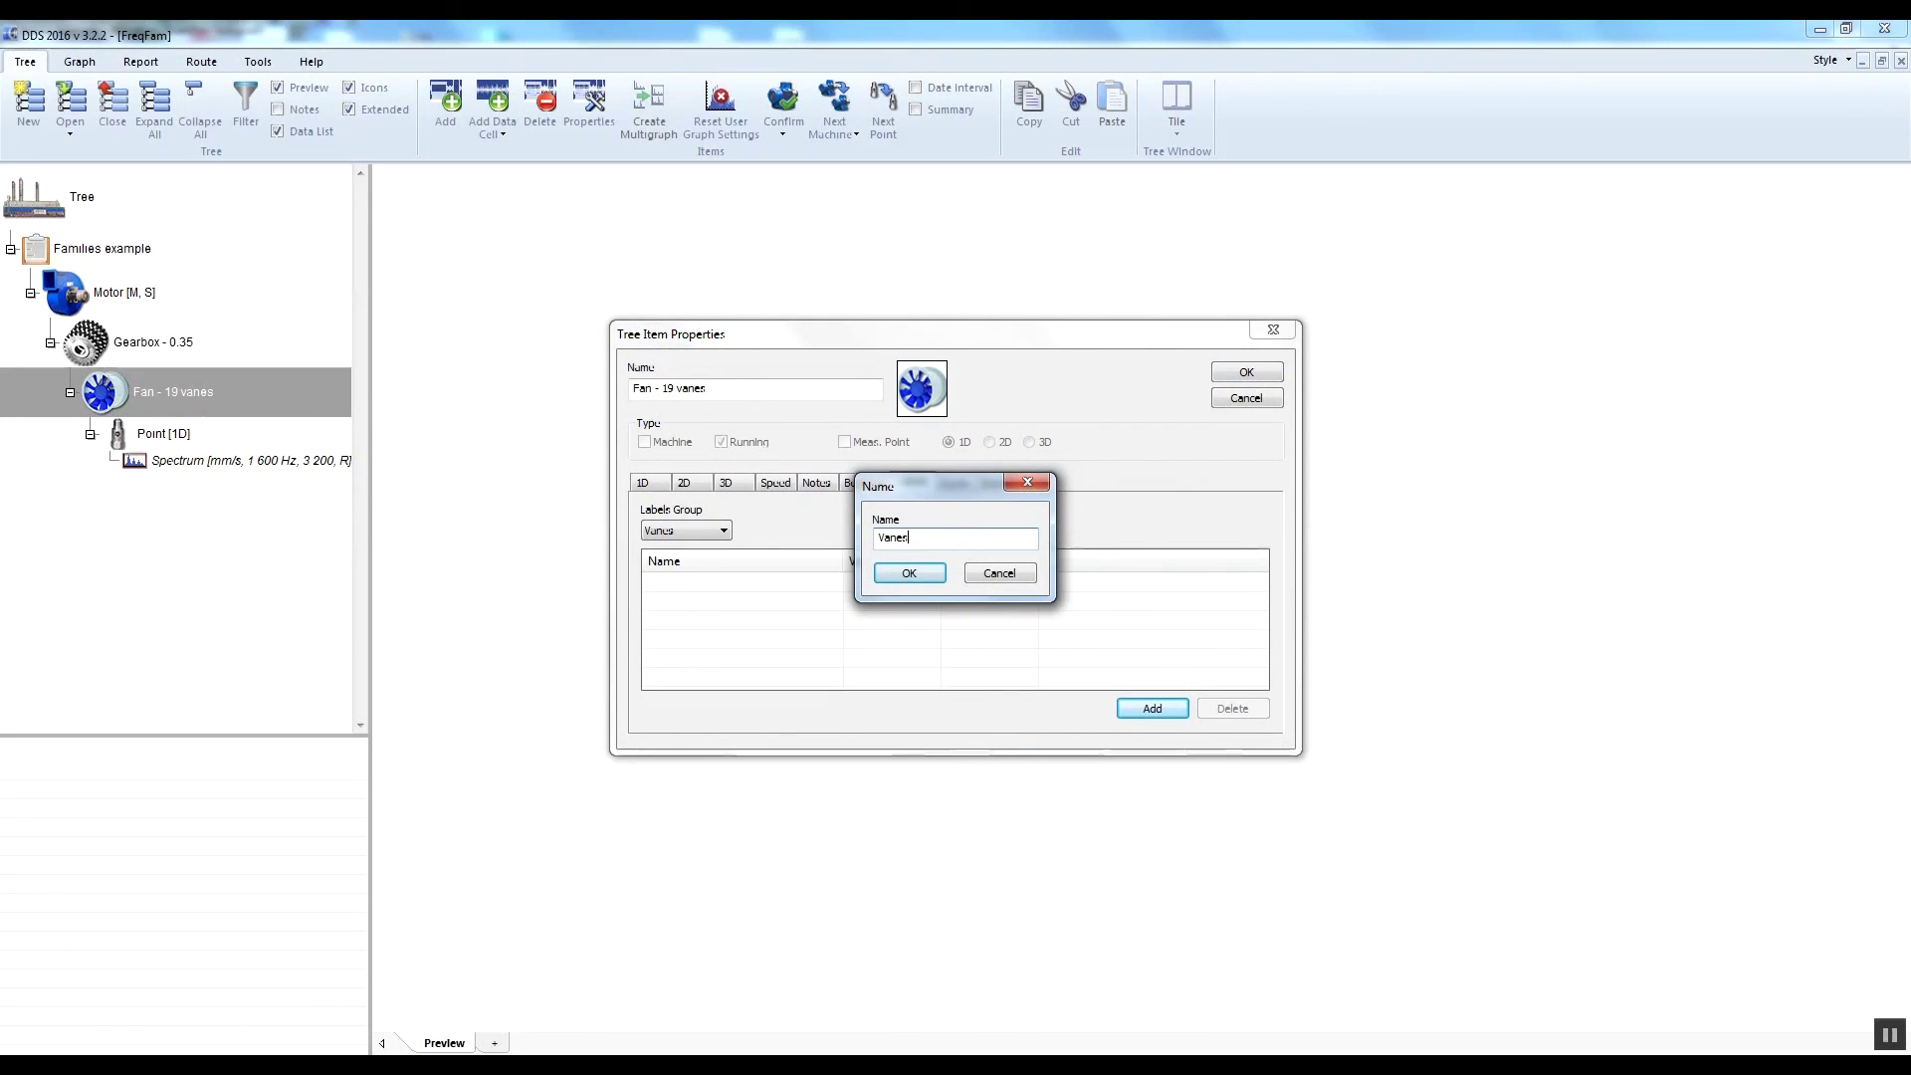
{"action": "left_click", "coordinate": [892, 576]}
Set the Vanes label's value to 19.
{"action": "left_click", "coordinate": [895, 582]}
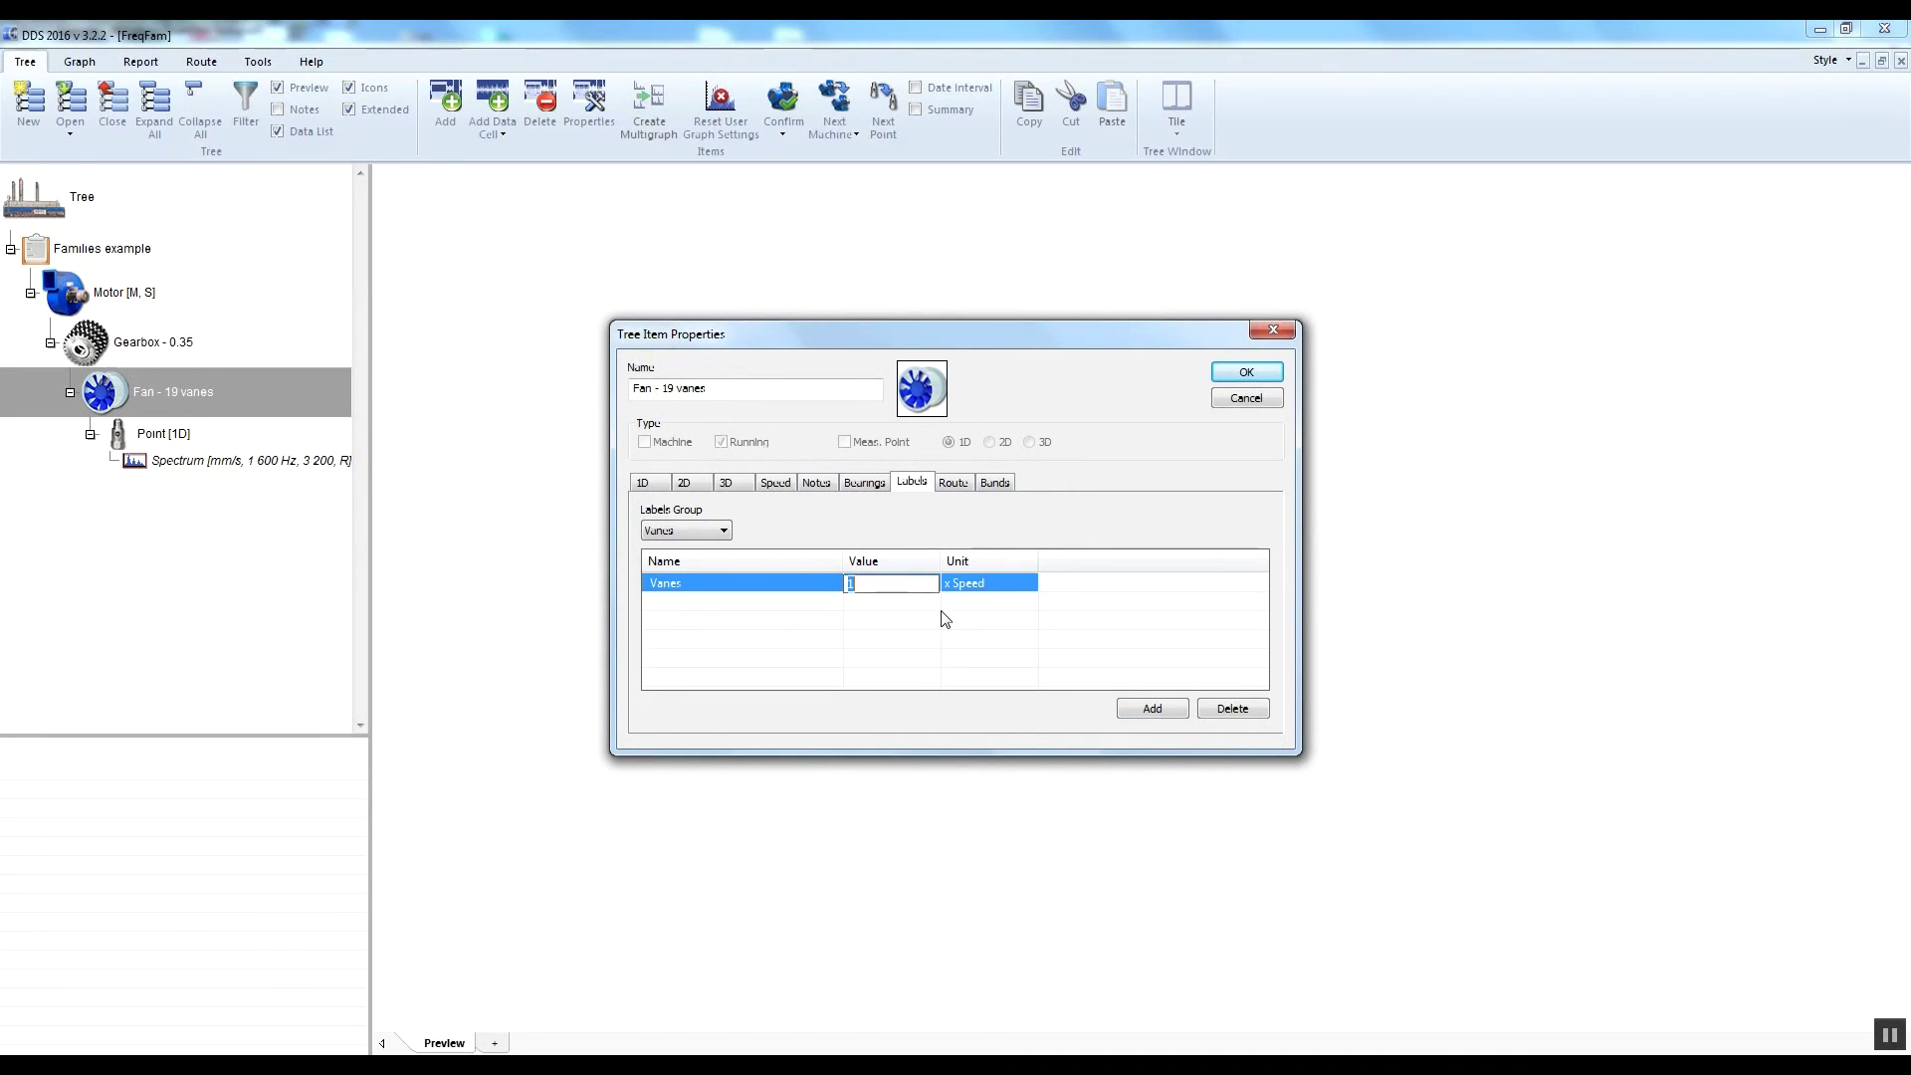
{"action": "type", "text": "19"}
{"action": "left_click", "coordinate": [834, 584]}
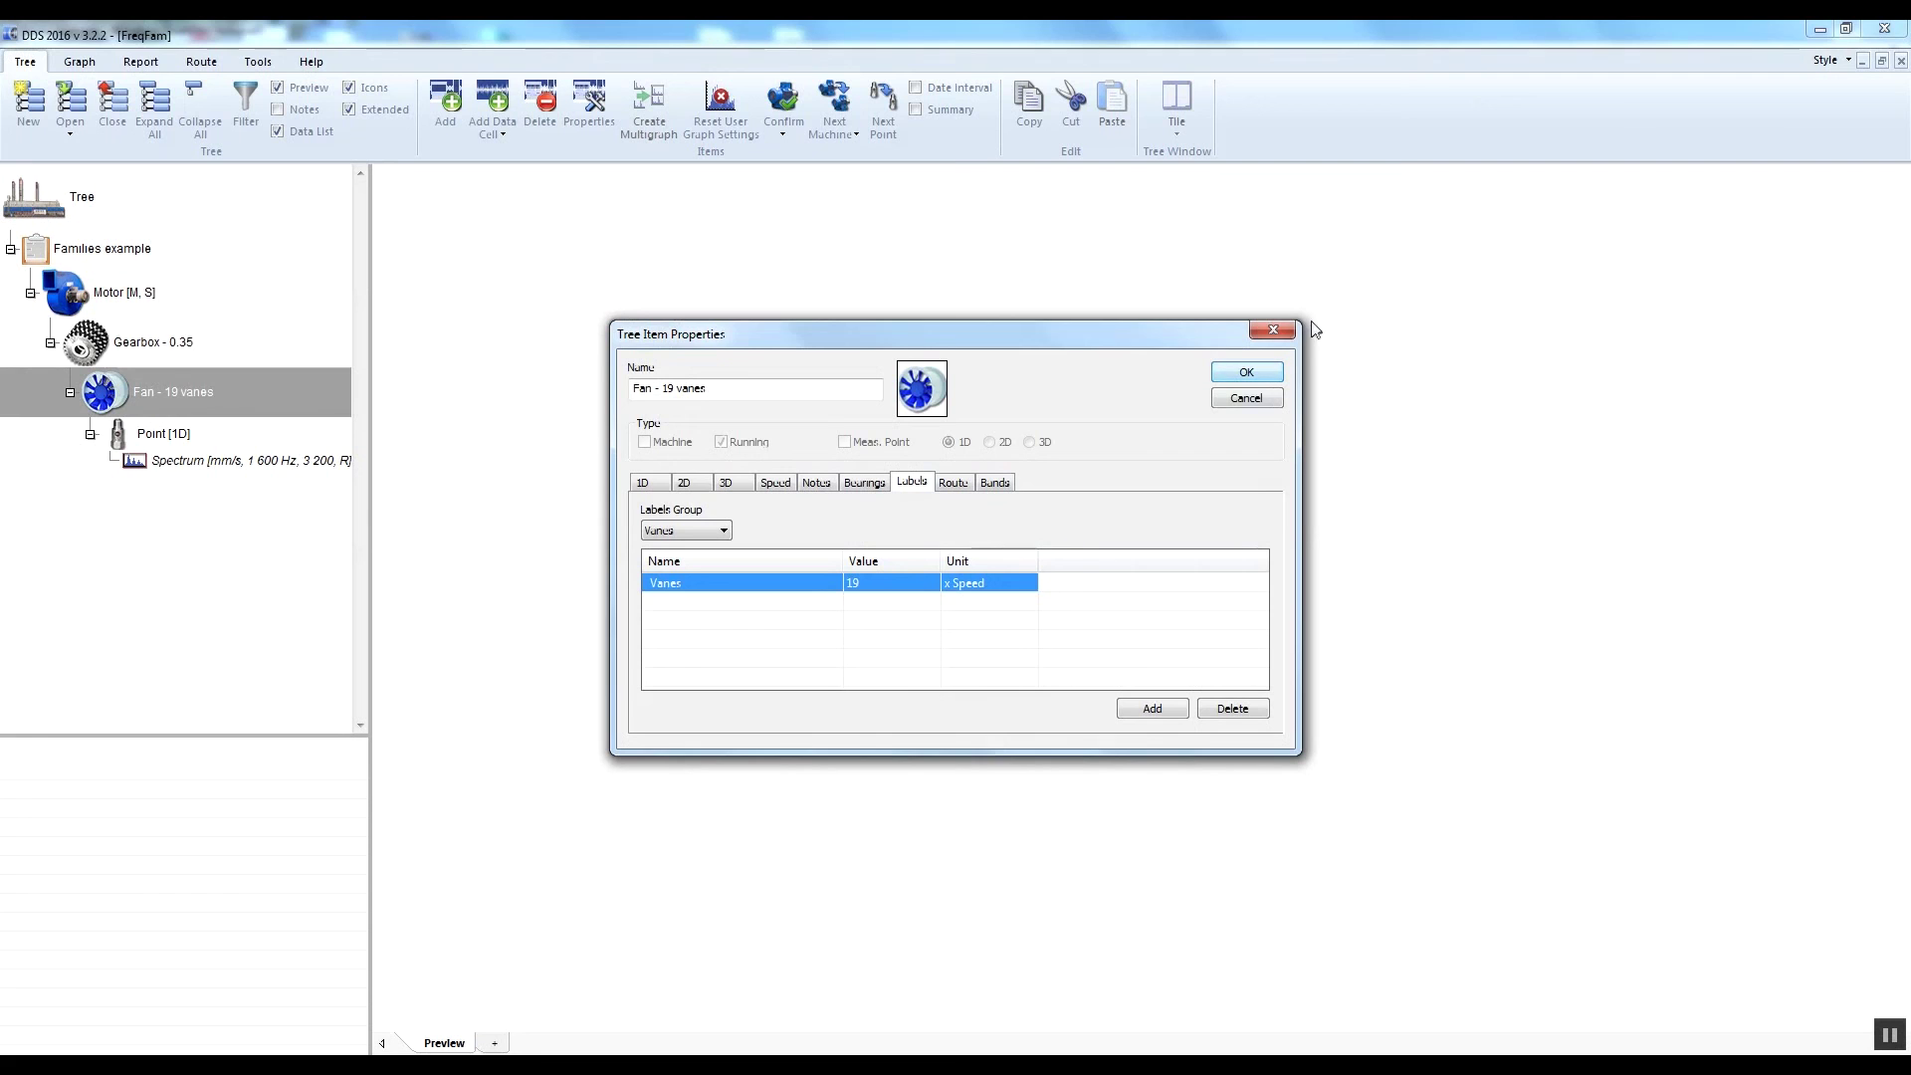
Save the fan properties and display the frequency families for the point's spectrum.
{"action": "left_click", "coordinate": [1246, 374]}
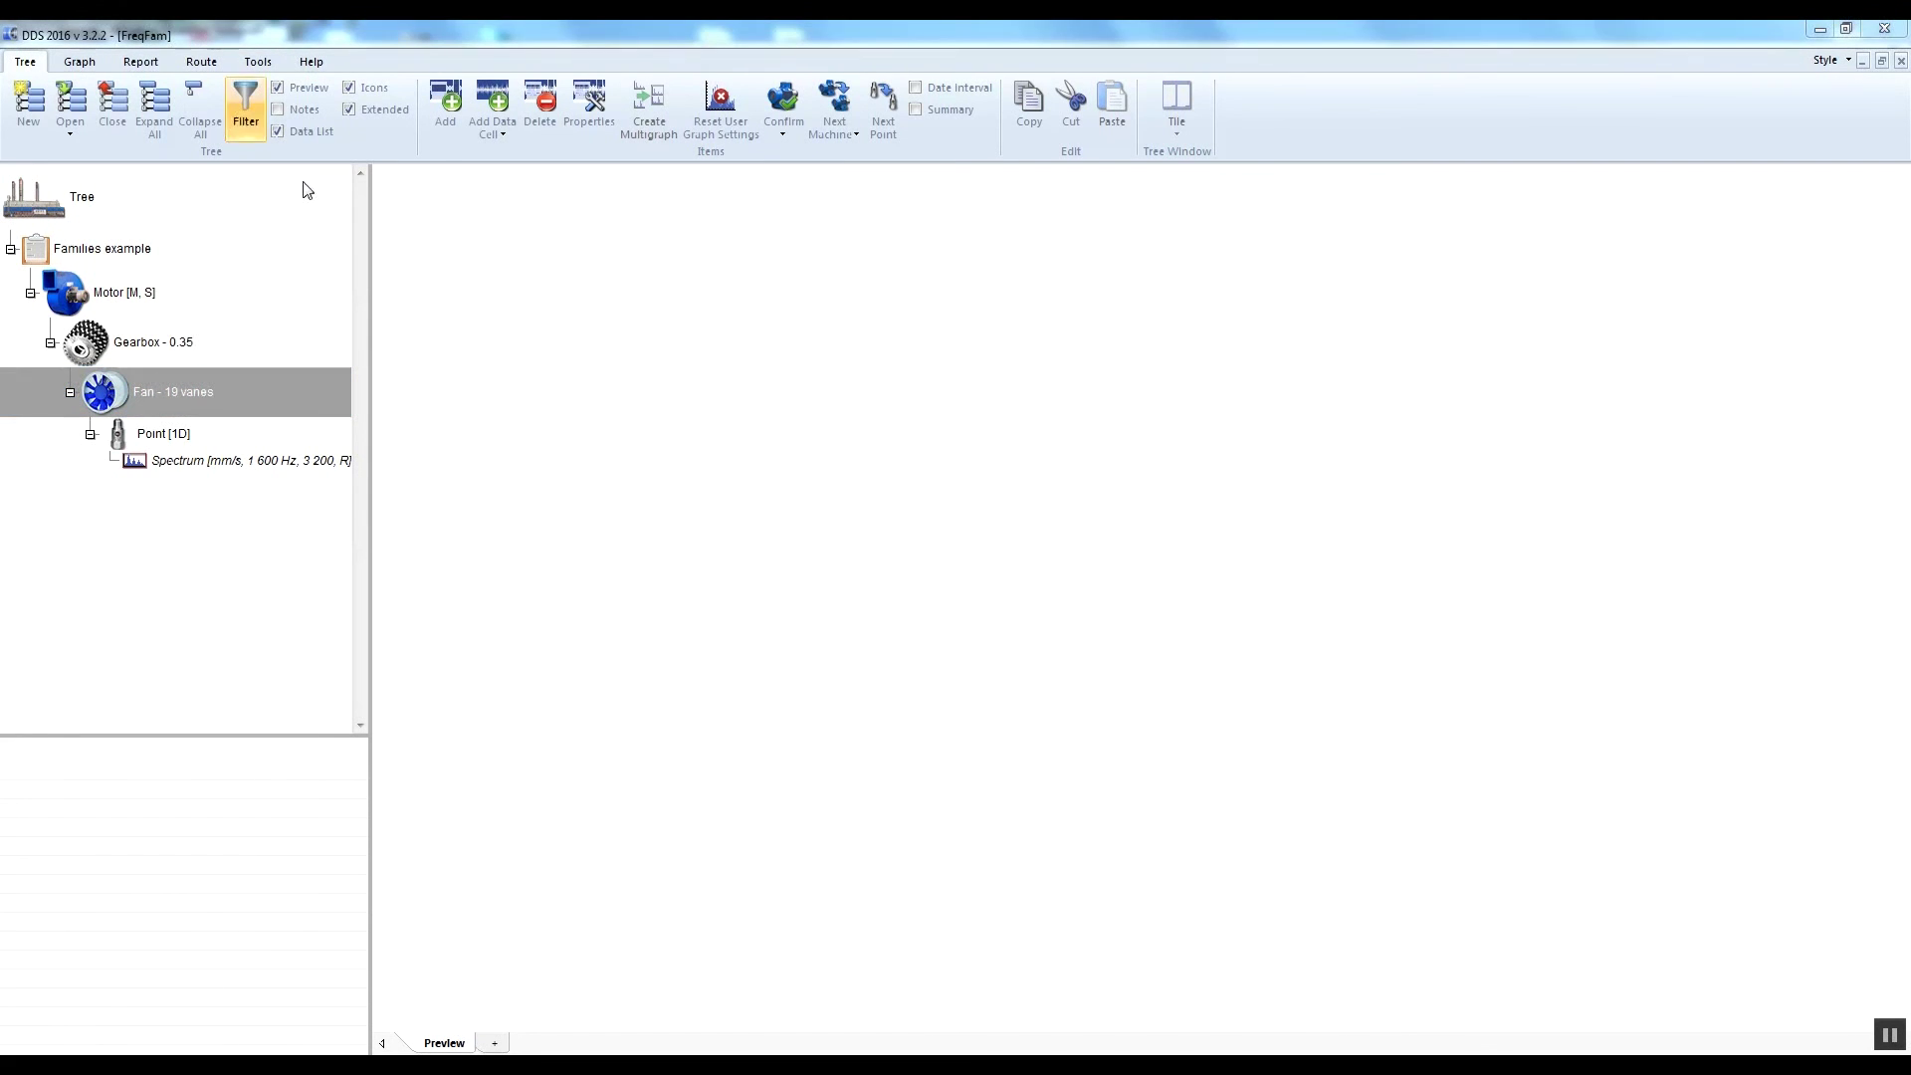
{"action": "left_click", "coordinate": [218, 463]}
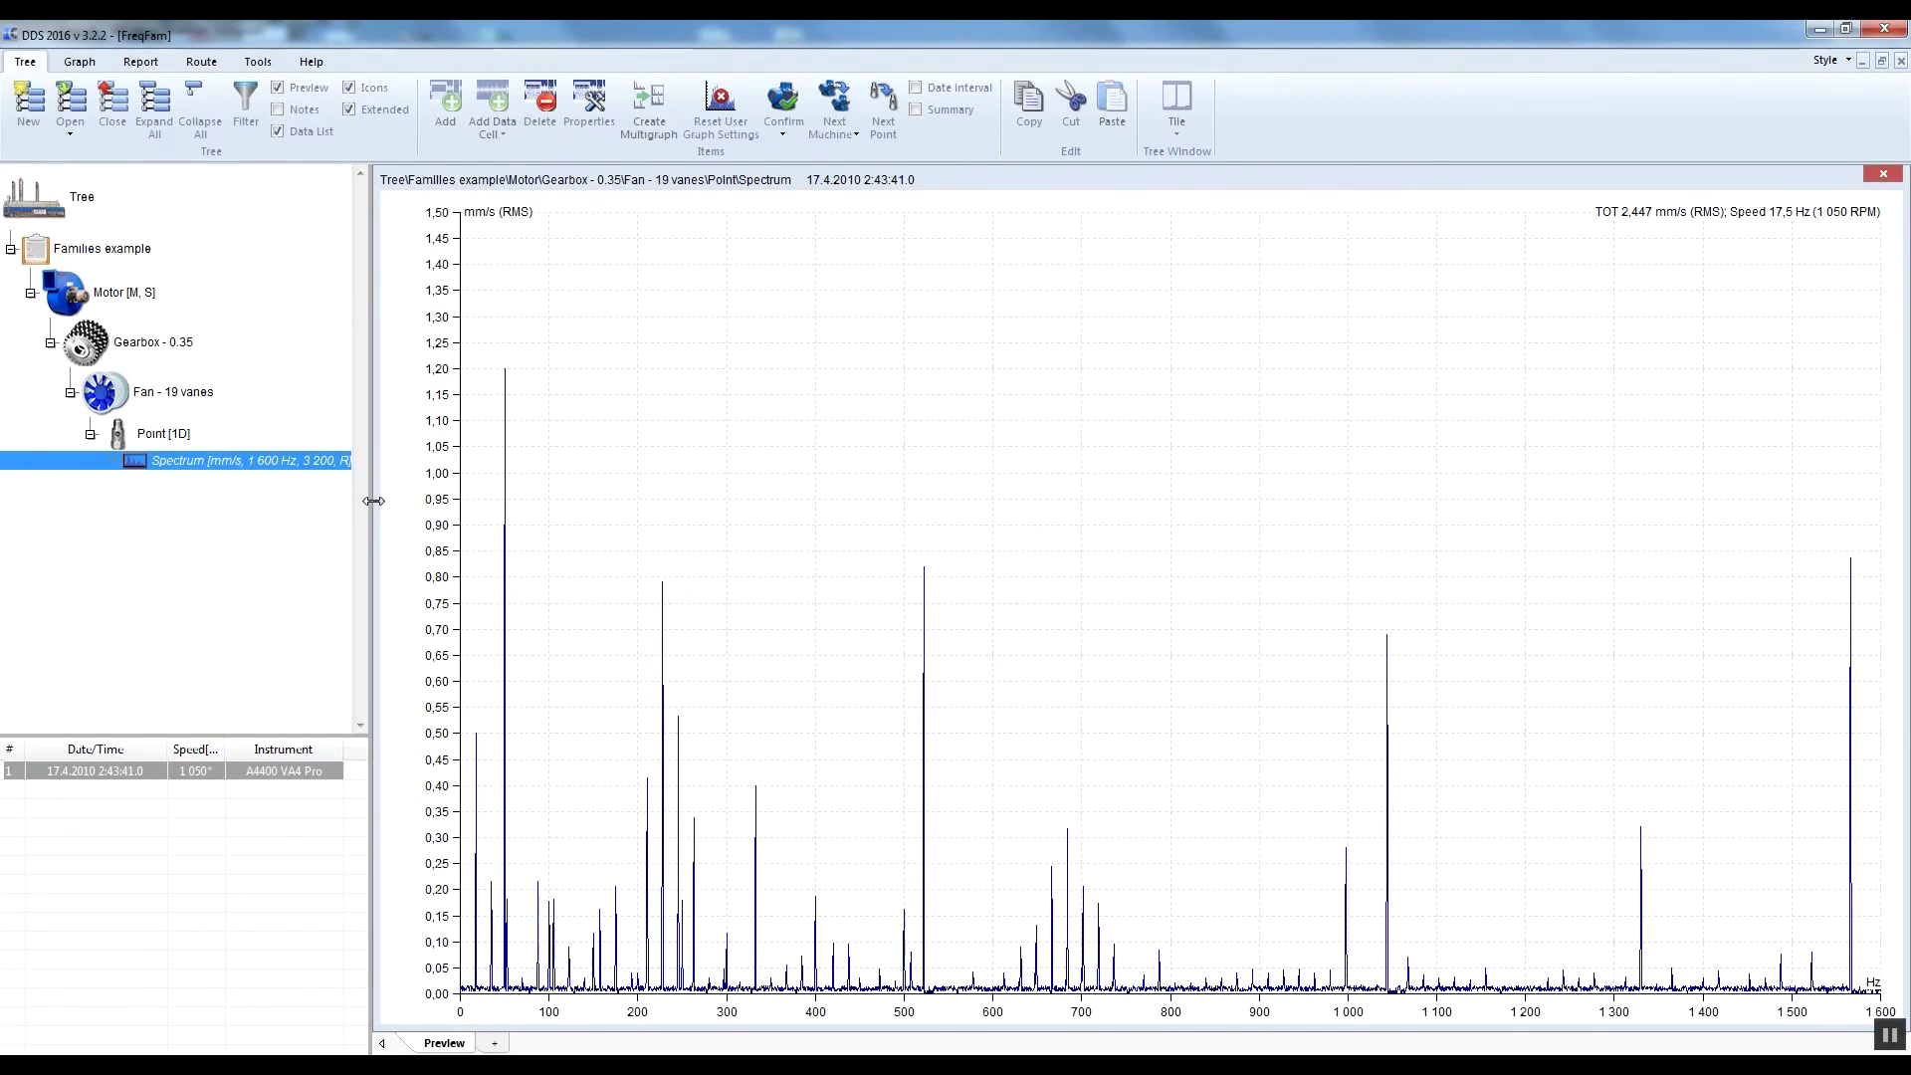
{"action": "right_click", "coordinate": [837, 407]}
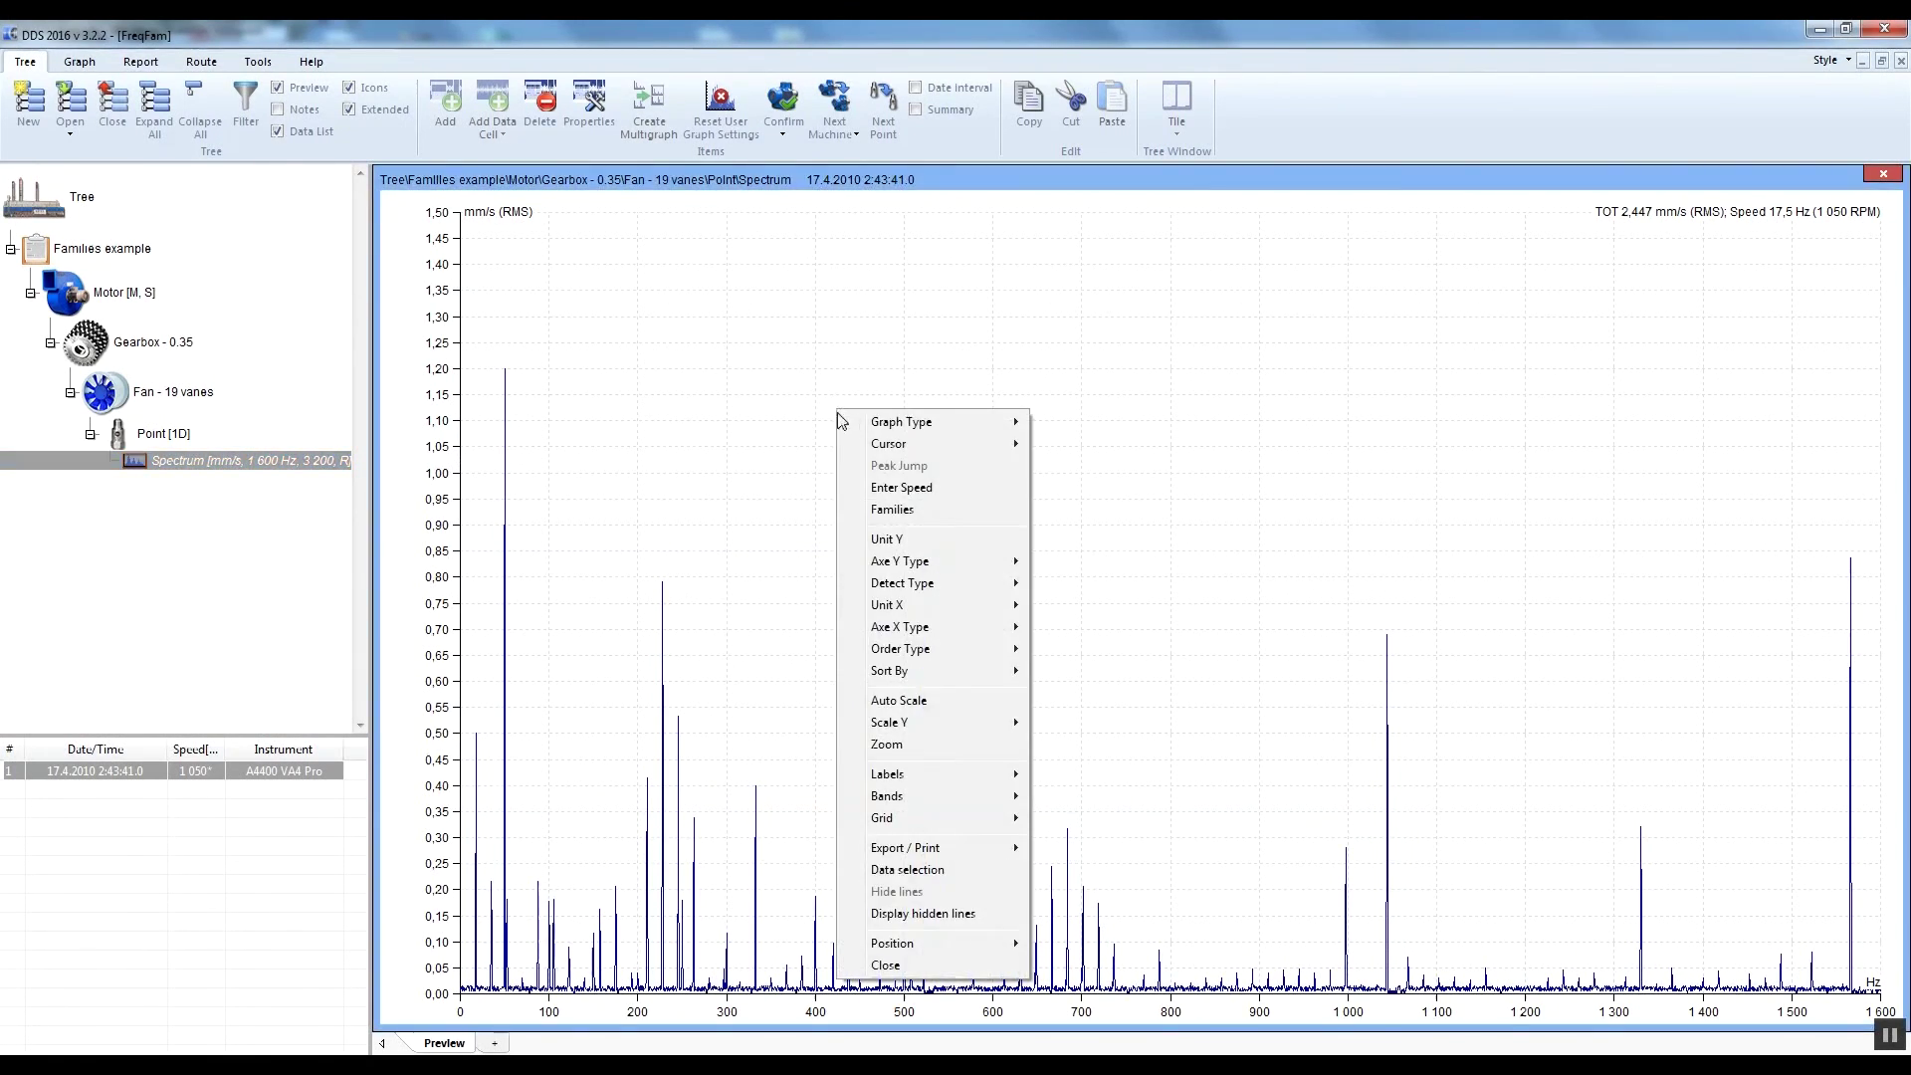
{"action": "left_click", "coordinate": [893, 510]}
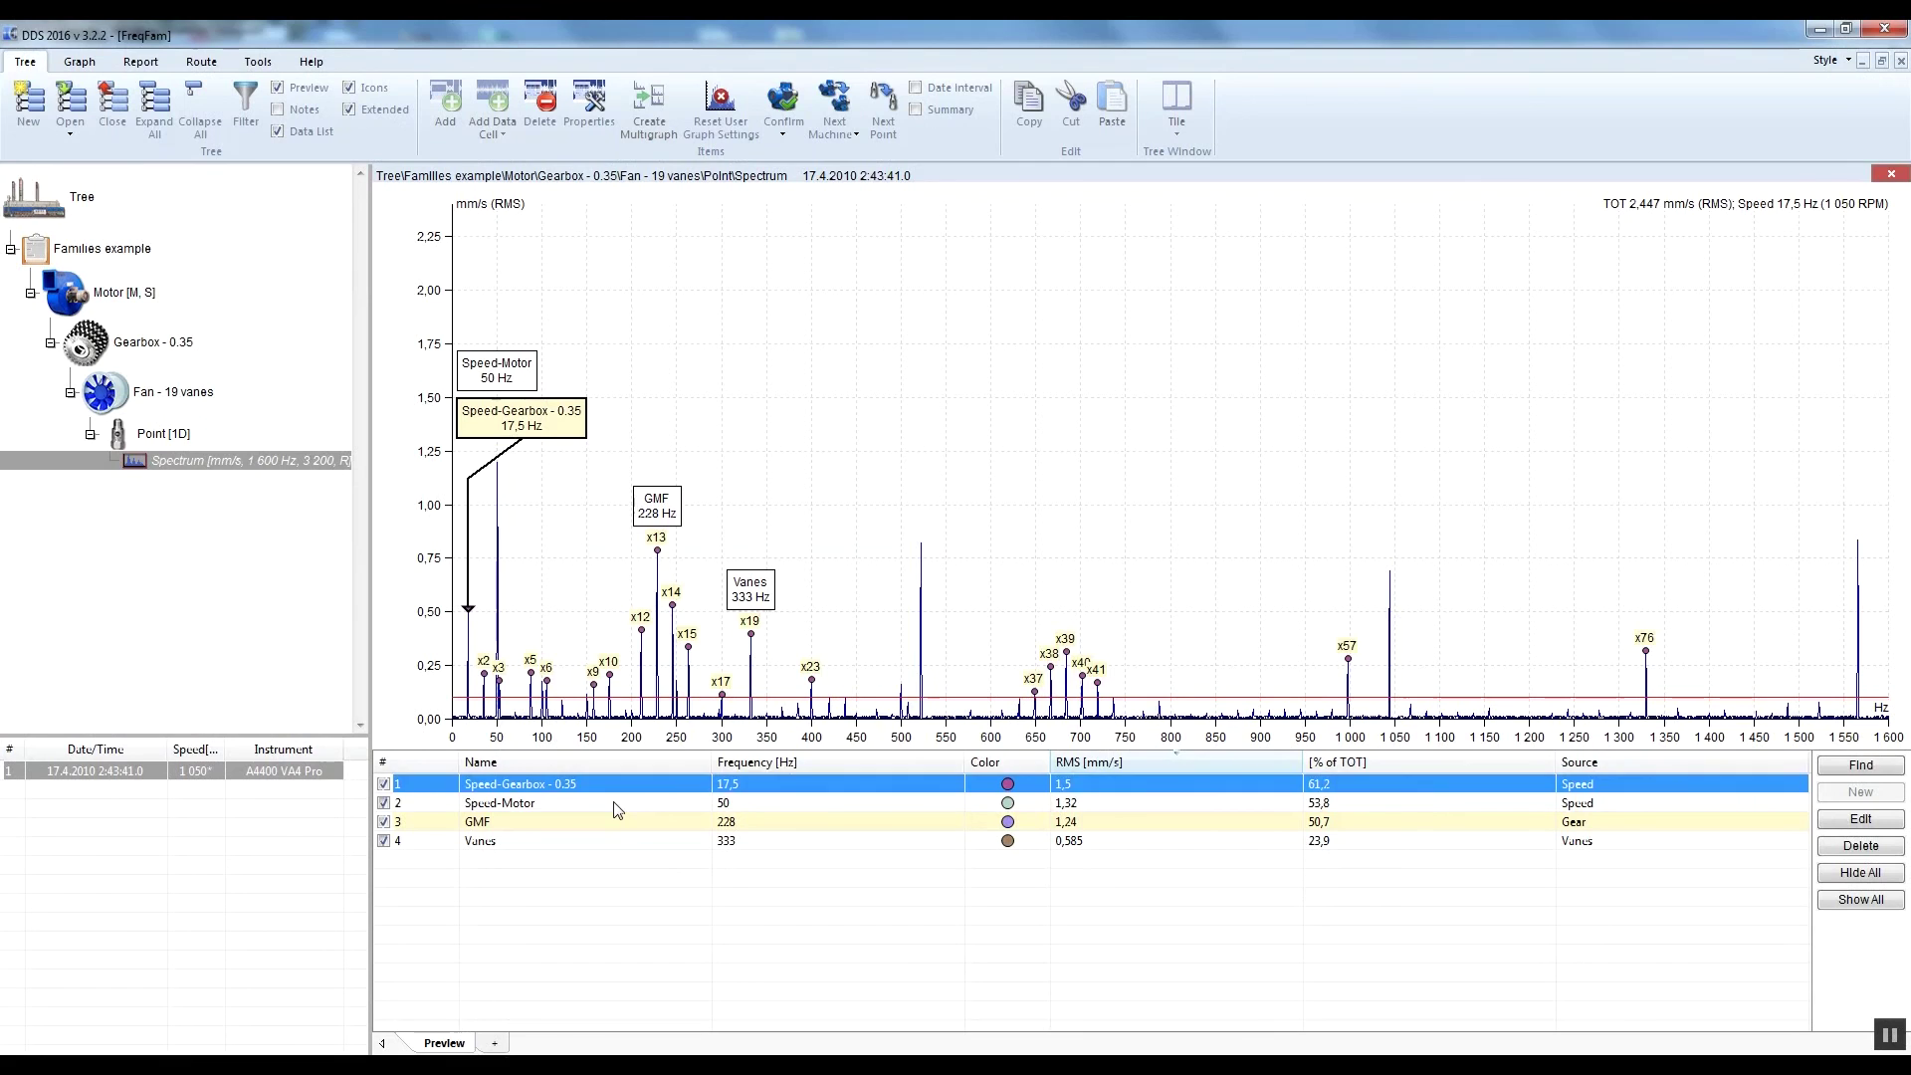
Examine the harmonics and sidebands of the Speed-Motor, Speed-Gearbox, GMF and Vanes families in the spectrum.
{"action": "left_click", "coordinate": [523, 805]}
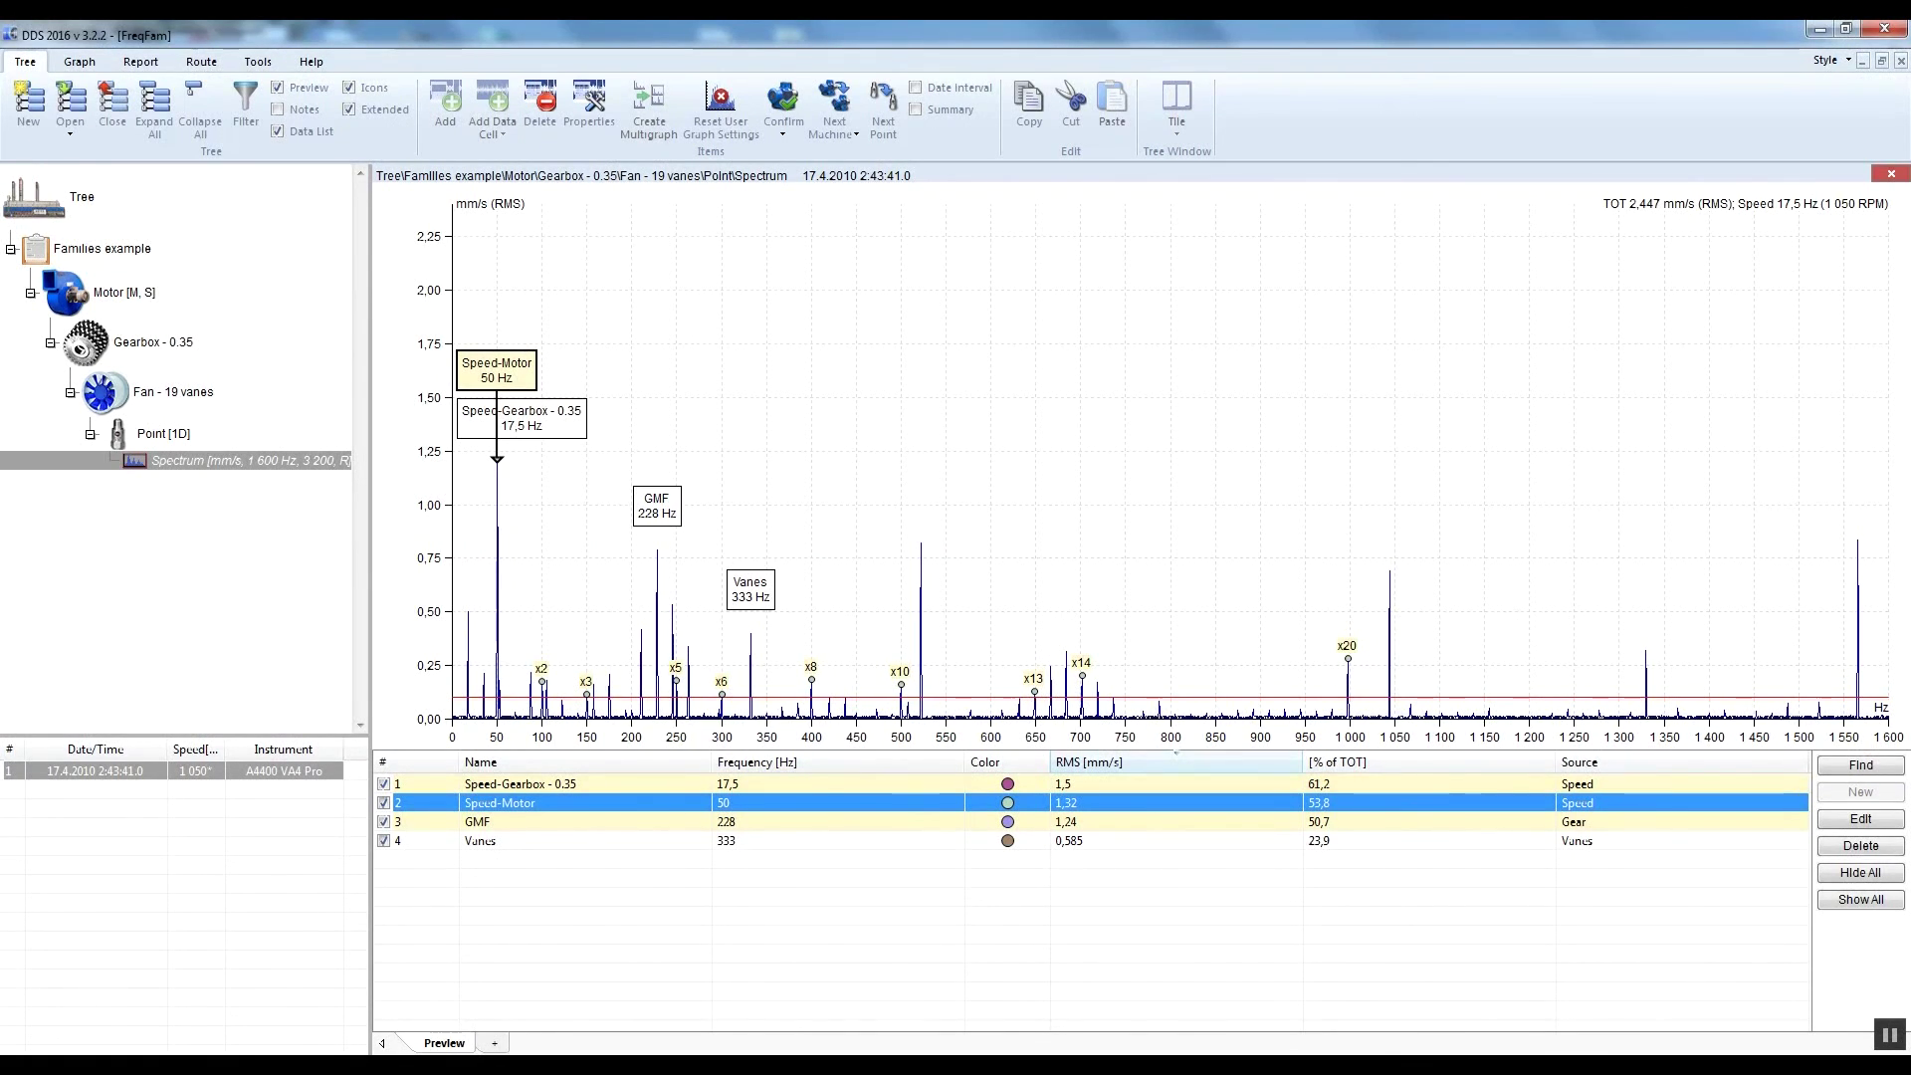
{"action": "left_click", "coordinate": [522, 782]}
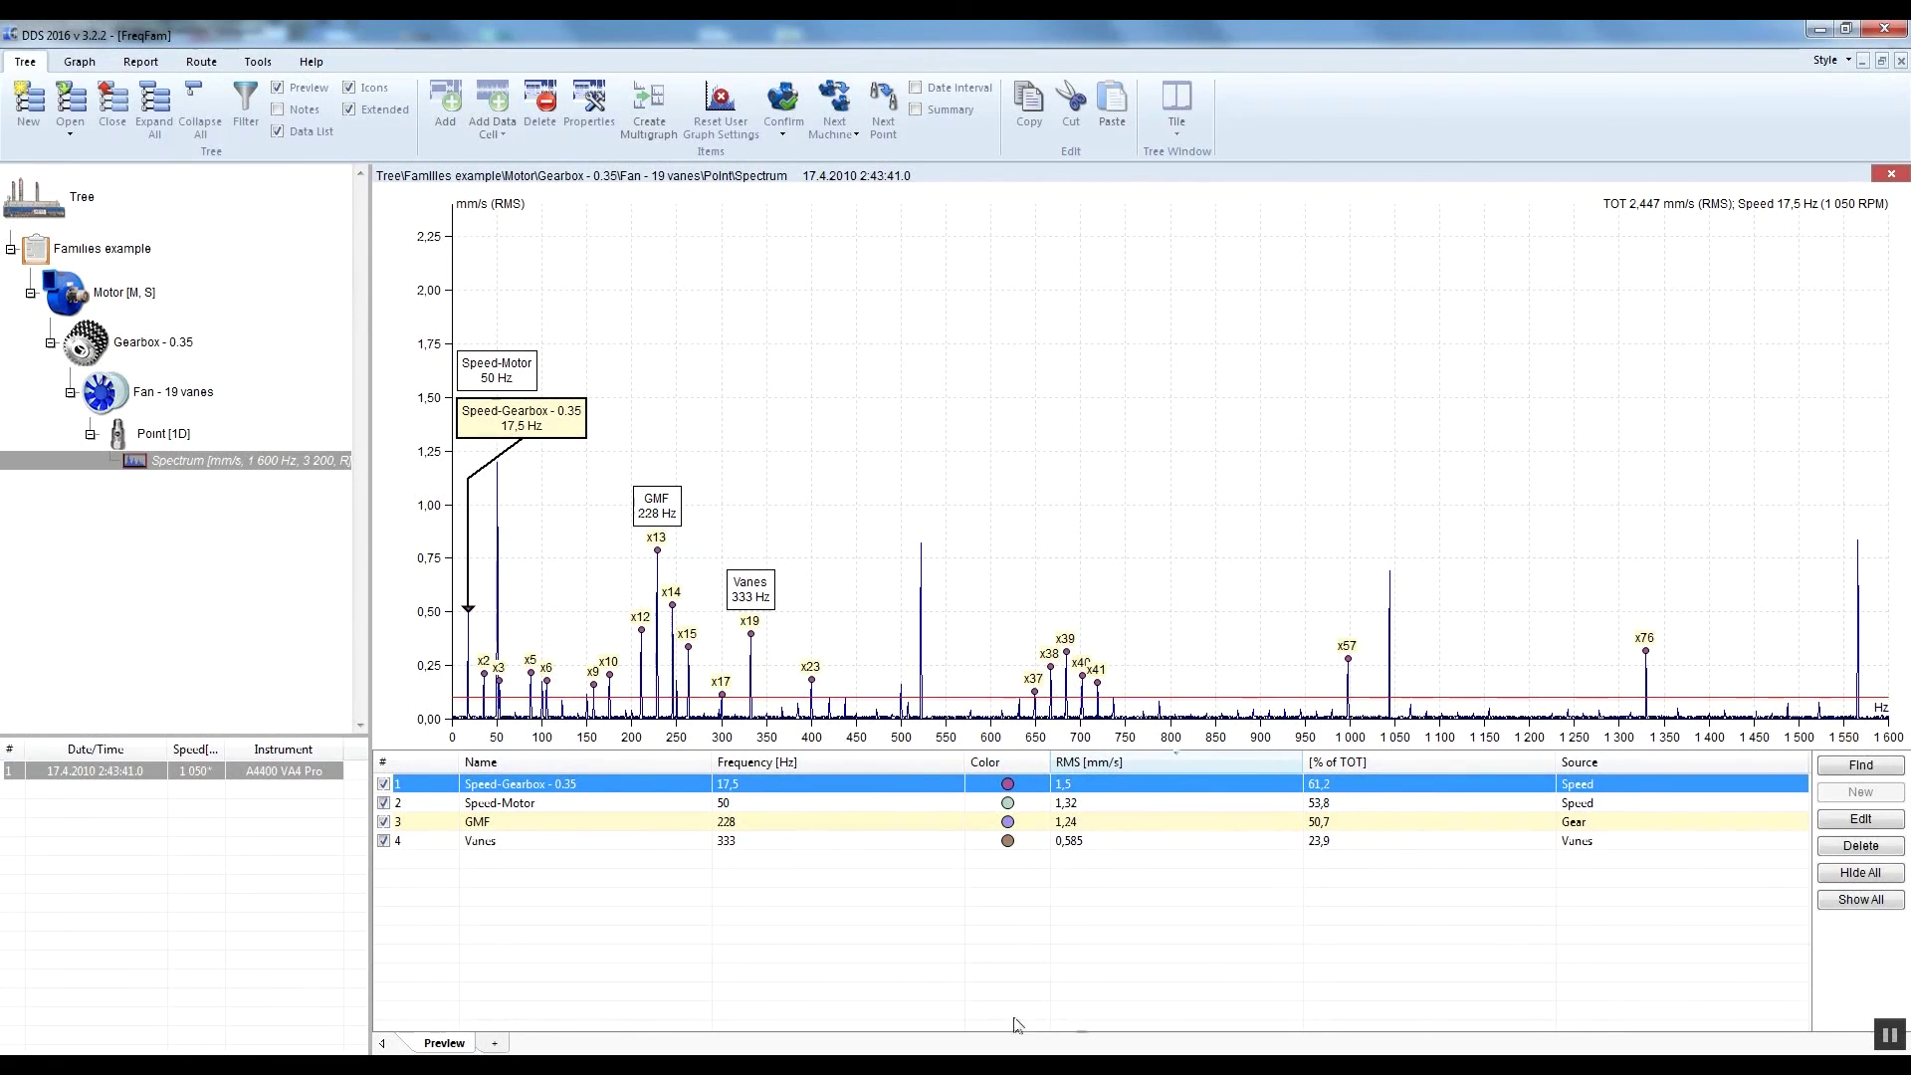
{"action": "left_click", "coordinate": [481, 823]}
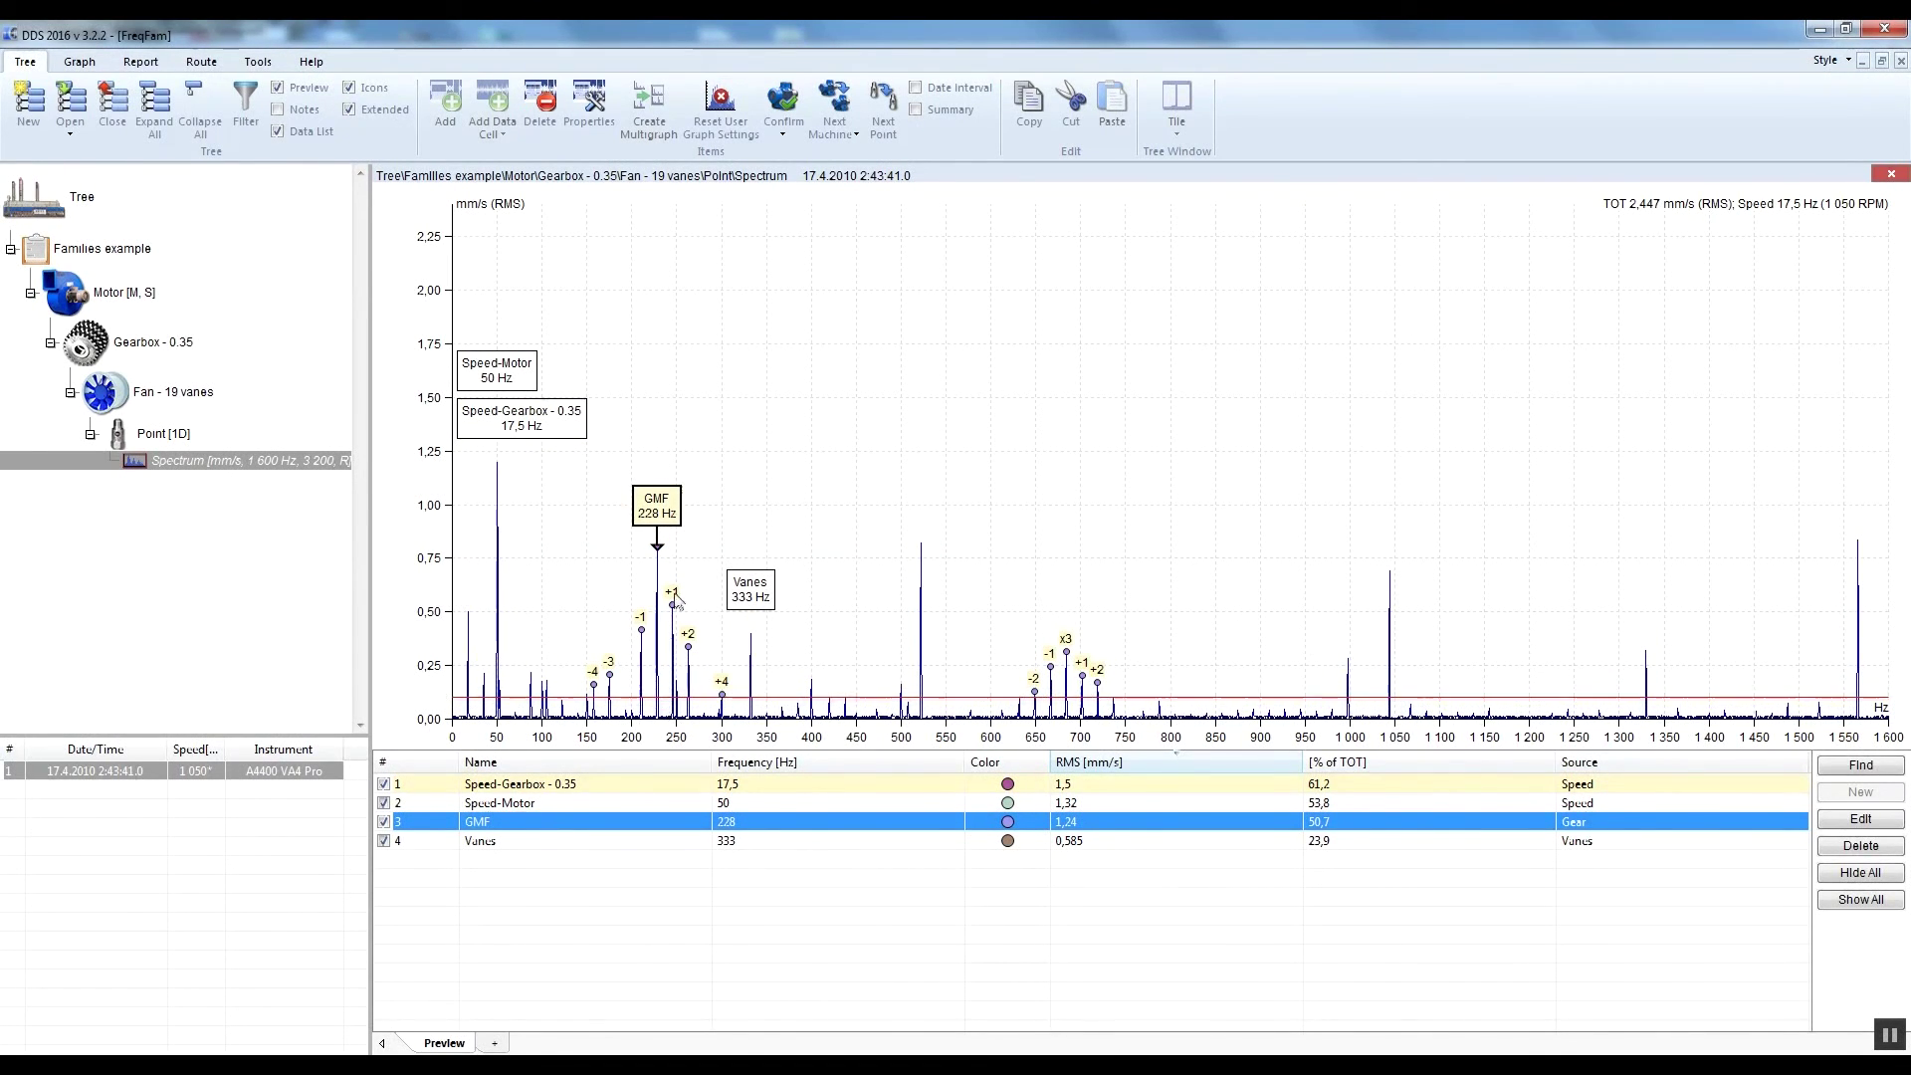
{"action": "left_click", "coordinate": [520, 842]}
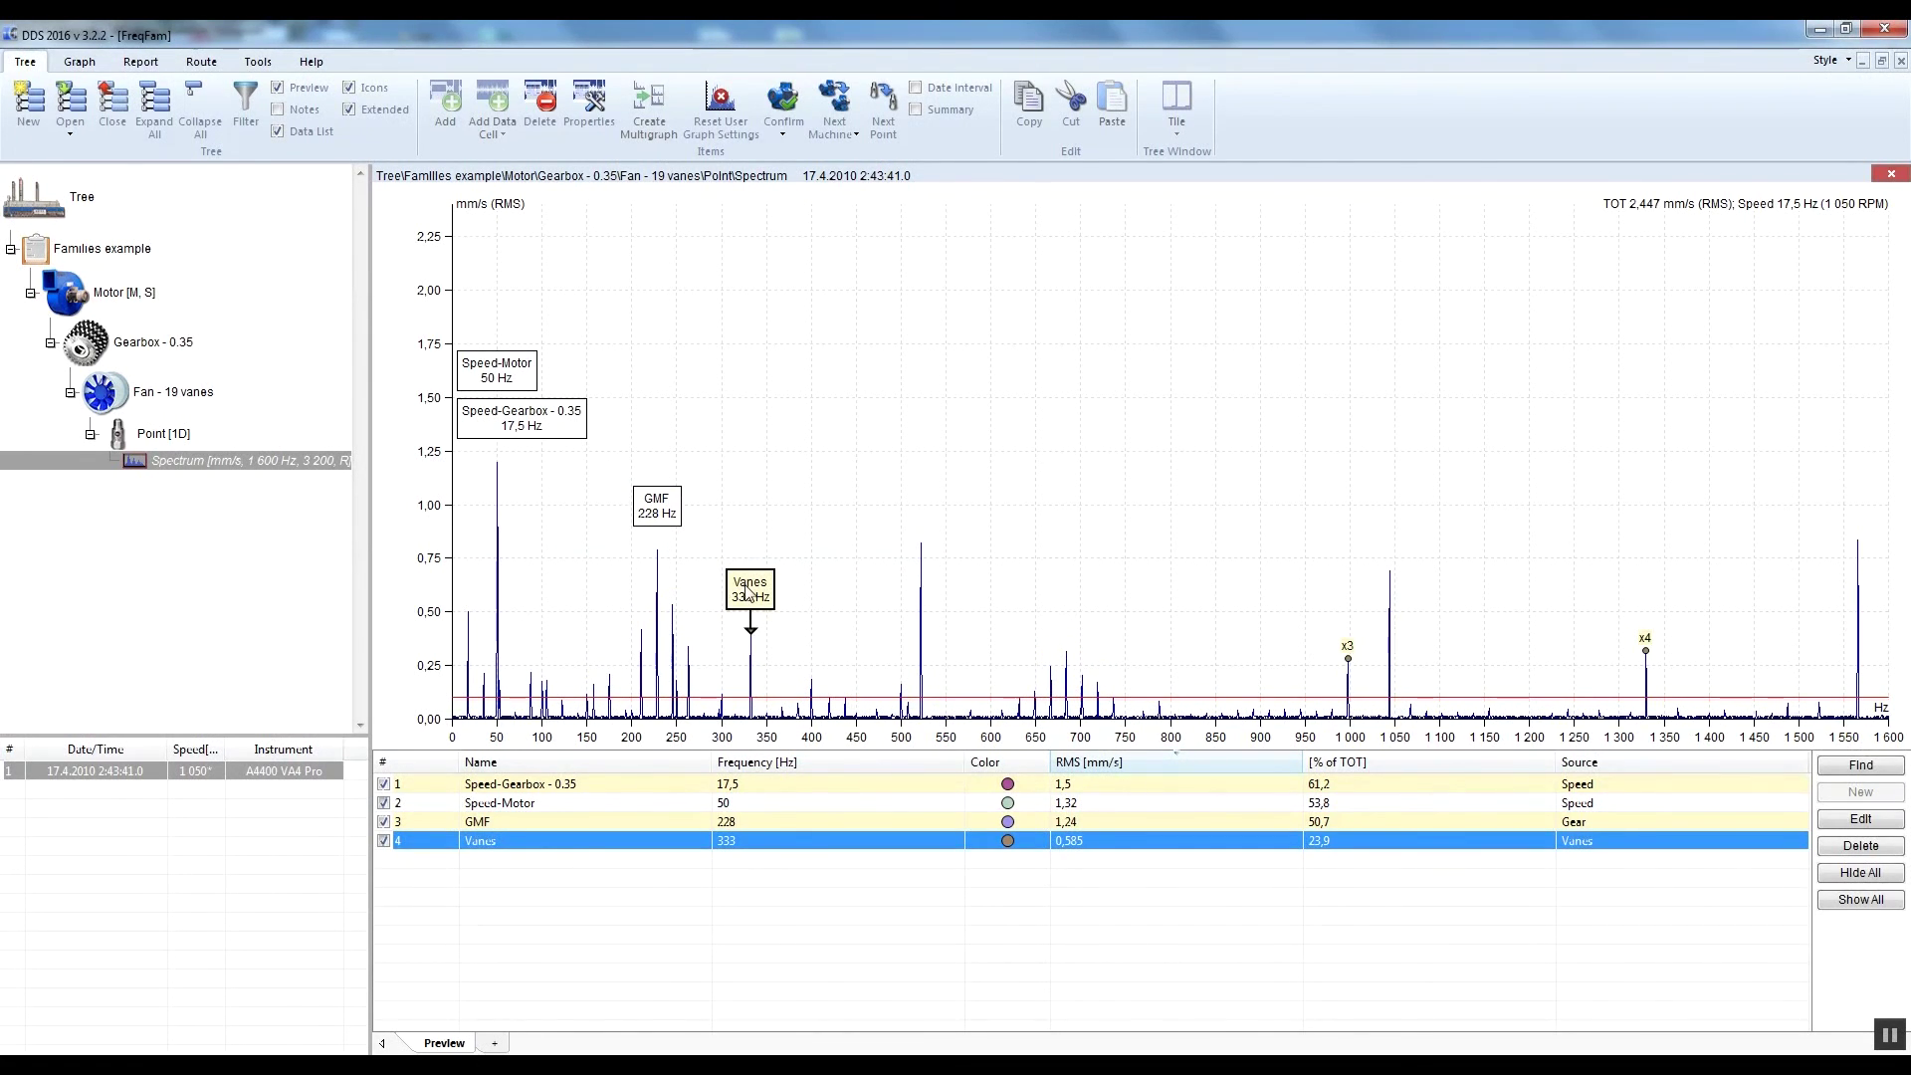
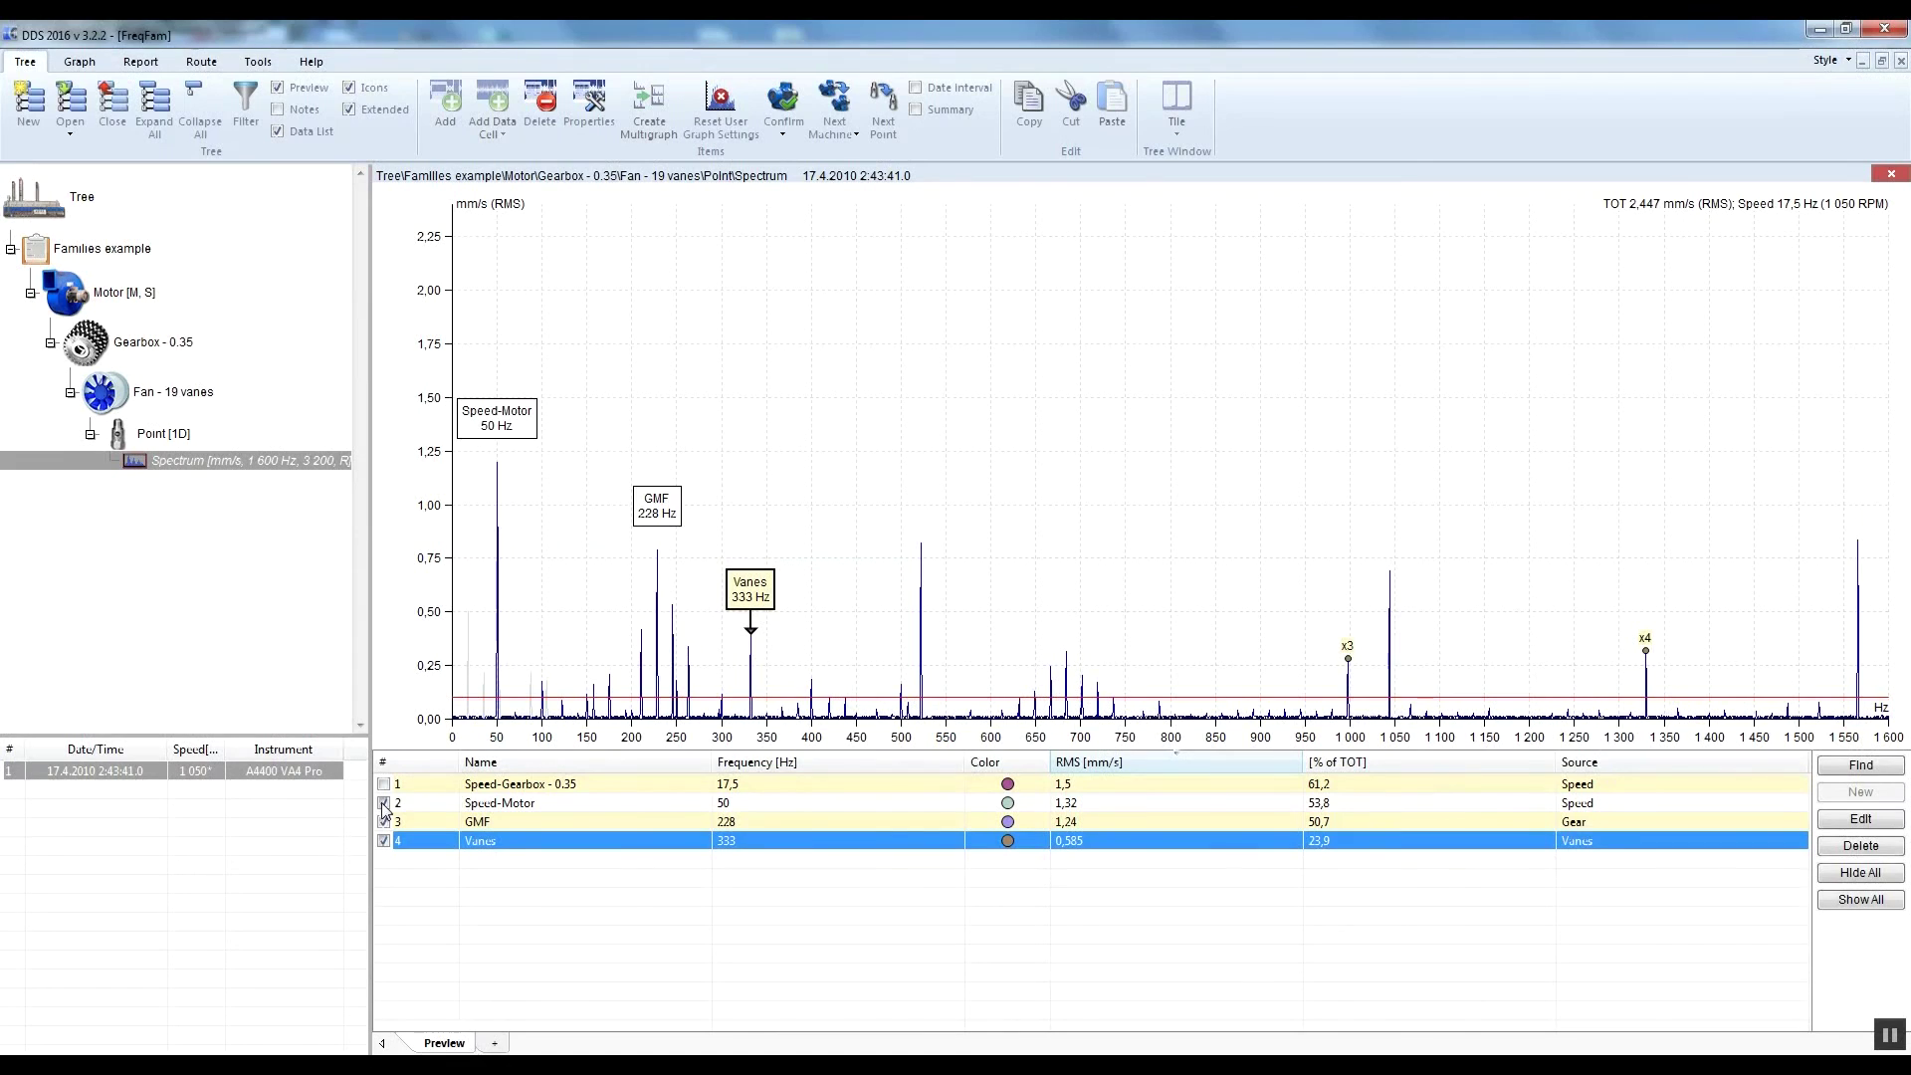
Try toggling the Speed-Motor family's visibility, and hide all listed families to isolate the unexplained spectrum peaks.
{"action": "left_click", "coordinate": [383, 804]}
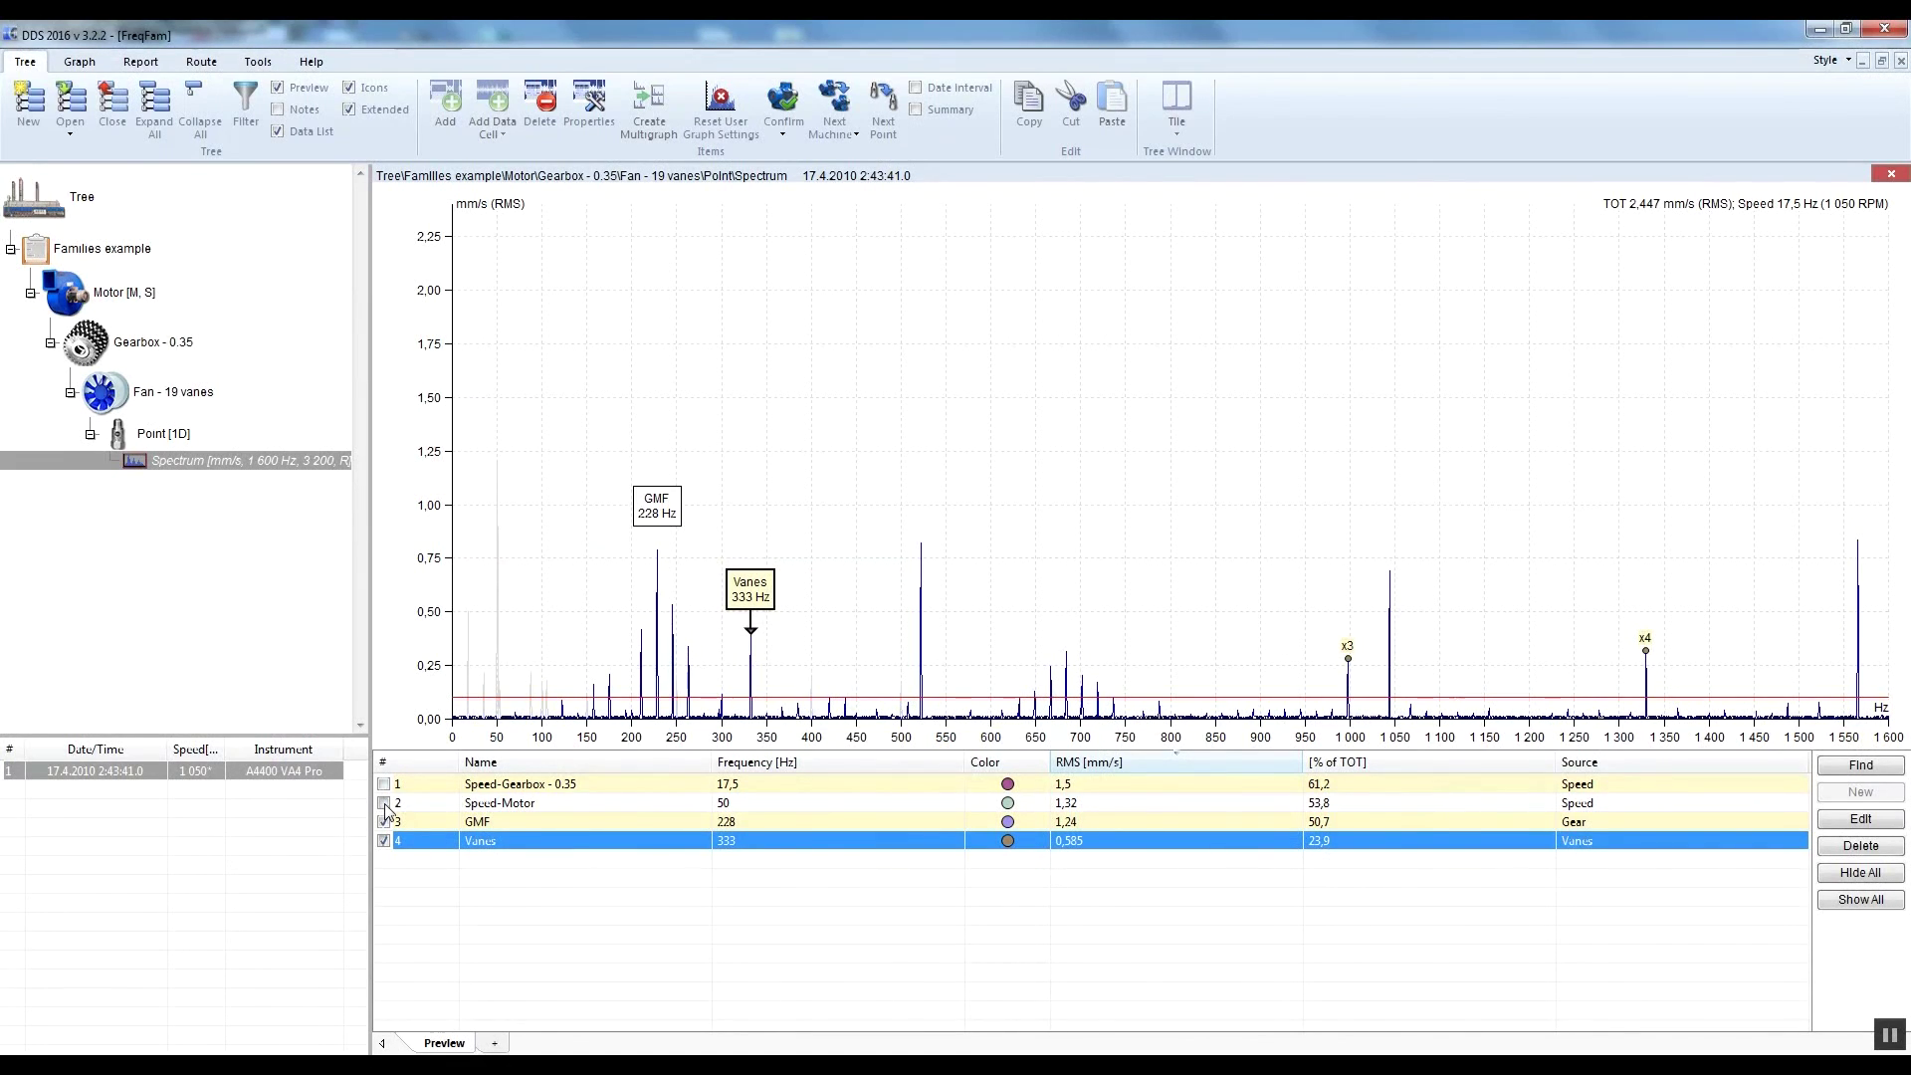
{"action": "left_click", "coordinate": [383, 804]}
{"action": "left_click", "coordinate": [384, 803]}
{"action": "left_click", "coordinate": [1860, 872]}
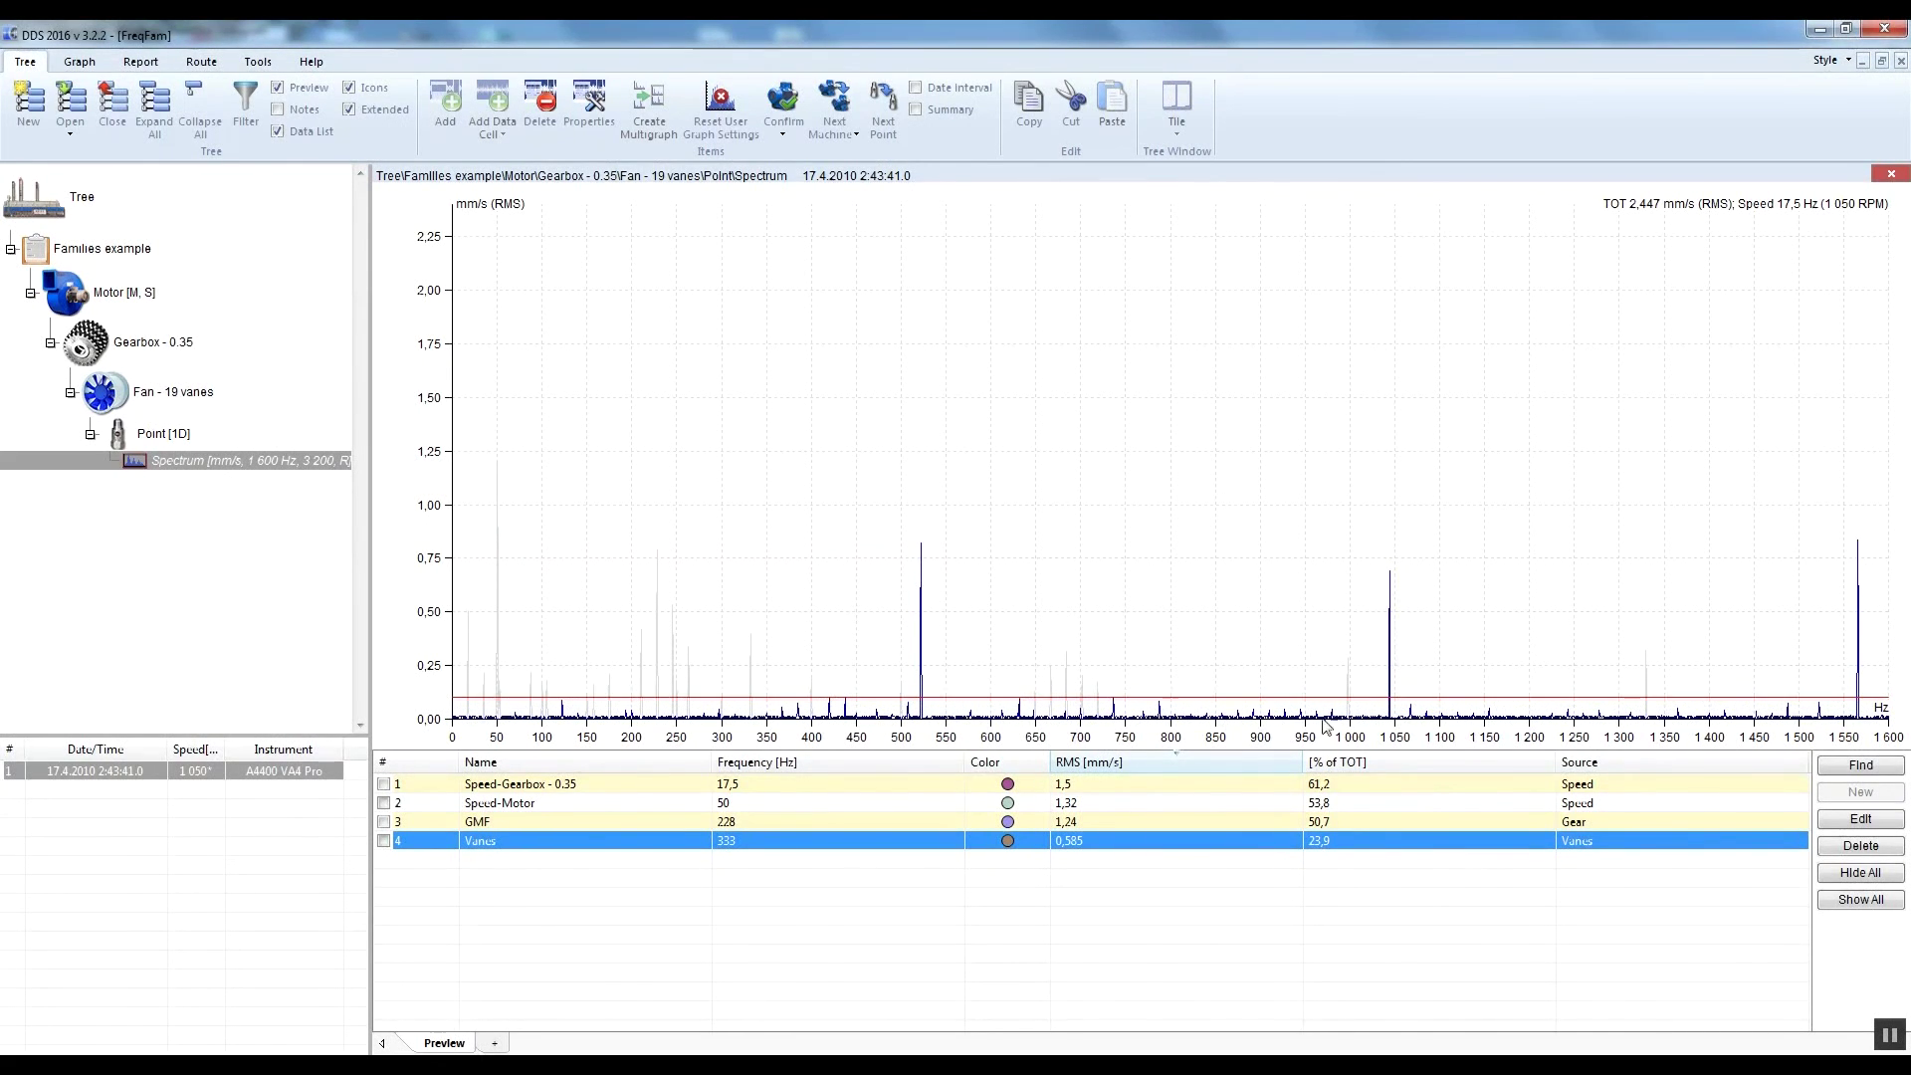
Find further families among the remaining spectrum peaks and hide all families again.
{"action": "mouse_move", "coordinate": [1239, 700]}
{"action": "left_click", "coordinate": [1872, 773]}
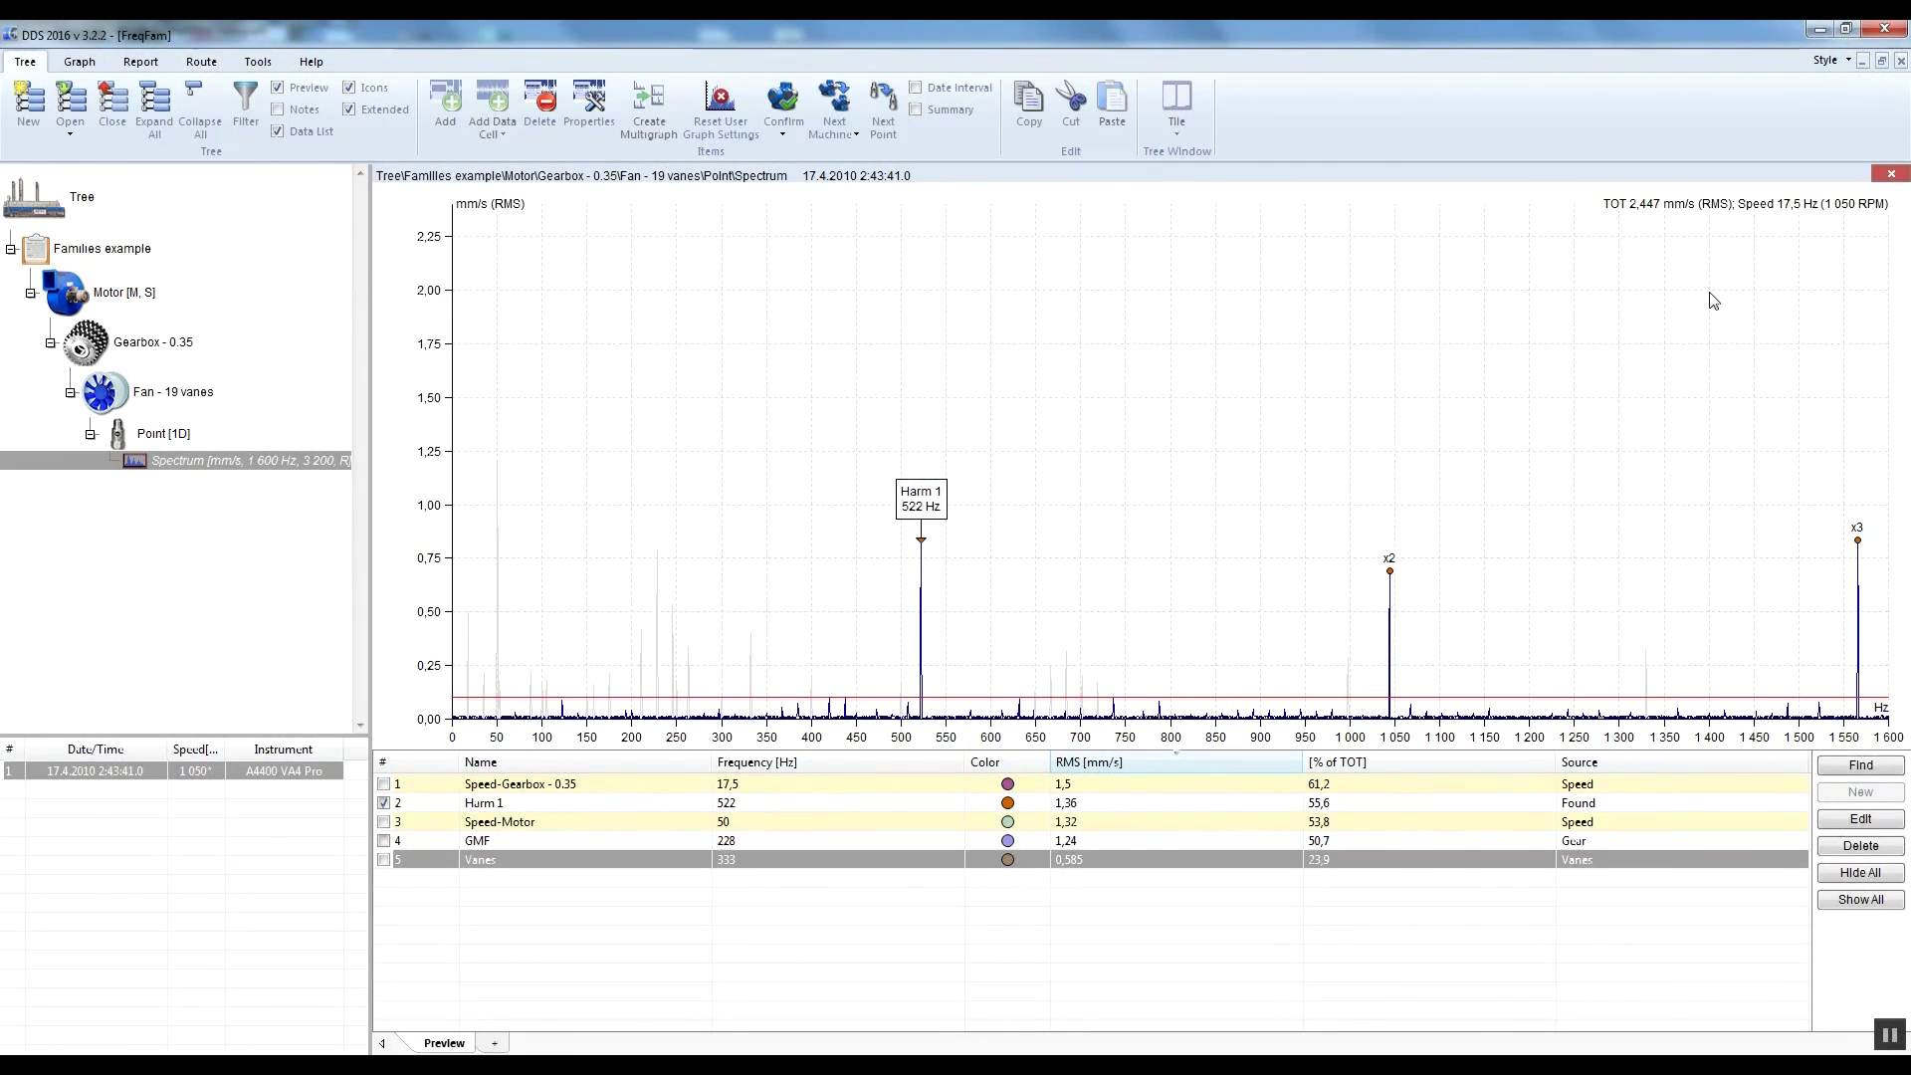
{"action": "left_click", "coordinate": [1853, 873]}
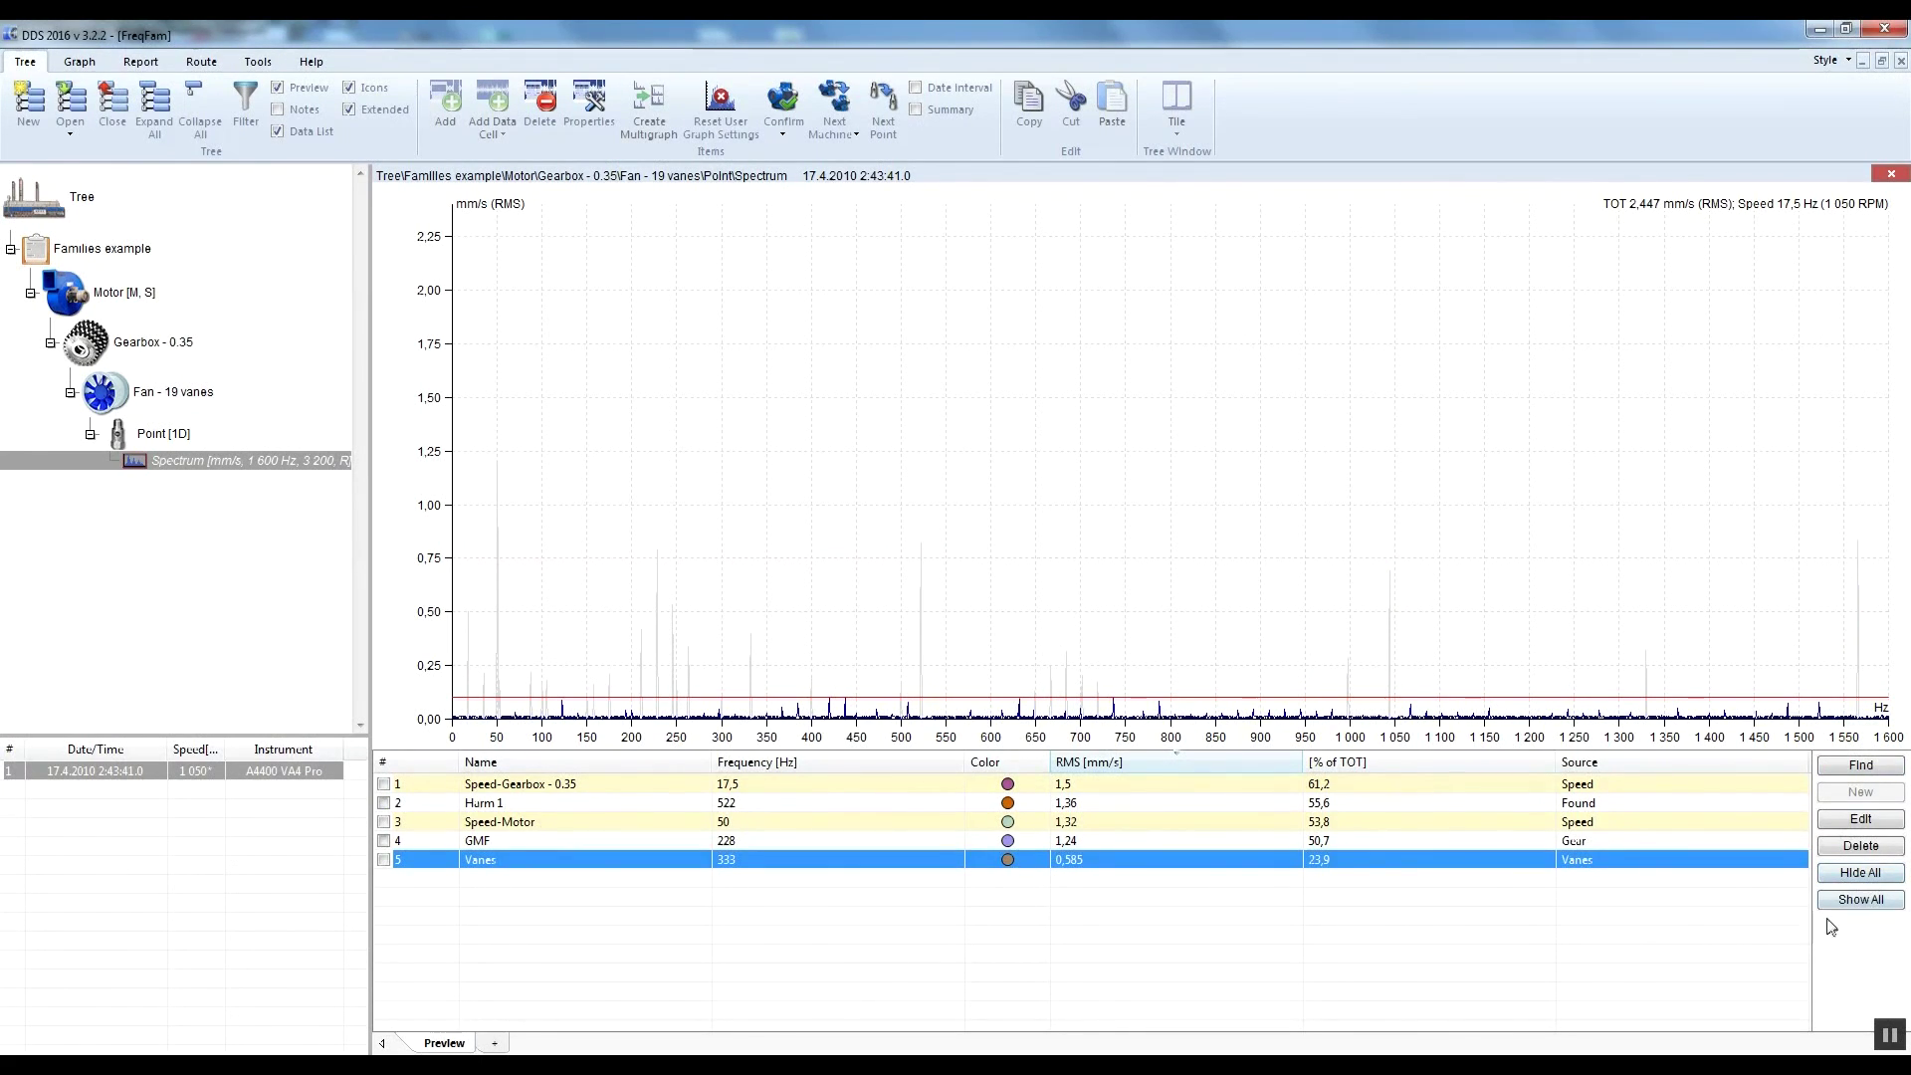